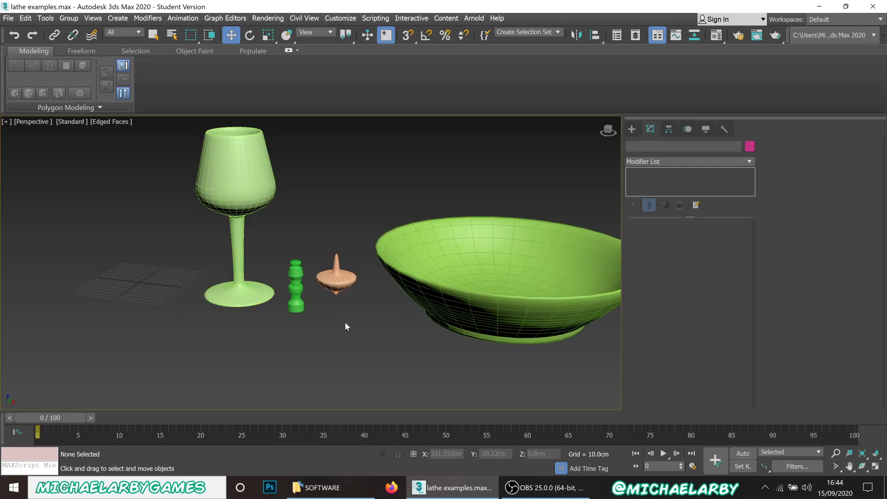
Examine the goblet, chess piece, spinning top and bowl, and compare the standard primitive types with the spline shape types.
{"action": "scroll", "coordinate": [344, 322], "scroll_direction": "up", "scroll_amount": 4}
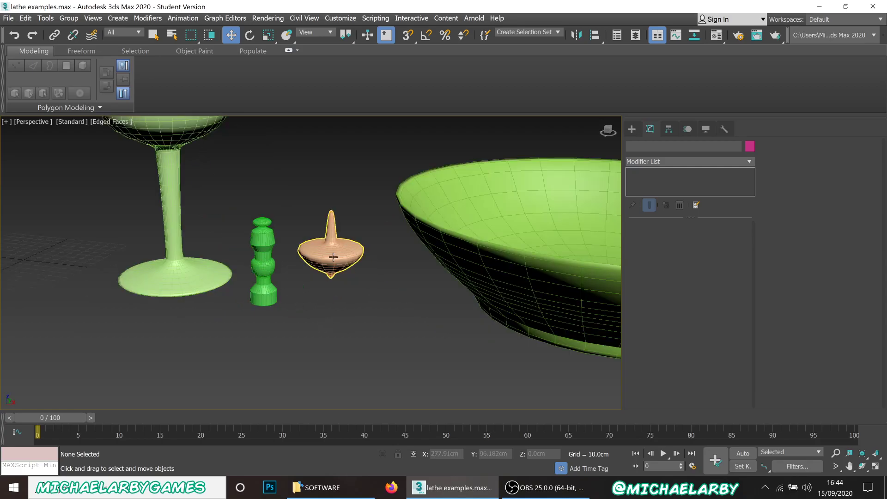
{"action": "scroll", "coordinate": [335, 254], "scroll_direction": "down", "scroll_amount": 3}
{"action": "middle_click_drag", "start_coordinate": [421, 245], "coordinate": [362, 247]}
{"action": "scroll", "coordinate": [363, 247], "scroll_direction": "down", "scroll_amount": 4}
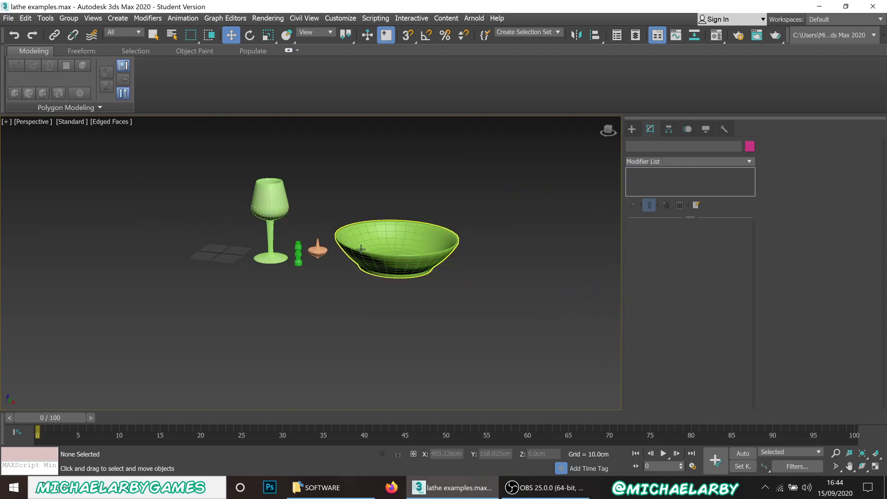
{"action": "scroll", "coordinate": [374, 255], "scroll_direction": "up", "scroll_amount": 2}
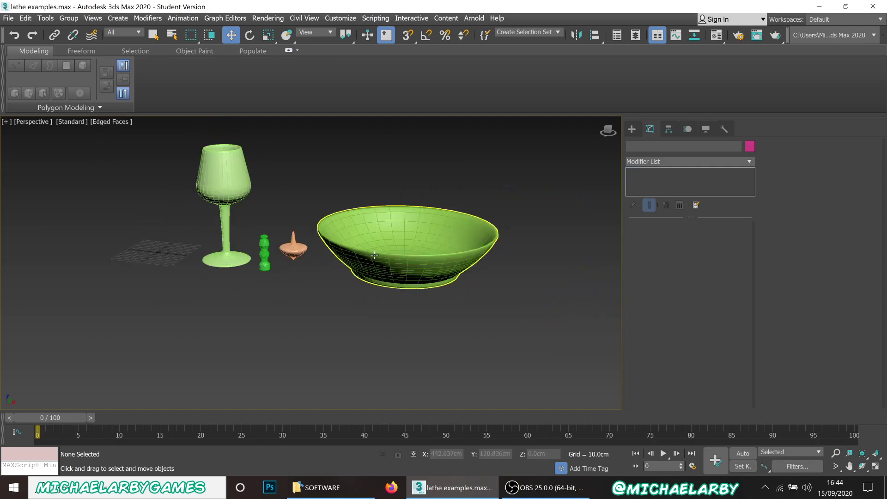
{"action": "left_click", "coordinate": [631, 129]}
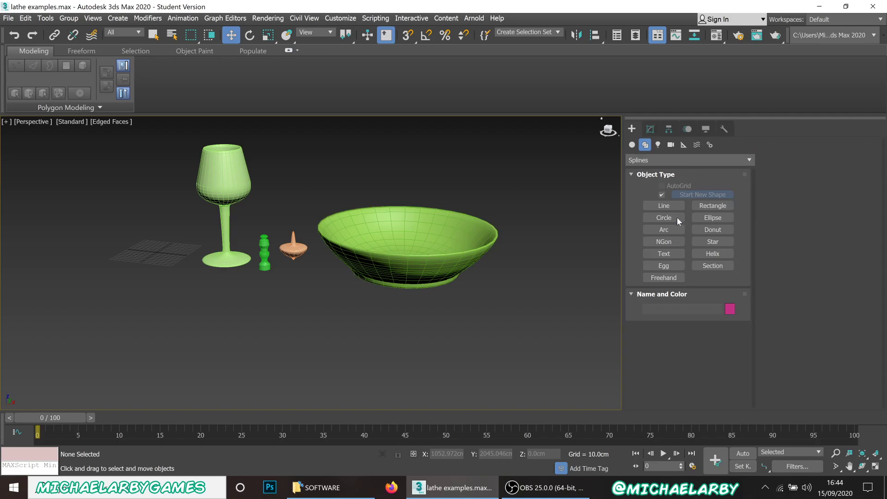
{"action": "left_click", "coordinate": [632, 145]}
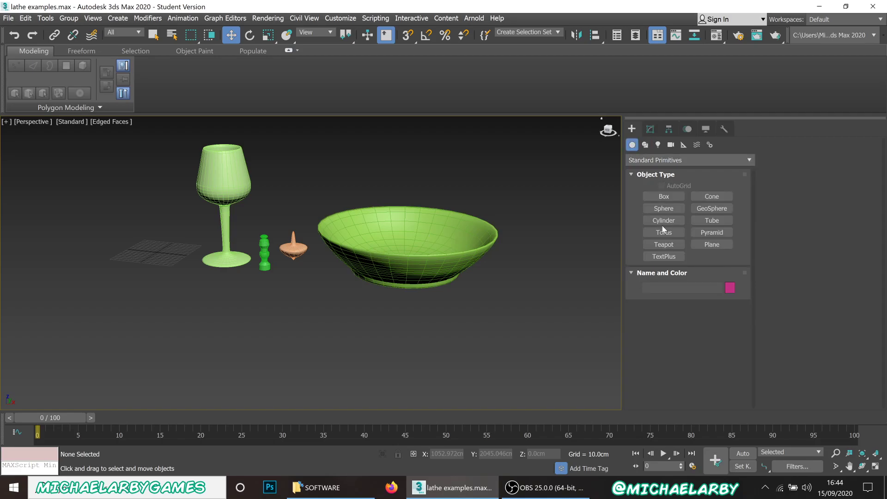
{"action": "left_click", "coordinate": [645, 145]}
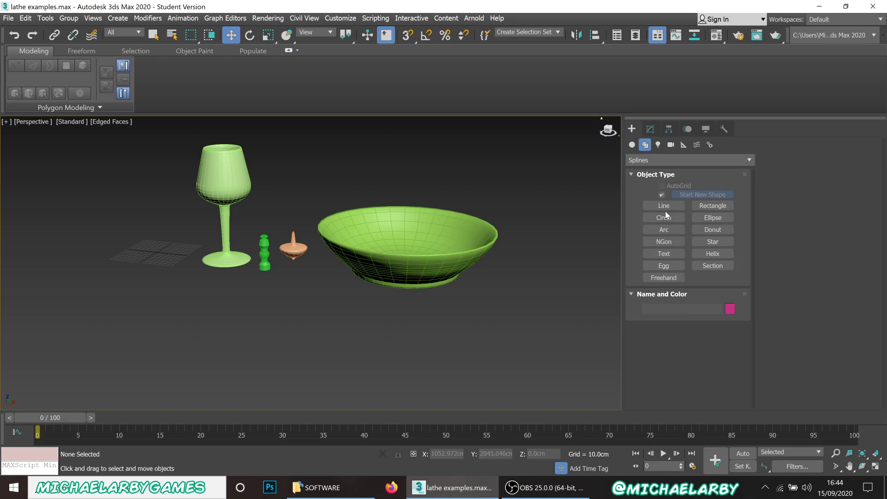
{"action": "middle_click_drag", "start_coordinate": [476, 259], "coordinate": [398, 257]}
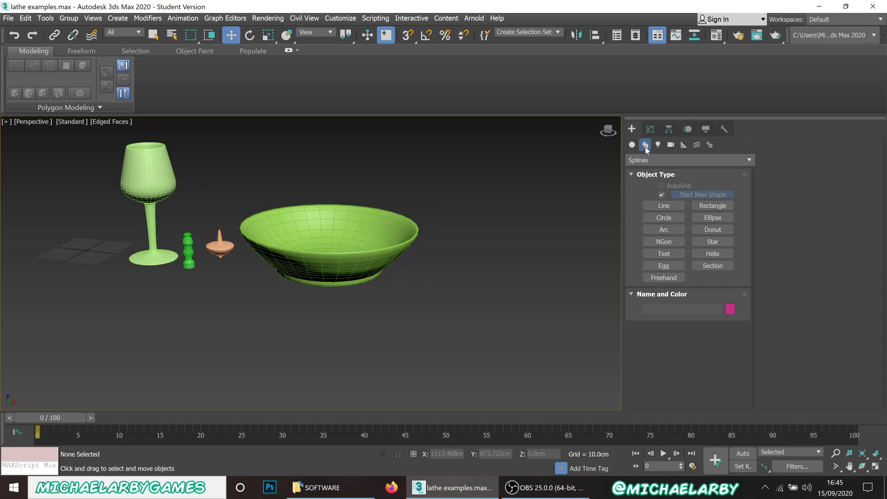
{"action": "left_click", "coordinate": [632, 145]}
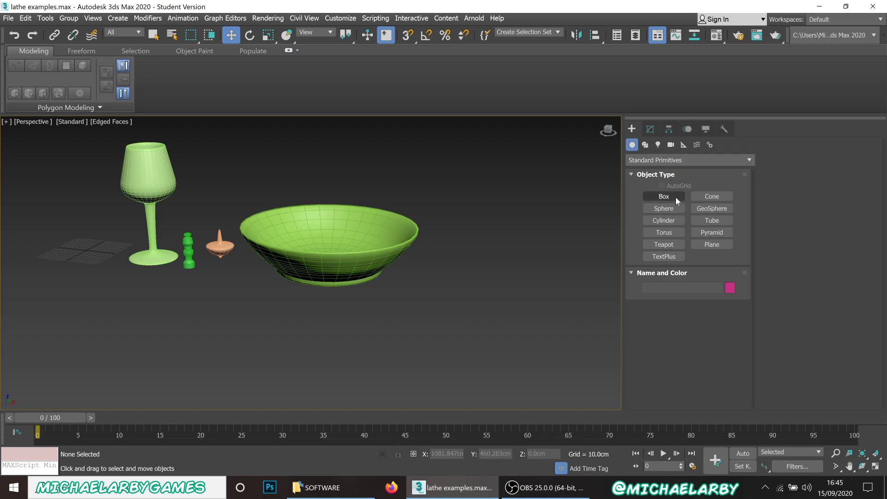
Draw a large circle spline beside the bowl and turn off its rendering in the viewport and renderer.
{"action": "left_click", "coordinate": [644, 146]}
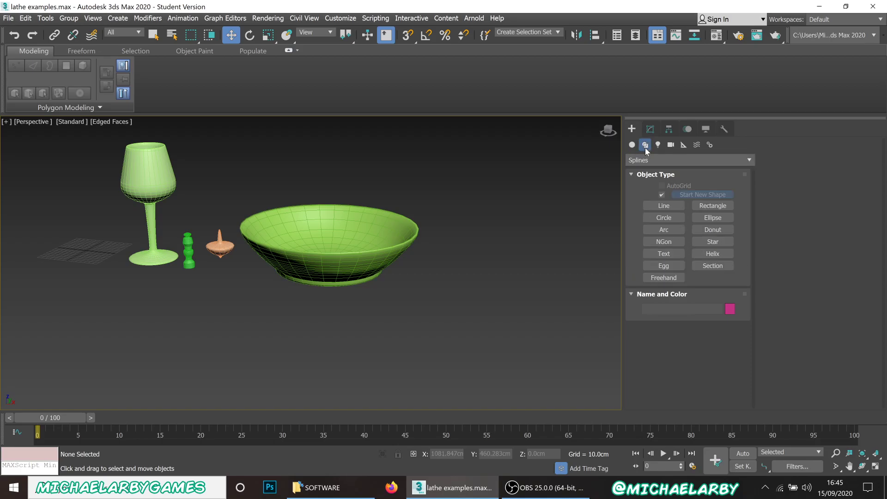
{"action": "left_click", "coordinate": [668, 217]}
{"action": "scroll", "coordinate": [406, 274], "scroll_direction": "down", "scroll_amount": 5}
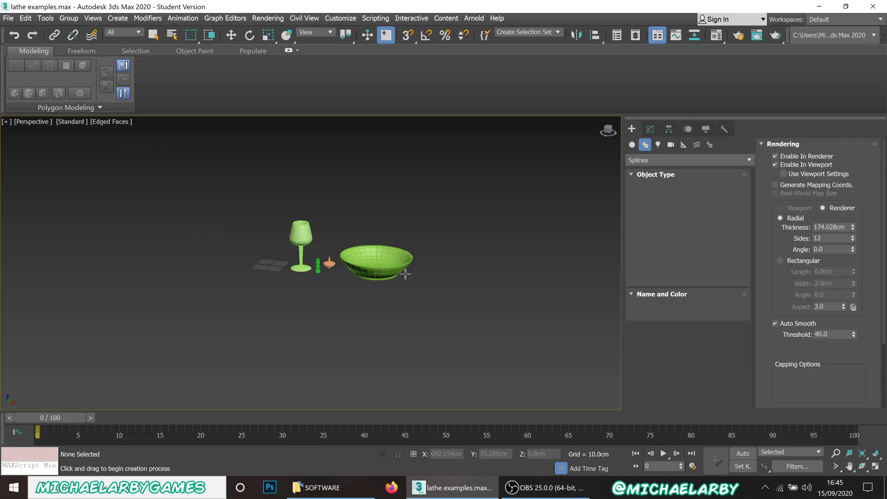
{"action": "middle_click_drag", "start_coordinate": [543, 305], "coordinate": [477, 303]}
{"action": "left_click_drag", "start_coordinate": [403, 297], "coordinate": [464, 347]}
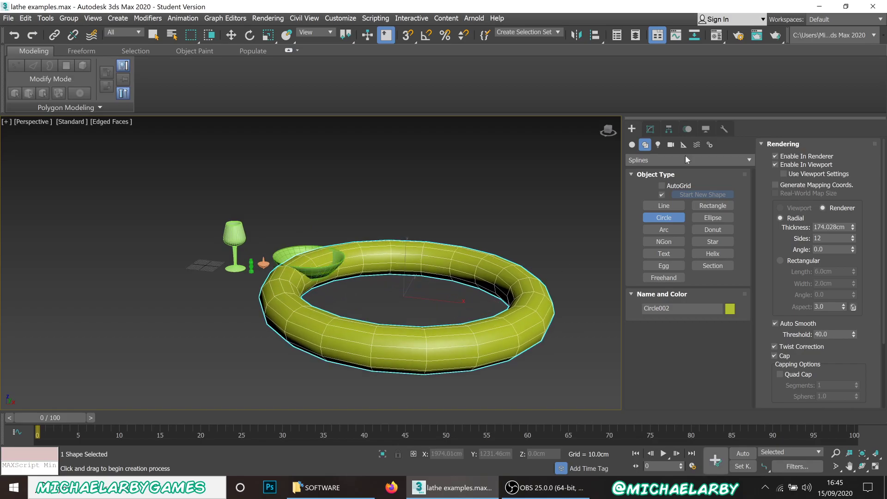
{"action": "left_click", "coordinate": [775, 165]}
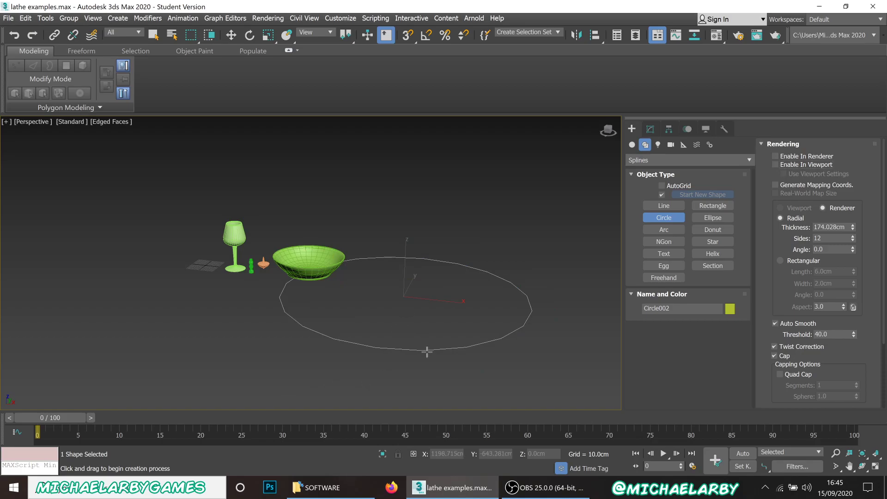
Move the circle along X to about 1330 cm, away from the bowl, and draw a rectangle spline overlapping its front edge.
{"action": "key", "text": "w"}
{"action": "left_click_drag", "start_coordinate": [433, 300], "coordinate": [508, 309]}
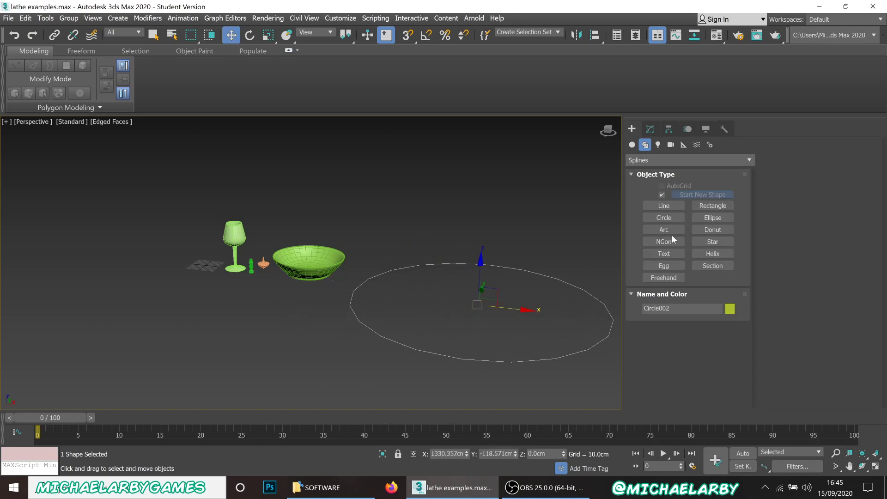
{"action": "left_click", "coordinate": [712, 205]}
{"action": "left_click_drag", "start_coordinate": [328, 342], "coordinate": [542, 327]}
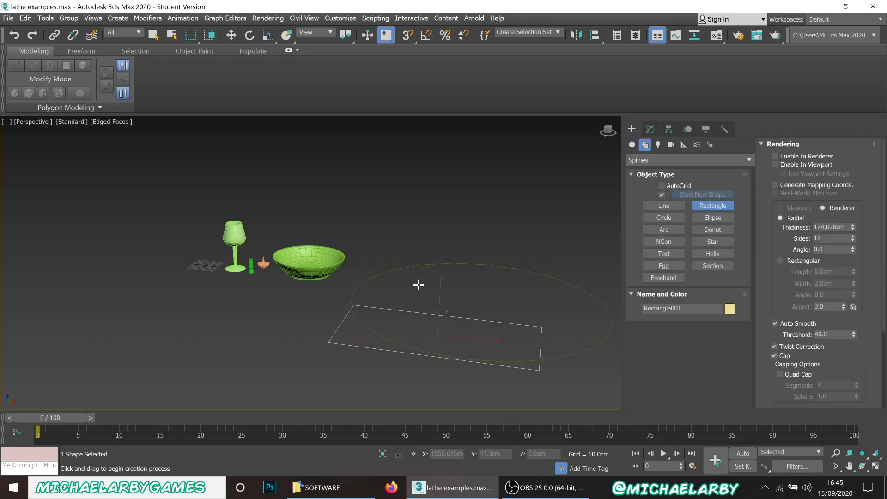
Examine the flat circle and rectangle outlines from a higher angle and up close.
{"action": "middle_click_drag", "start_coordinate": [417, 284], "coordinate": [368, 233]}
{"action": "scroll", "coordinate": [466, 330], "scroll_direction": "up", "scroll_amount": 3}
{"action": "scroll", "coordinate": [435, 257], "scroll_direction": "up", "scroll_amount": 3}
{"action": "mouse_move", "coordinate": [437, 255]}
{"action": "middle_mouse_down", "text": "alt"}
{"action": "mouse_move", "coordinate": [396, 245]}
{"action": "mouse_move", "coordinate": [430, 257]}
{"action": "mouse_move", "coordinate": [453, 234]}
{"action": "mouse_move", "coordinate": [466, 254]}
{"action": "mouse_move", "coordinate": [447, 242]}
{"action": "middle_mouse_up", "text": "alt"}
{"action": "scroll", "coordinate": [430, 260], "scroll_direction": "down", "scroll_amount": 5}
{"action": "scroll", "coordinate": [436, 222], "scroll_direction": "up", "scroll_amount": 2}
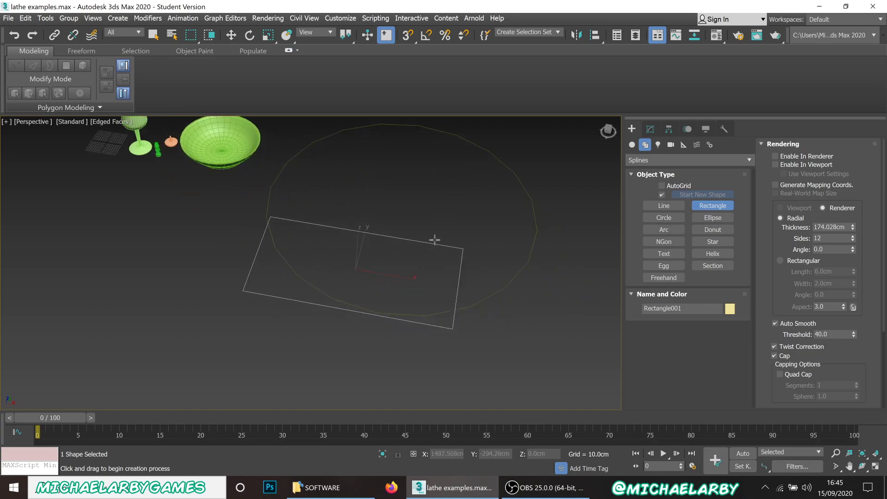
{"action": "scroll", "coordinate": [451, 245], "scroll_direction": "up", "scroll_amount": 3}
{"action": "scroll", "coordinate": [463, 257], "scroll_direction": "down", "scroll_amount": 2}
{"action": "scroll", "coordinate": [348, 198], "scroll_direction": "up", "scroll_amount": 2}
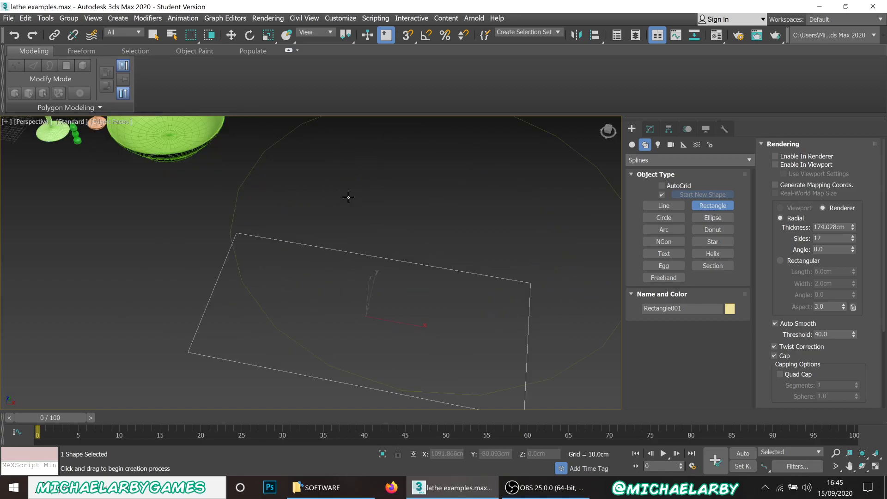
{"action": "scroll", "coordinate": [332, 208], "scroll_direction": "down", "scroll_amount": 2}
{"action": "scroll", "coordinate": [330, 213], "scroll_direction": "up", "scroll_amount": 2}
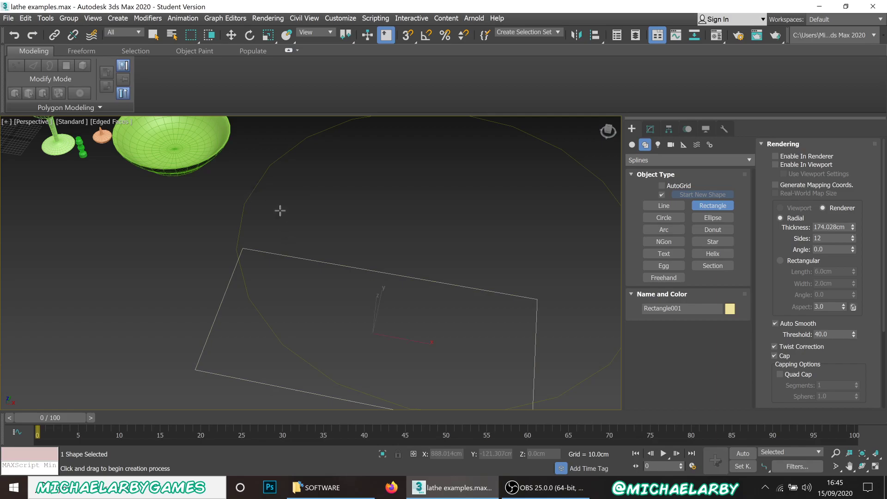
Finish drawing rectangles, select the circle and convert it to an editable spline.
{"action": "scroll", "coordinate": [280, 211], "scroll_direction": "down", "scroll_amount": 5}
{"action": "right_click", "coordinate": [382, 220]}
{"action": "left_click", "coordinate": [368, 219]}
{"action": "scroll", "coordinate": [392, 197], "scroll_direction": "up", "scroll_amount": 4}
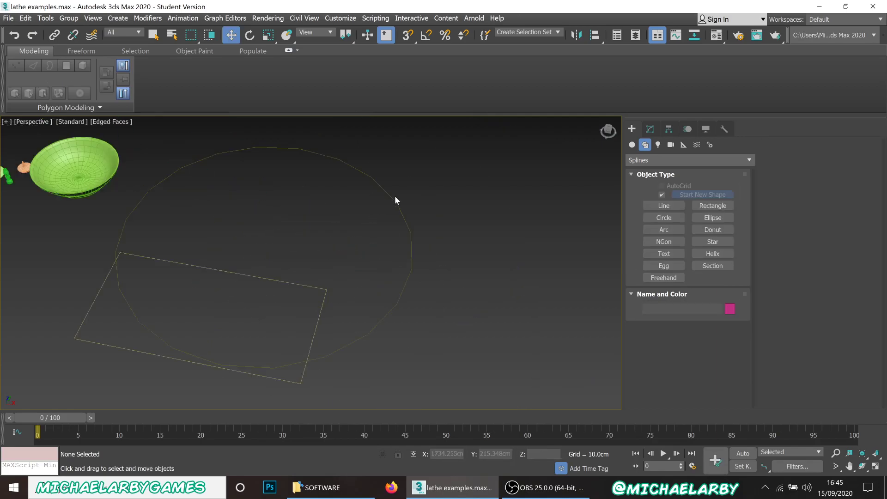
{"action": "left_click", "coordinate": [393, 197]}
{"action": "right_click", "coordinate": [395, 202]}
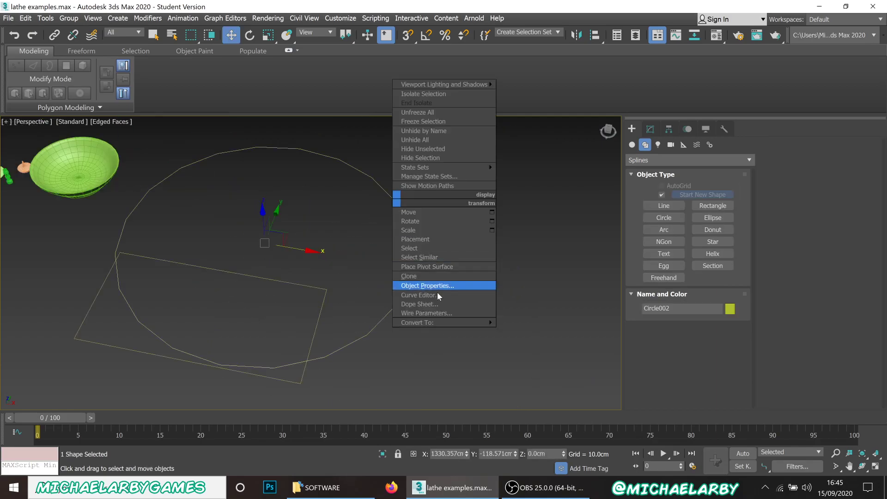
{"action": "mouse_move", "coordinate": [445, 320]}
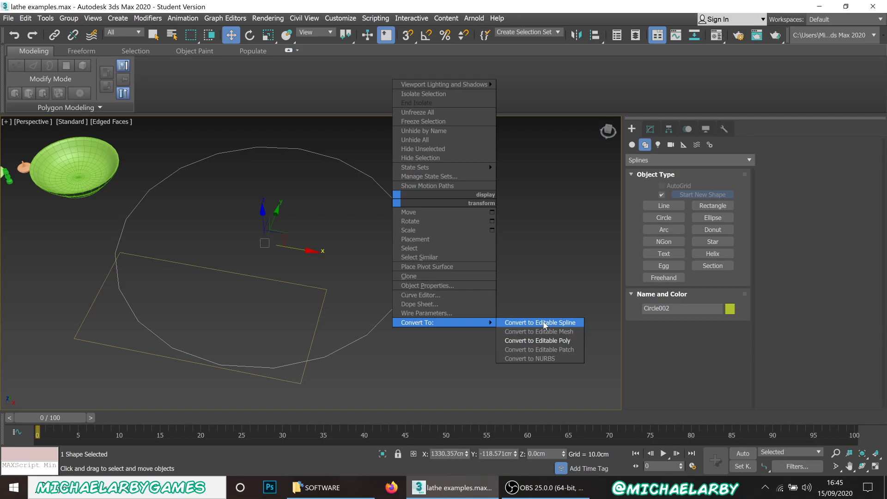
{"action": "left_click", "coordinate": [544, 323]}
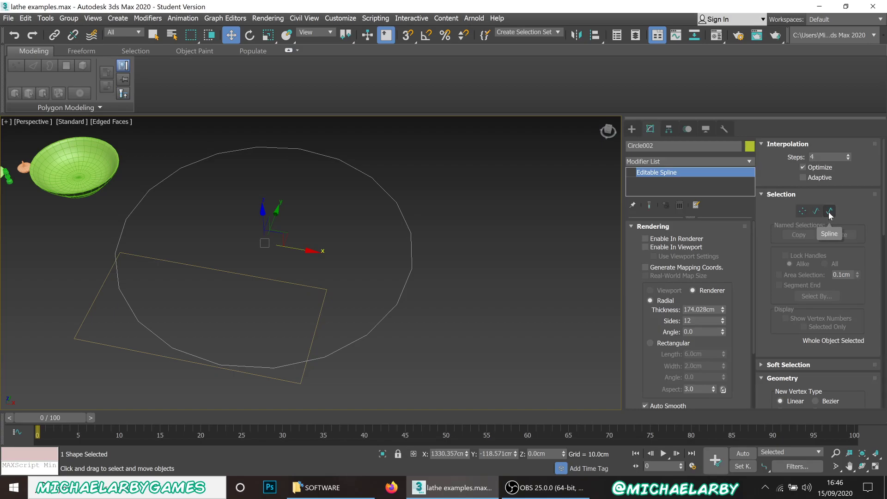
Switch the circle to vertex editing and select its vertices one after another to inspect their Bezier handles.
{"action": "left_click", "coordinate": [803, 212]}
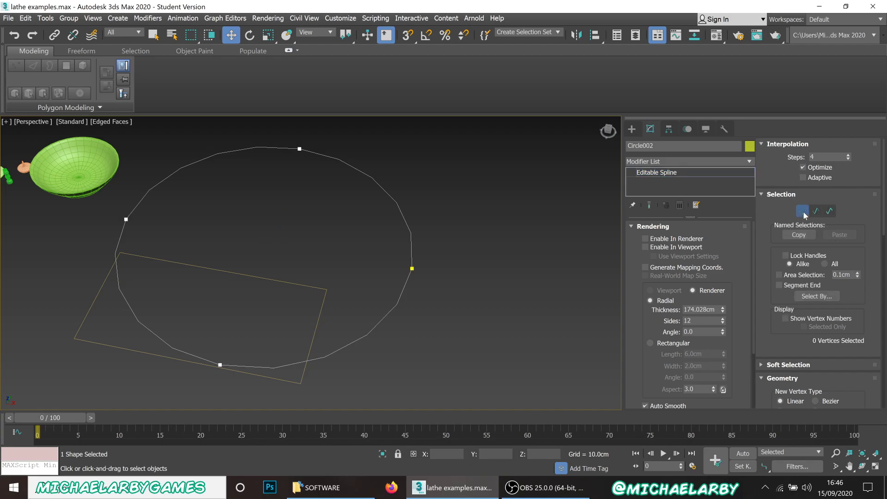
{"action": "left_click", "coordinate": [417, 265]}
{"action": "left_click", "coordinate": [301, 148]}
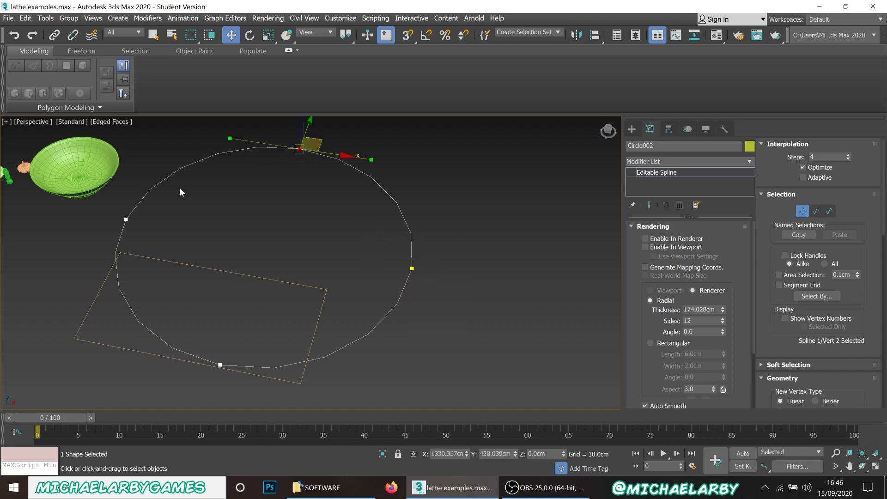
{"action": "left_click", "coordinate": [125, 219]}
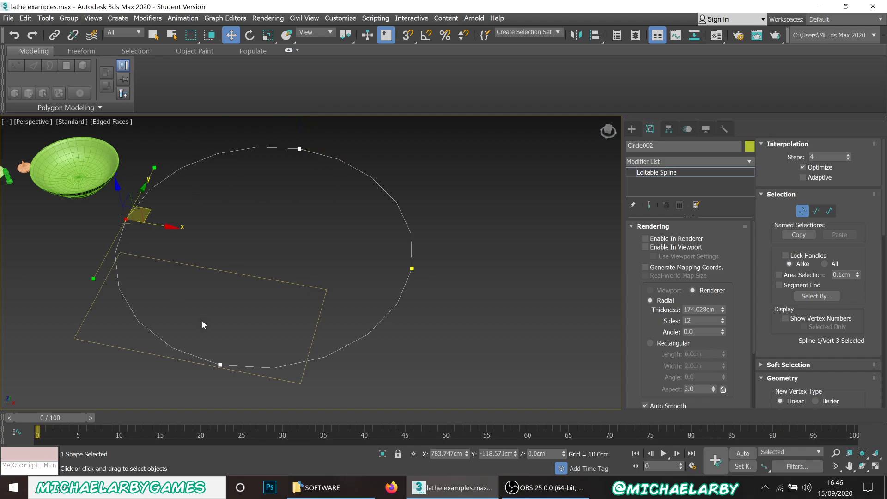
{"action": "left_click", "coordinate": [219, 365]}
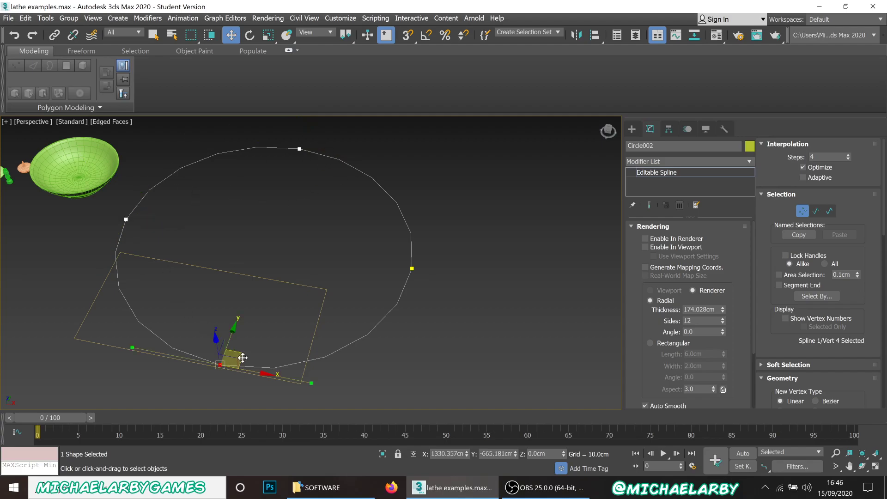
Move the circle's first vertex outward along X to about 2252 cm, stretching the circle into an egg shape.
{"action": "left_click", "coordinate": [411, 268]}
{"action": "left_click_drag", "start_coordinate": [445, 275], "coordinate": [552, 294]}
{"action": "middle_click_drag", "start_coordinate": [450, 278], "coordinate": [397, 270], "text": "alt"}
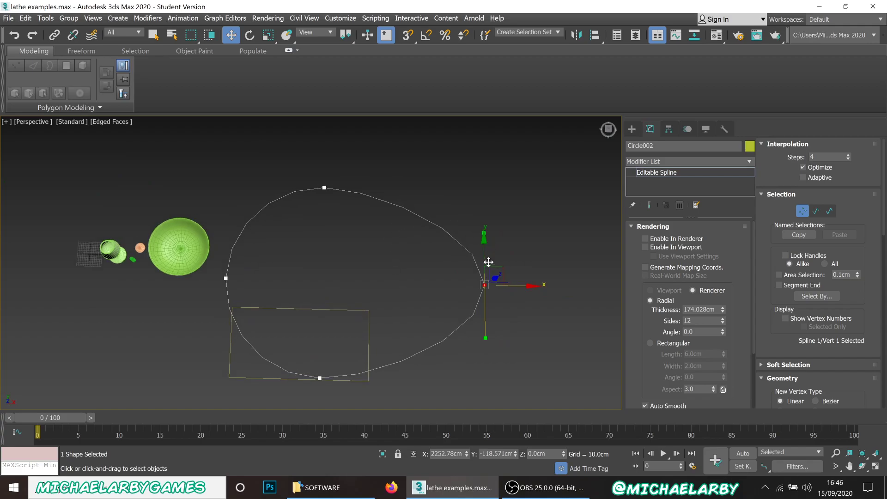
Try to adjust the lower Bezier handle of the moved vertex, and deselect the vertex.
{"action": "left_click", "coordinate": [485, 337]}
{"action": "left_click", "coordinate": [484, 285]}
{"action": "mouse_move", "coordinate": [484, 339]}
{"action": "left_mouse_down"}
{"action": "mouse_move", "coordinate": [445, 339]}
{"action": "mouse_move", "coordinate": [463, 350]}
{"action": "mouse_move", "coordinate": [519, 353]}
{"action": "mouse_move", "coordinate": [542, 342]}
{"action": "mouse_move", "coordinate": [501, 388]}
{"action": "mouse_move", "coordinate": [479, 356]}
{"action": "mouse_move", "coordinate": [484, 340]}
{"action": "left_mouse_up"}
{"action": "left_click", "coordinate": [500, 358]}
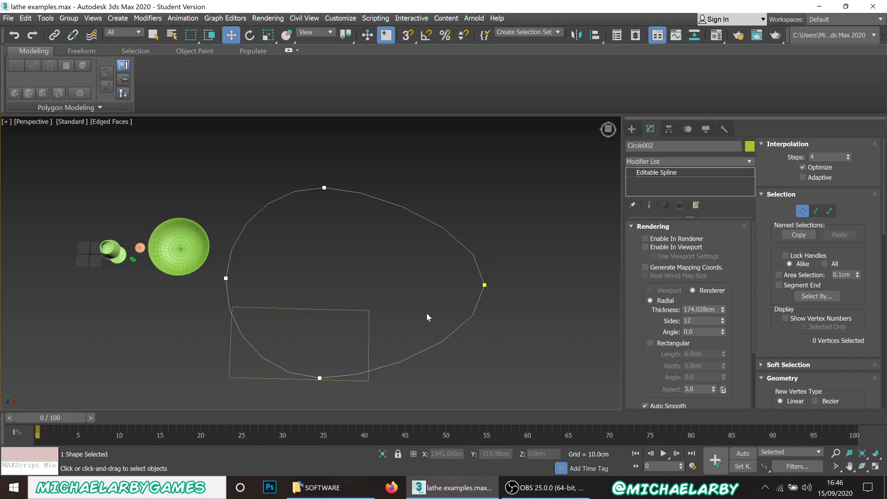
{"action": "scroll", "coordinate": [387, 315], "scroll_direction": "down", "scroll_amount": 1}
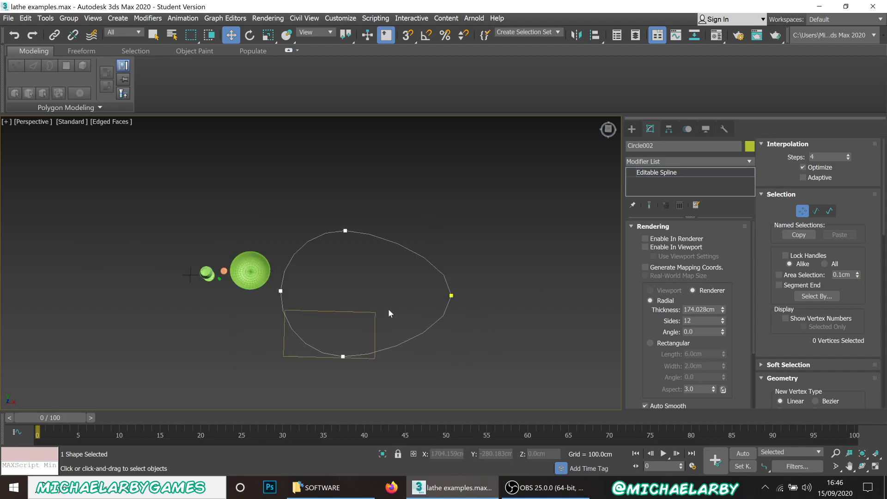
{"action": "scroll", "coordinate": [389, 308], "scroll_direction": "up", "scroll_amount": 1}
{"action": "middle_click_drag", "start_coordinate": [391, 312], "coordinate": [376, 266], "text": "alt"}
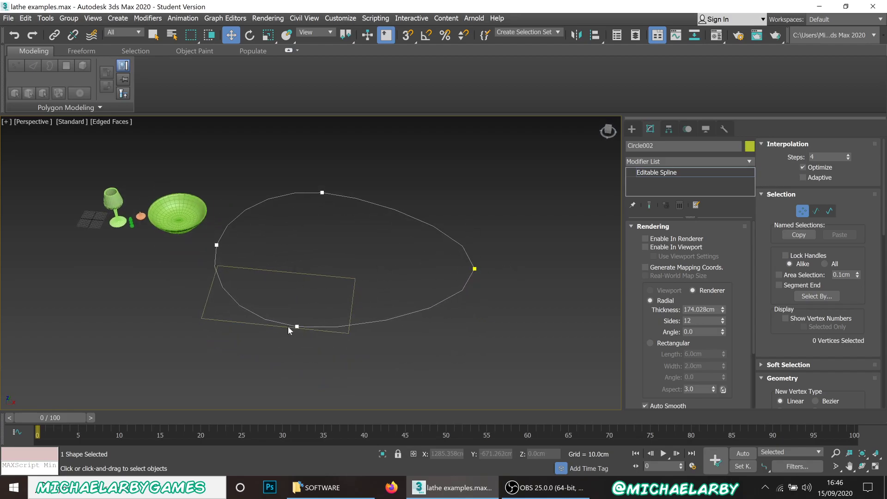
Draw an open, wavy line spline with curved vertices and one corner in the empty area in front of the rectangle.
{"action": "left_click", "coordinate": [630, 129]}
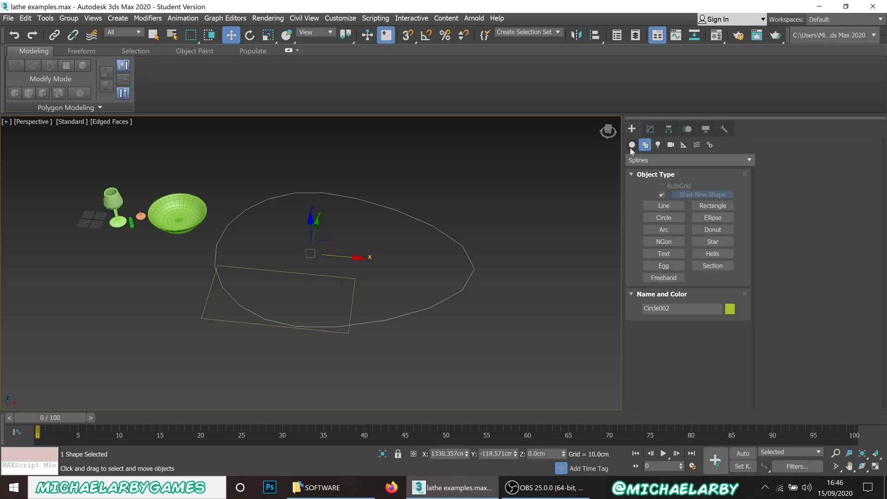
{"action": "left_click", "coordinate": [673, 206]}
{"action": "scroll", "coordinate": [277, 298], "scroll_direction": "down", "scroll_amount": 4}
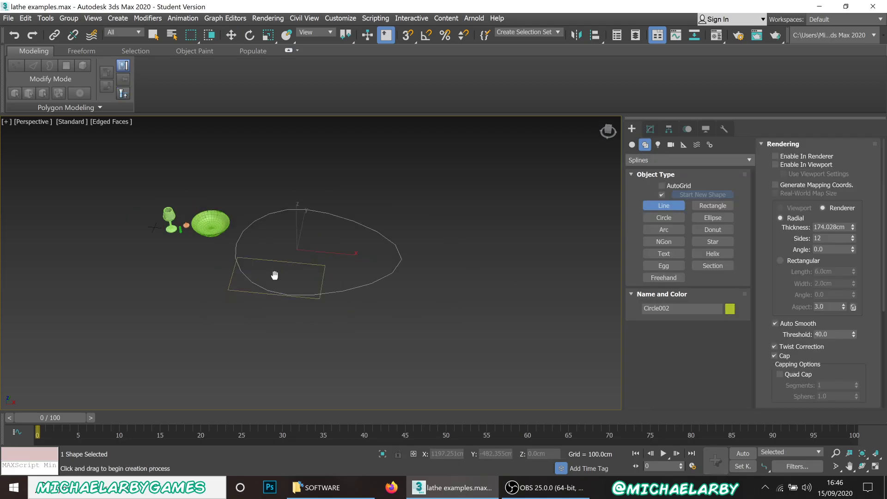
{"action": "middle_click_drag", "start_coordinate": [276, 278], "coordinate": [256, 229]}
{"action": "left_click_drag", "start_coordinate": [138, 268], "coordinate": [223, 317]}
{"action": "left_click_drag", "start_coordinate": [285, 297], "coordinate": [392, 277]}
{"action": "left_click", "coordinate": [381, 360]}
{"action": "left_click_drag", "start_coordinate": [277, 359], "coordinate": [229, 400]}
{"action": "scroll", "coordinate": [233, 344], "scroll_direction": "down", "scroll_amount": 3}
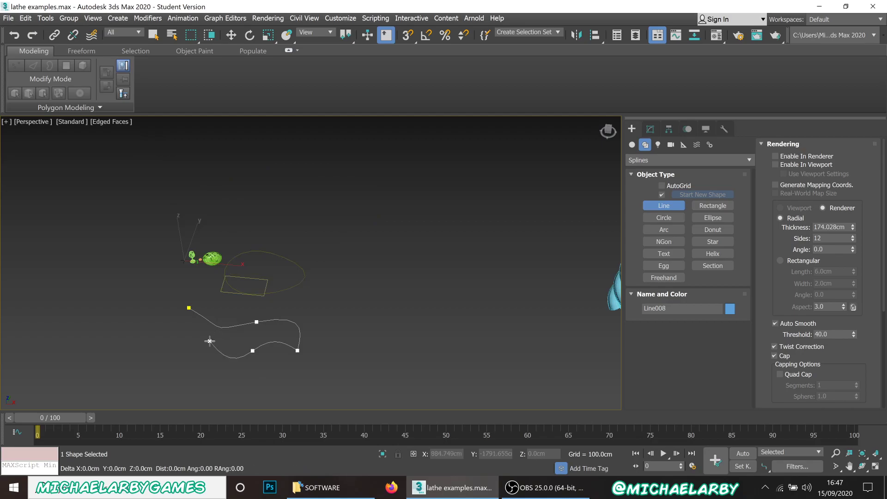
{"action": "scroll", "coordinate": [199, 354], "scroll_direction": "up", "scroll_amount": 1}
{"action": "scroll", "coordinate": [199, 353], "scroll_direction": "up", "scroll_amount": 2}
{"action": "right_click", "coordinate": [223, 298]}
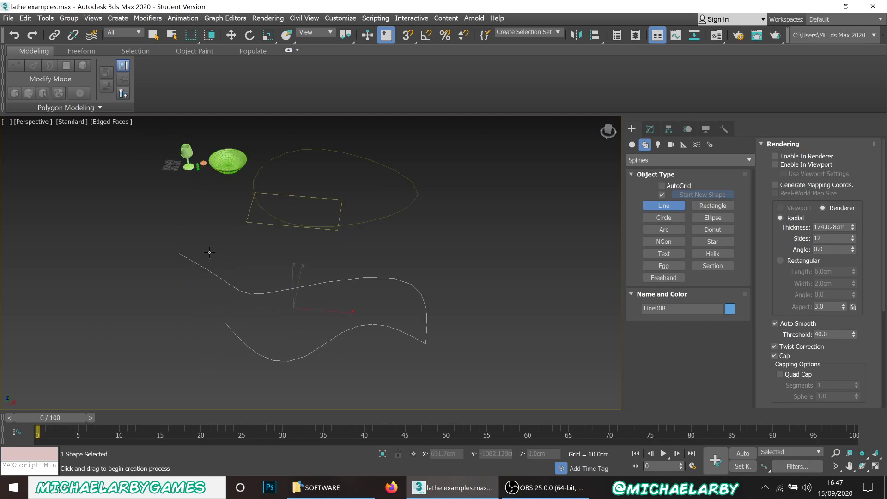
{"action": "scroll", "coordinate": [235, 305], "scroll_direction": "up", "scroll_amount": 2}
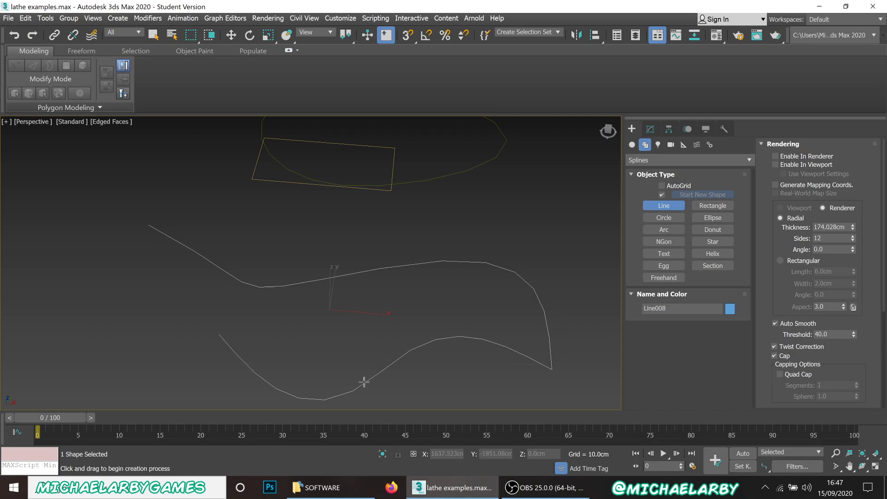
{"action": "scroll", "coordinate": [307, 165], "scroll_direction": "down", "scroll_amount": 5}
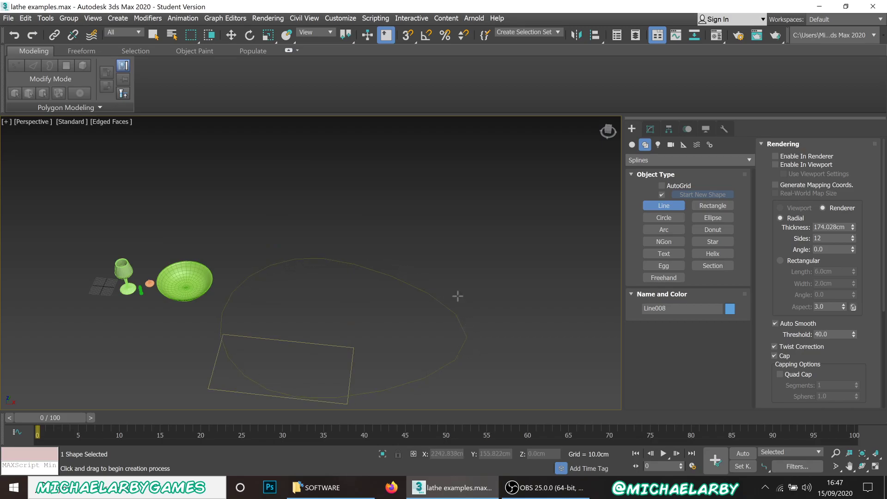
Finish line creation and delete the practice shapes: the wavy line, the egg-shaped circle and the rectangle.
{"action": "scroll", "coordinate": [290, 273], "scroll_direction": "down", "scroll_amount": 4}
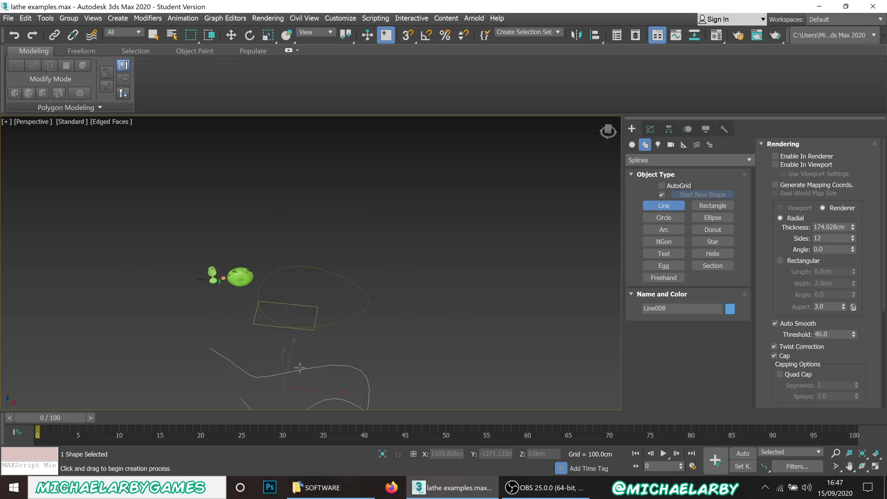
{"action": "scroll", "coordinate": [301, 375], "scroll_direction": "up", "scroll_amount": 4}
{"action": "left_click", "coordinate": [201, 243]}
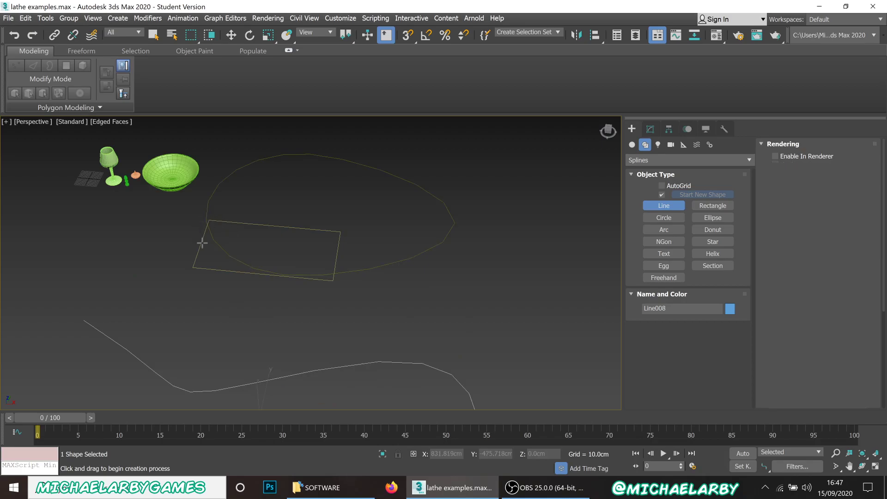
{"action": "right_click", "coordinate": [200, 250]}
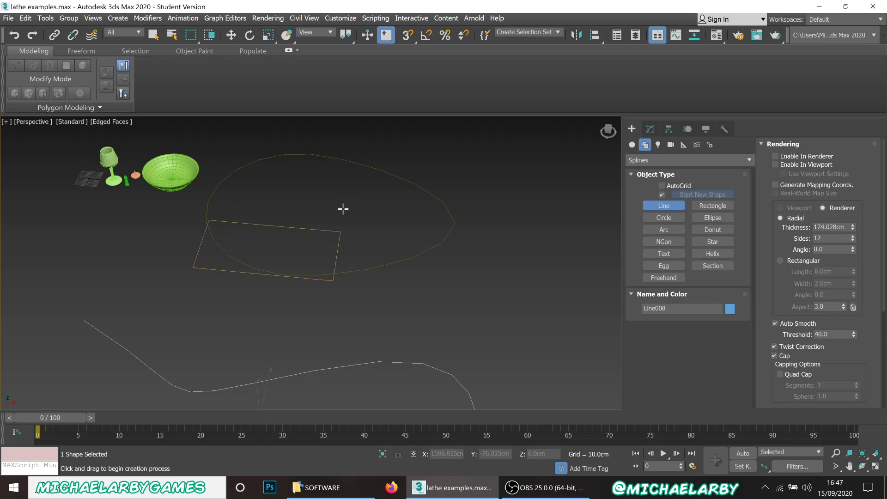
{"action": "scroll", "coordinate": [342, 208], "scroll_direction": "down", "scroll_amount": 4}
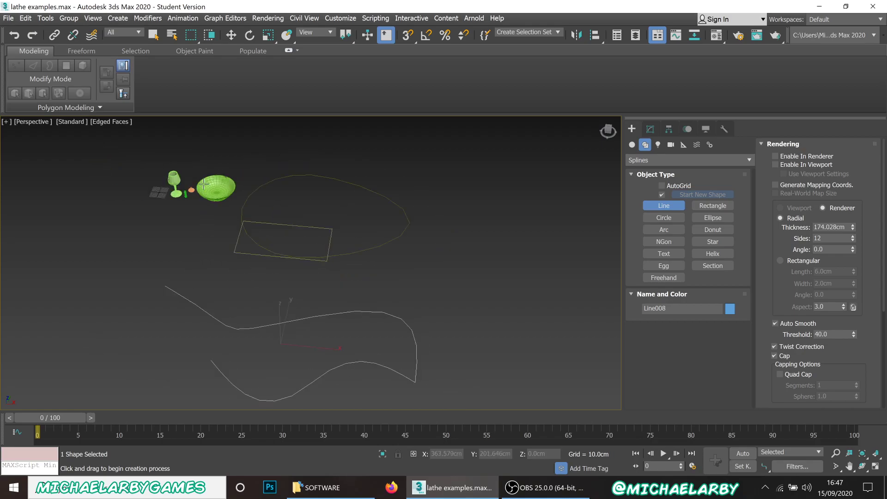
{"action": "right_click", "coordinate": [369, 165]}
{"action": "left_click", "coordinate": [368, 165]}
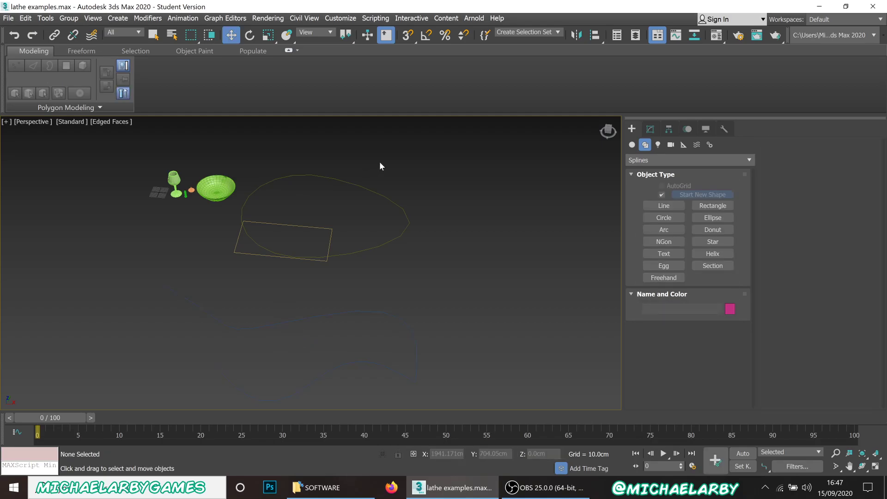
{"action": "left_click_drag", "start_coordinate": [241, 380], "coordinate": [240, 381]}
{"action": "key", "text": "Delete"}
Examine the finished lathed examples up close: the goblet, chess piece, spinning top and bowl.
{"action": "scroll", "coordinate": [169, 193], "scroll_direction": "up", "scroll_amount": 10}
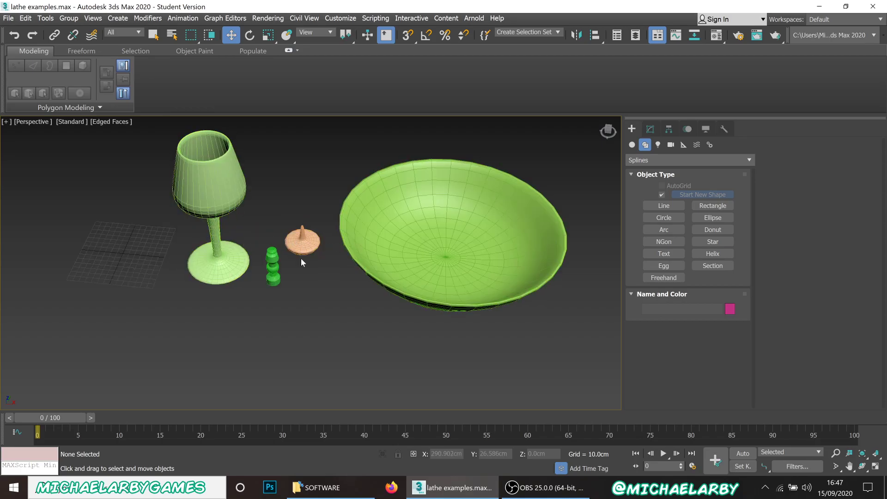
{"action": "scroll", "coordinate": [299, 246], "scroll_direction": "up", "scroll_amount": 4}
{"action": "scroll", "coordinate": [300, 242], "scroll_direction": "down", "scroll_amount": 5}
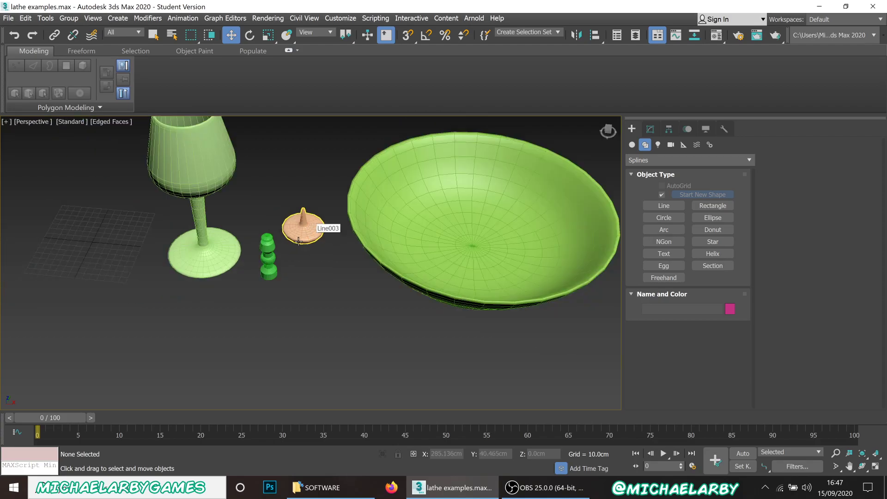
{"action": "scroll", "coordinate": [299, 240], "scroll_direction": "up", "scroll_amount": 3}
{"action": "scroll", "coordinate": [299, 238], "scroll_direction": "up", "scroll_amount": 3}
{"action": "scroll", "coordinate": [293, 230], "scroll_direction": "down", "scroll_amount": 4}
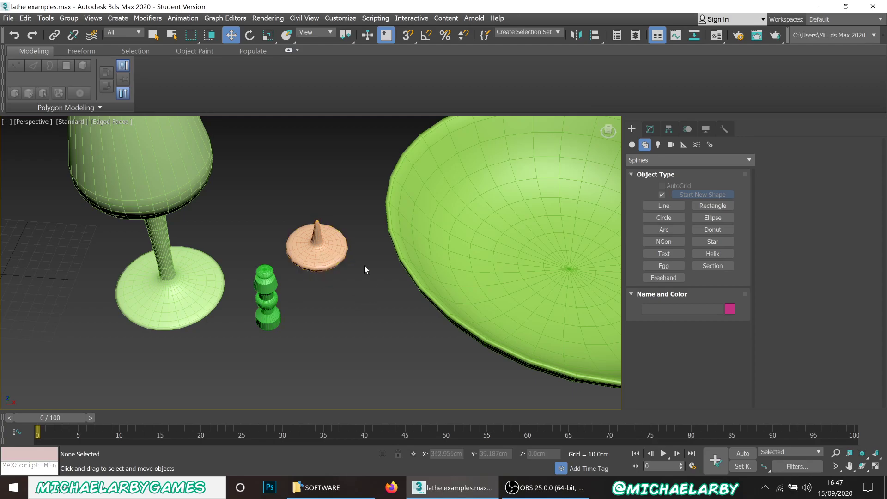
{"action": "scroll", "coordinate": [367, 268], "scroll_direction": "down", "scroll_amount": 2}
Select the bowl and inspect the base Line profile beneath its Lathe modifier, ending back at the Lathe level.
{"action": "left_click", "coordinate": [401, 253]}
{"action": "middle_click_drag", "start_coordinate": [405, 252], "coordinate": [320, 247]}
{"action": "left_click", "coordinate": [650, 129]}
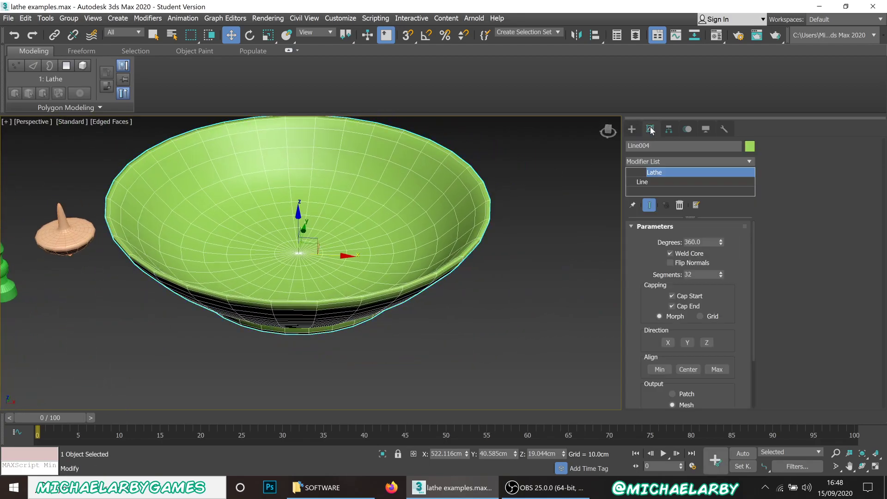
{"action": "left_click", "coordinate": [656, 182]}
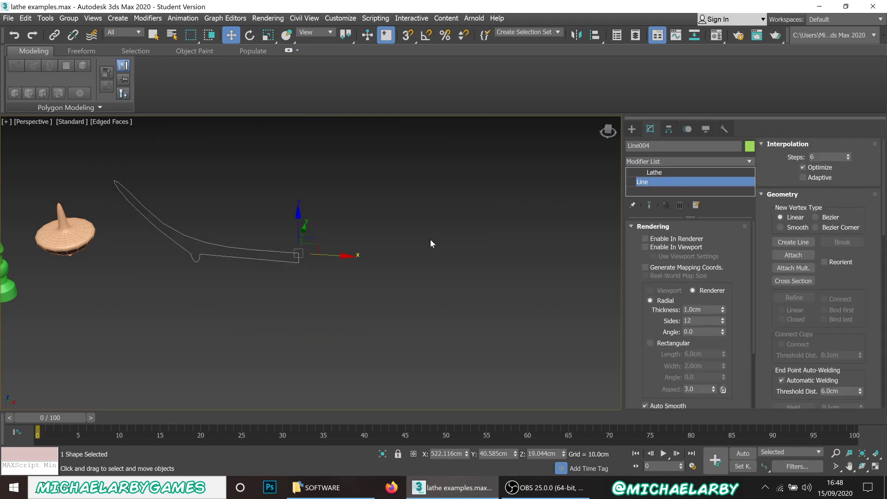
{"action": "middle_click_drag", "start_coordinate": [245, 242], "coordinate": [332, 231]}
{"action": "scroll", "coordinate": [302, 221], "scroll_direction": "up", "scroll_amount": 3}
{"action": "left_click", "coordinate": [654, 172]}
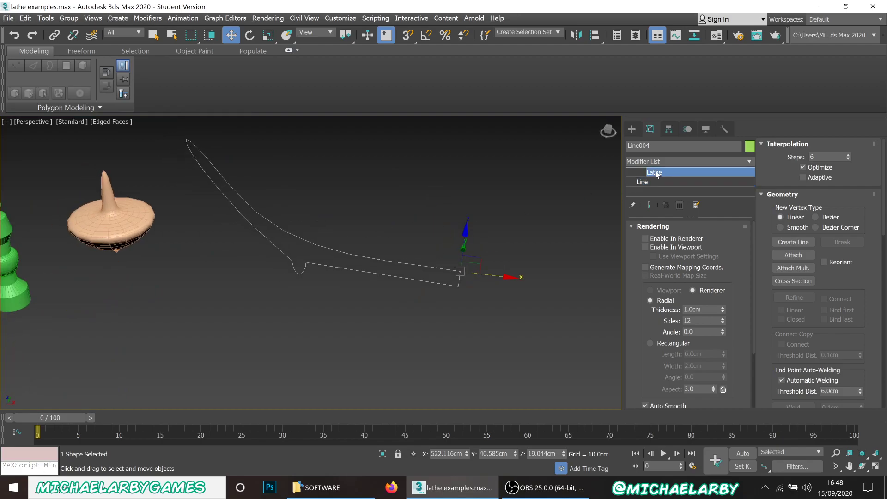
Activate the Line tool and switch to the Front view, framing the world origin and the empty space beside the goblet.
{"action": "scroll", "coordinate": [409, 290], "scroll_direction": "down", "scroll_amount": 6}
{"action": "middle_click_drag", "start_coordinate": [409, 290], "coordinate": [353, 260], "text": "alt"}
{"action": "scroll", "coordinate": [352, 258], "scroll_direction": "down", "scroll_amount": 4}
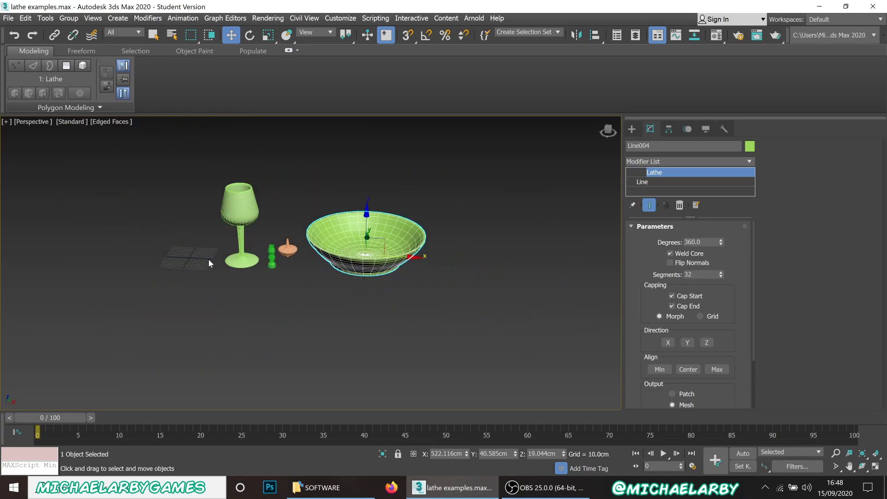
{"action": "middle_click_drag", "start_coordinate": [196, 262], "coordinate": [341, 233]}
{"action": "scroll", "coordinate": [341, 229], "scroll_direction": "up", "scroll_amount": 5}
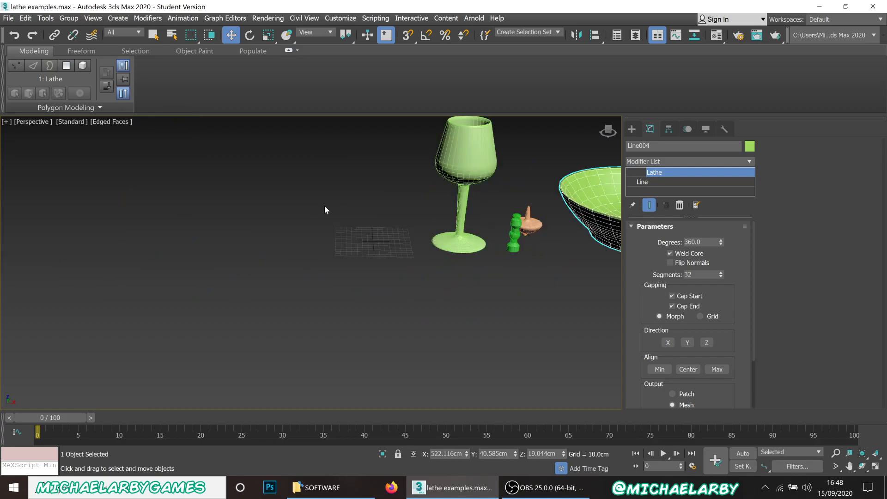
{"action": "left_click", "coordinate": [631, 130]}
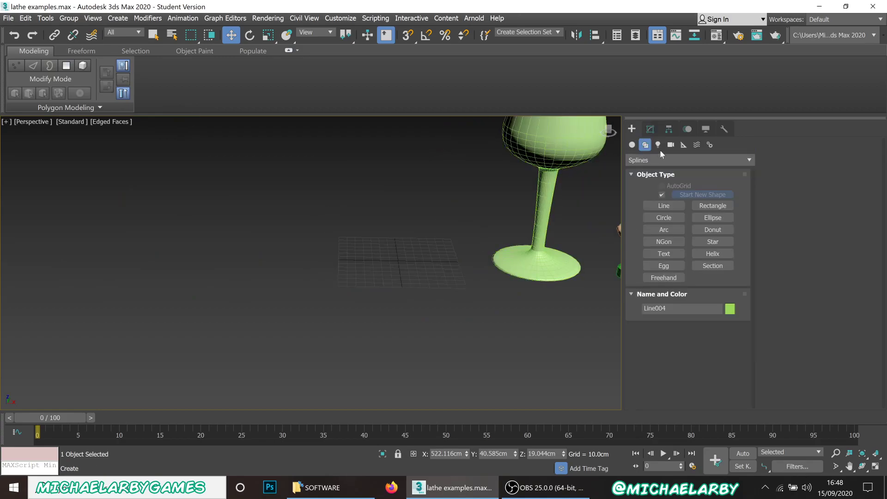
{"action": "left_click", "coordinate": [656, 206]}
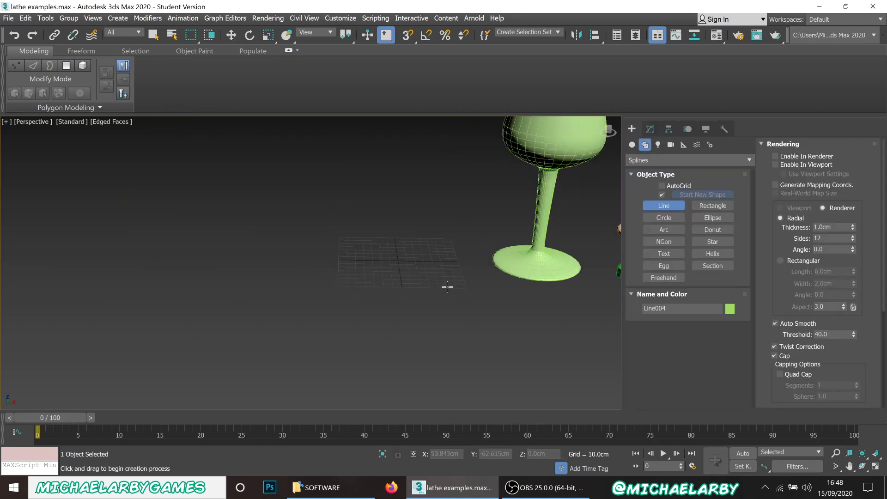
{"action": "scroll", "coordinate": [387, 267], "scroll_direction": "down", "scroll_amount": 3}
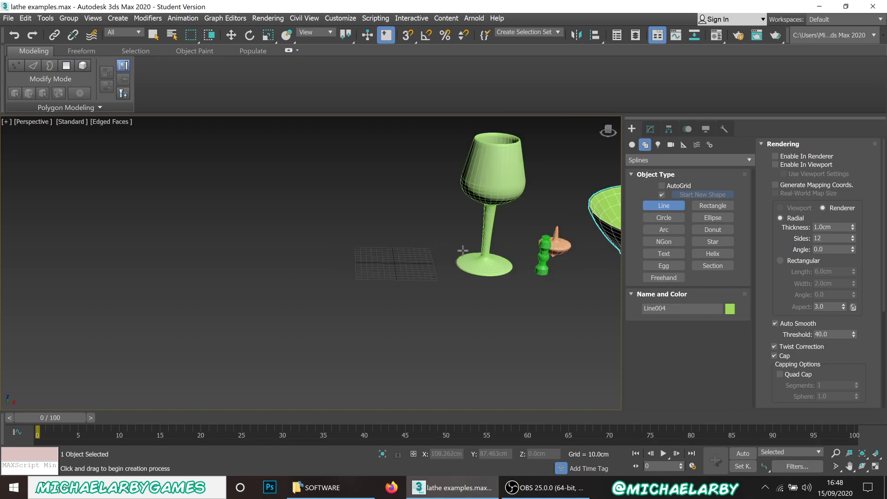
{"action": "scroll", "coordinate": [430, 253], "scroll_direction": "up", "scroll_amount": 3}
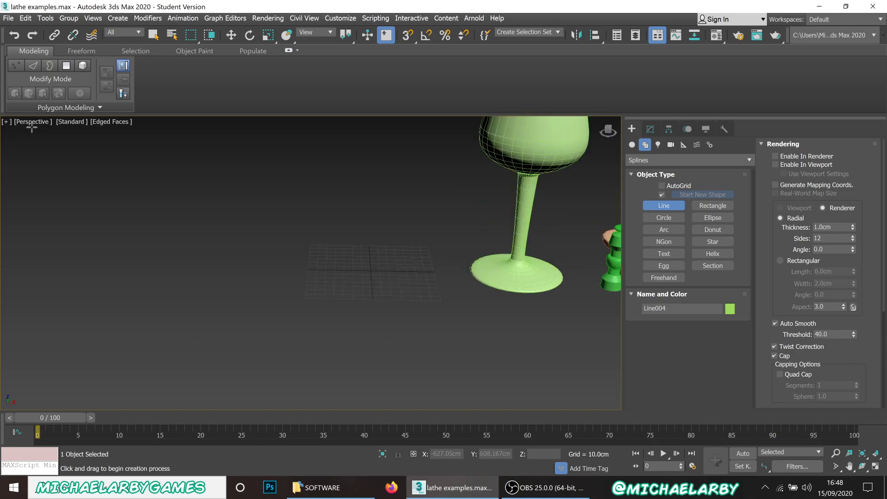
{"action": "scroll", "coordinate": [368, 284], "scroll_direction": "up", "scroll_amount": 2}
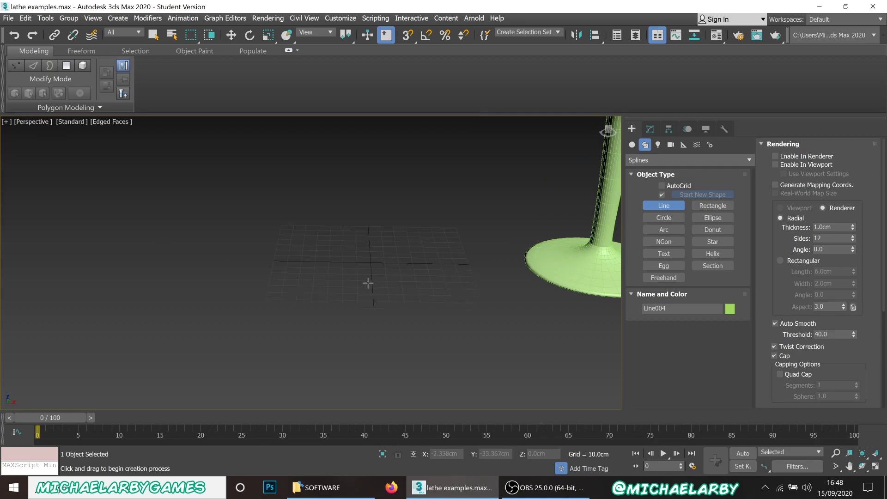
{"action": "key", "text": "f"}
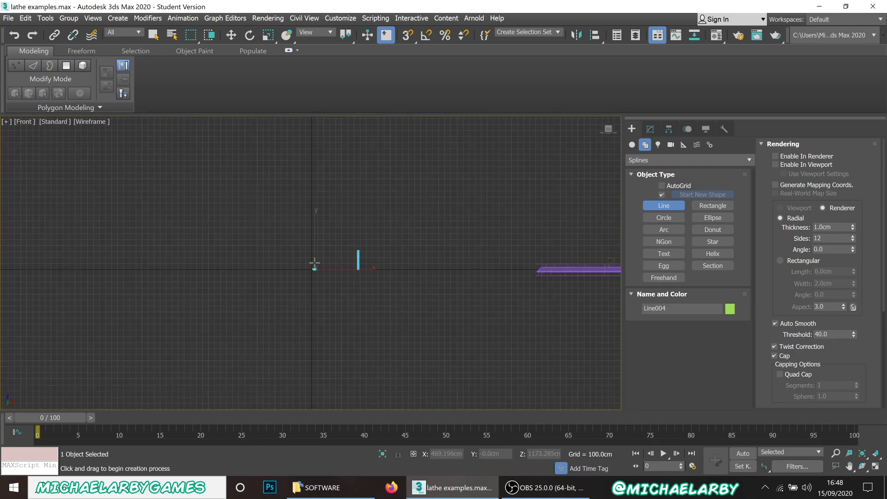
{"action": "scroll", "coordinate": [318, 268], "scroll_direction": "up", "scroll_amount": 5}
{"action": "scroll", "coordinate": [217, 266], "scroll_direction": "down", "scroll_amount": 8}
{"action": "scroll", "coordinate": [224, 268], "scroll_direction": "up", "scroll_amount": 6}
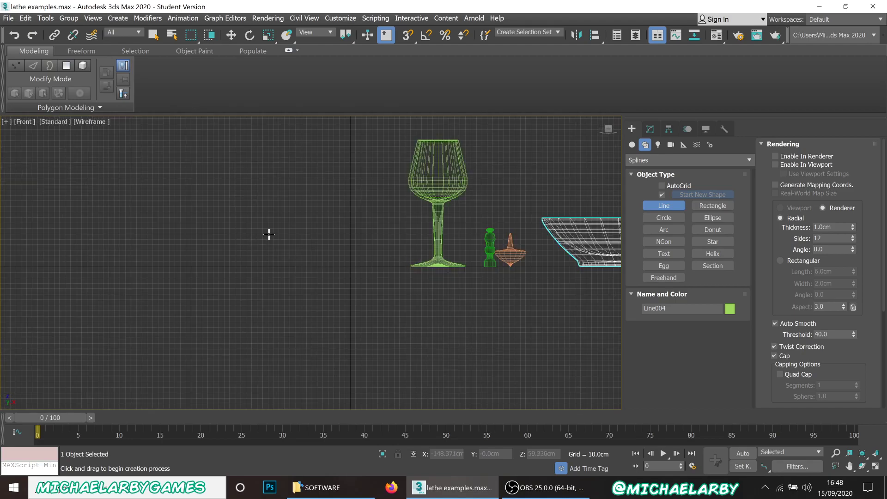
{"action": "scroll", "coordinate": [308, 224], "scroll_direction": "up", "scroll_amount": 4}
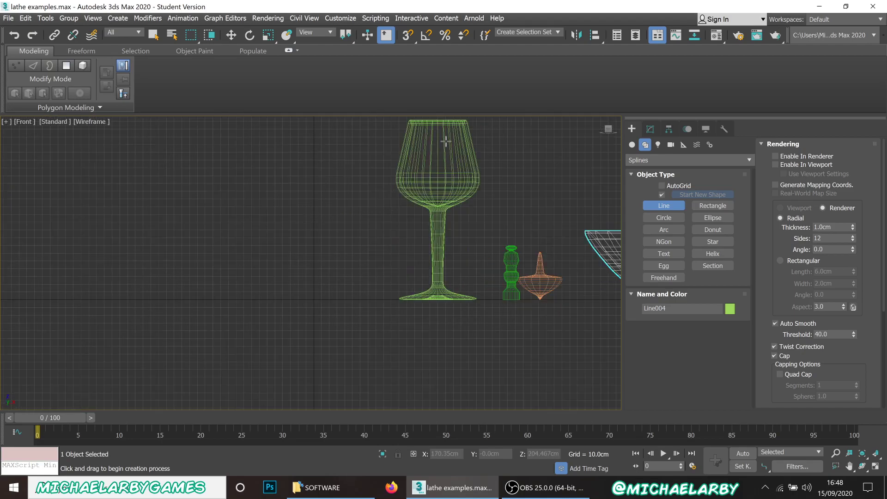
{"action": "scroll", "coordinate": [291, 306], "scroll_direction": "up", "scroll_amount": 2}
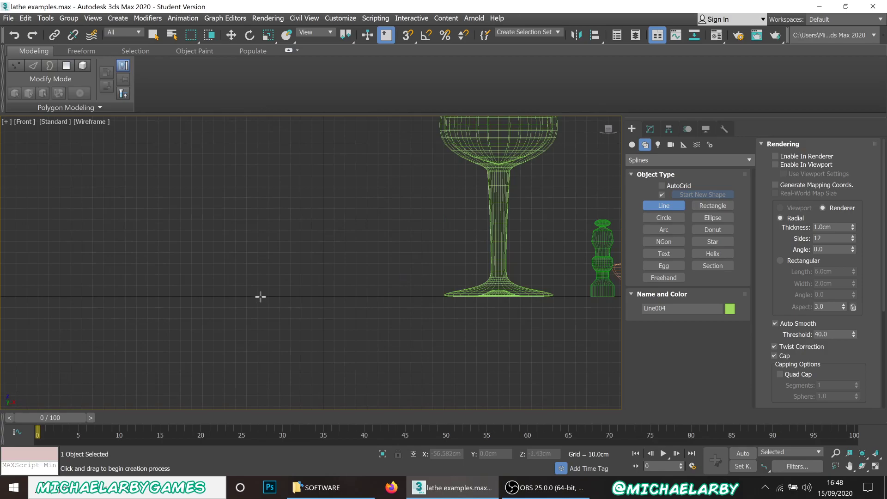
{"action": "middle_click_drag", "start_coordinate": [261, 291], "coordinate": [314, 288]}
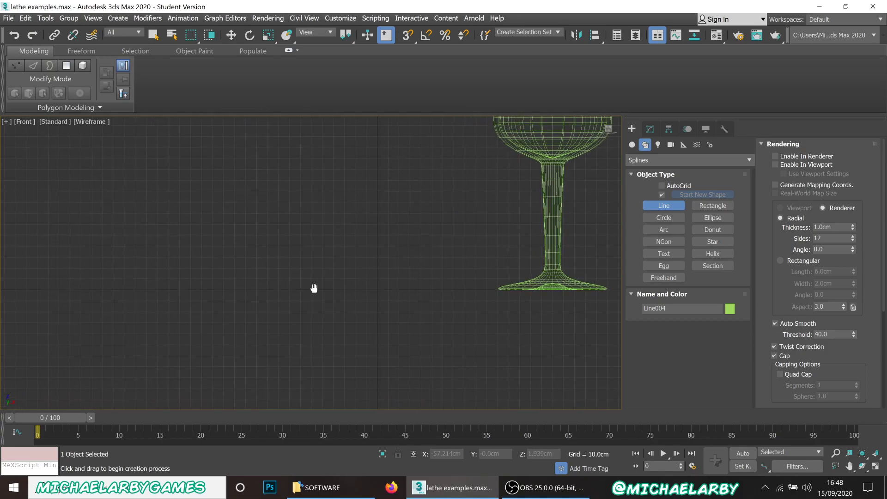
Draw the cup profile's outer edge from the origin: a base about 79 cm wide, an outward-leaning wall about 153 cm high, and the rim.
{"action": "left_click", "coordinate": [377, 289]}
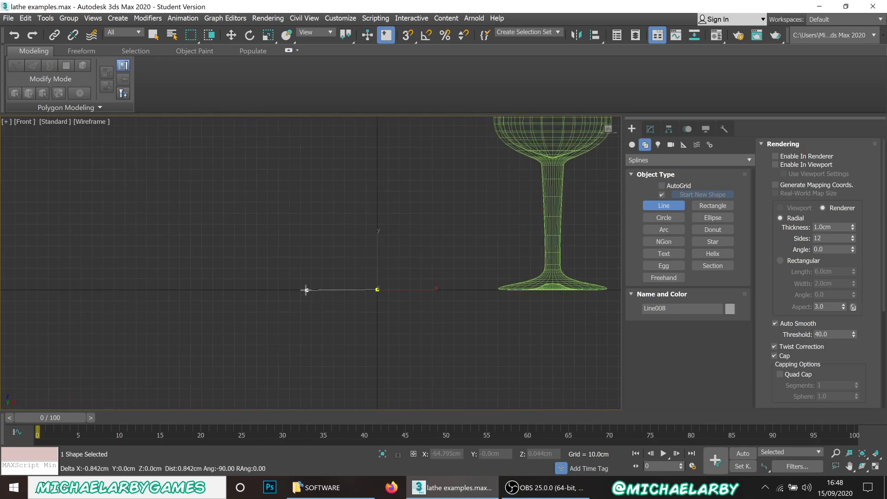
{"action": "left_click_drag", "start_coordinate": [282, 249], "coordinate": [285, 267]}
{"action": "key", "text": "BackSpace"}
{"action": "left_click", "coordinate": [290, 289]}
{"action": "scroll", "coordinate": [278, 277], "scroll_direction": "down", "scroll_amount": 3}
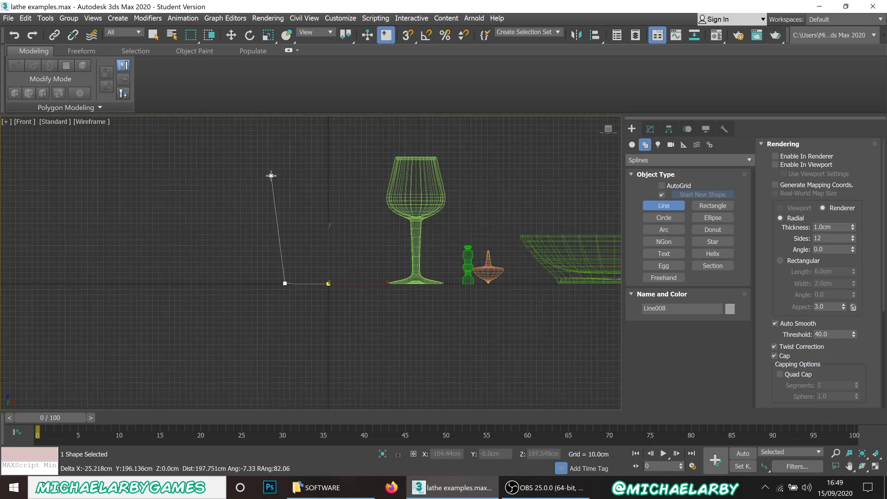
{"action": "scroll", "coordinate": [271, 176], "scroll_direction": "up", "scroll_amount": 2}
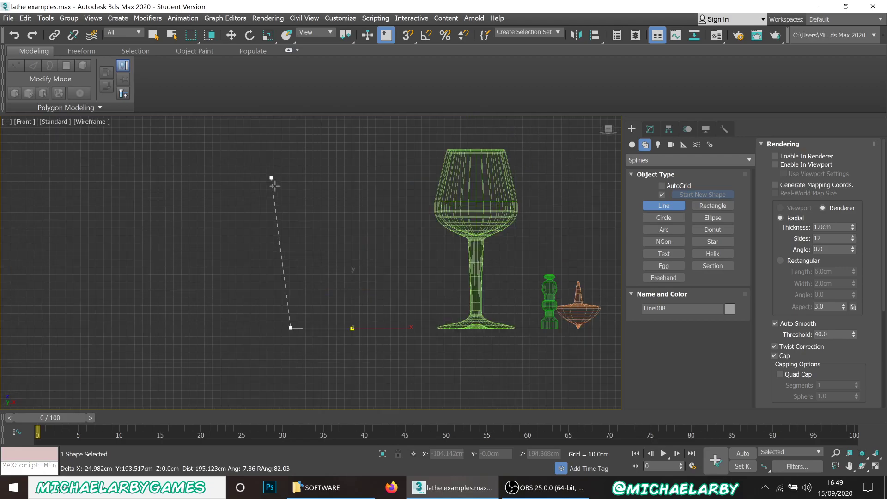
{"action": "left_click", "coordinate": [283, 210]}
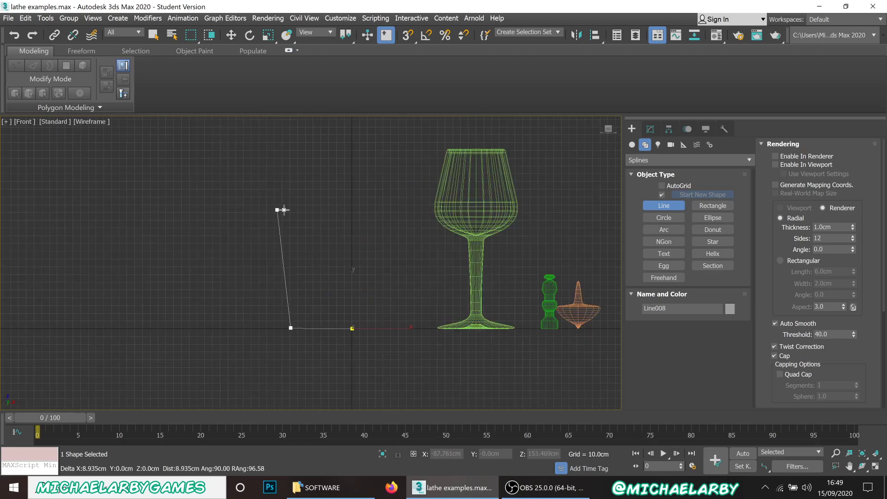
Draw the profile's inner wall and inner base about 10 cm above the outer base, and close the spline at its first vertex.
{"action": "scroll", "coordinate": [297, 318], "scroll_direction": "up", "scroll_amount": 2}
{"action": "left_click", "coordinate": [296, 322]}
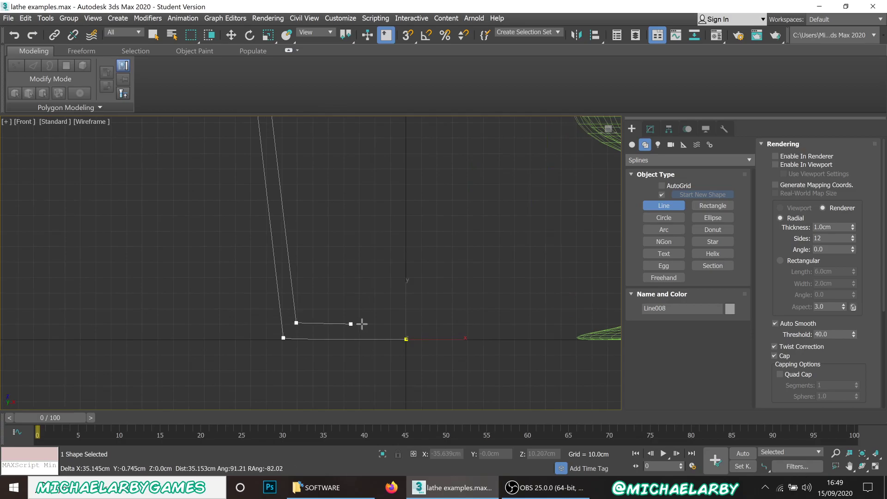
{"action": "left_click", "coordinate": [407, 324]}
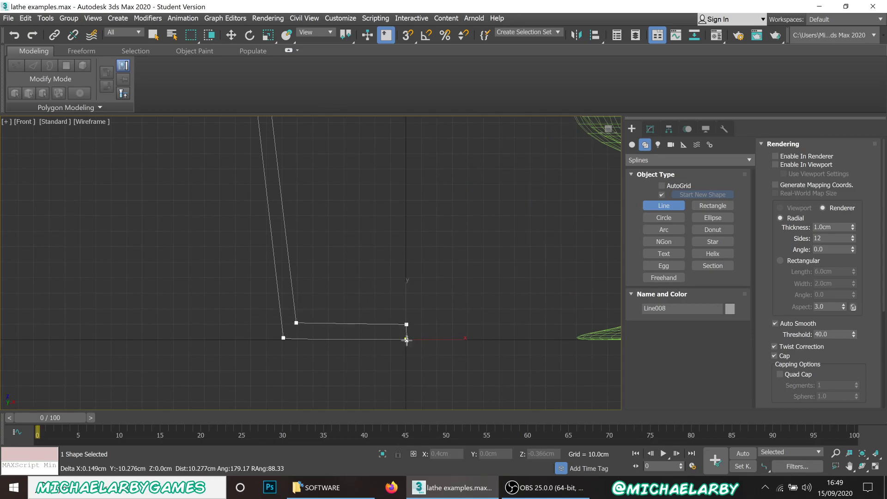
{"action": "scroll", "coordinate": [402, 344], "scroll_direction": "up", "scroll_amount": 4}
{"action": "scroll", "coordinate": [403, 344], "scroll_direction": "up", "scroll_amount": 5}
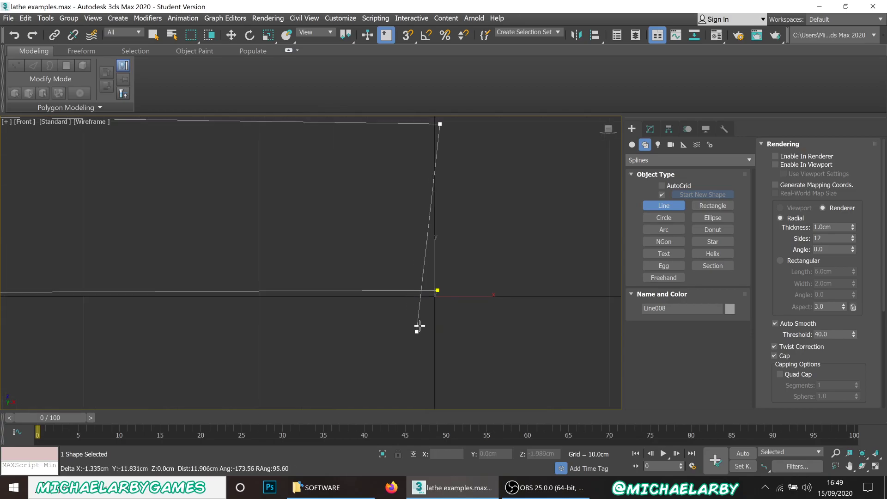
{"action": "left_click", "coordinate": [437, 290]}
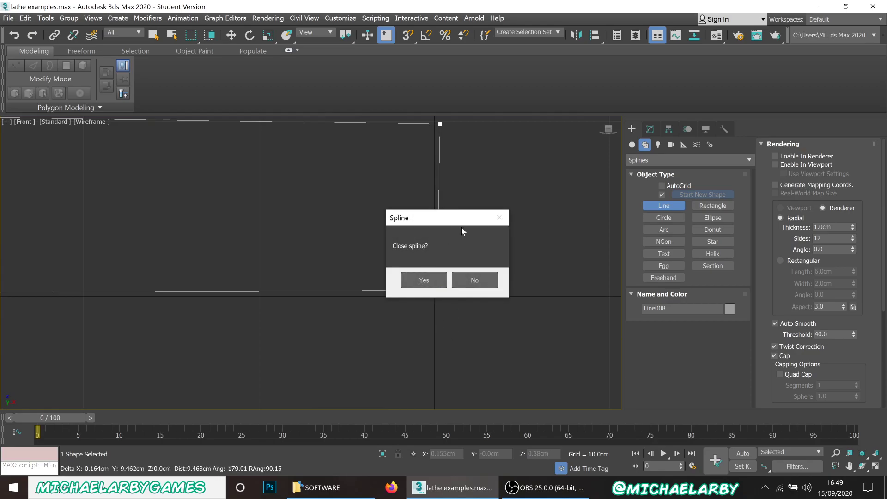
{"action": "left_click", "coordinate": [423, 280]}
{"action": "scroll", "coordinate": [370, 278], "scroll_direction": "down", "scroll_amount": 5}
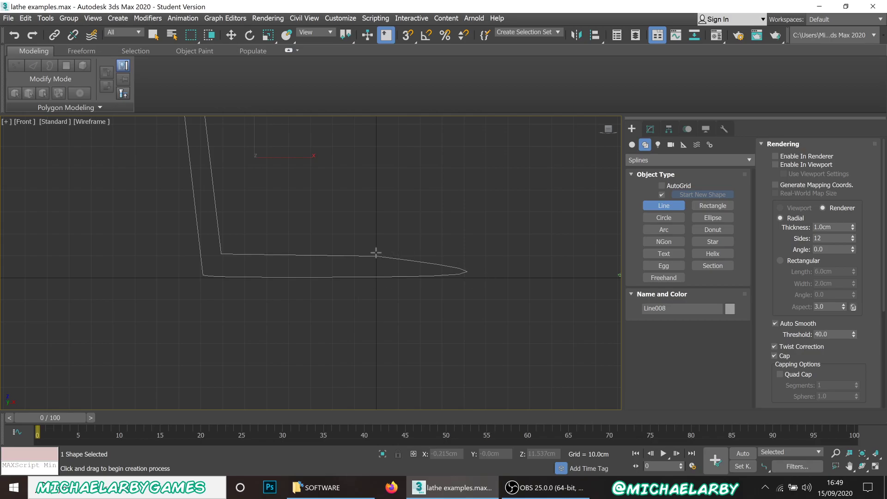
{"action": "scroll", "coordinate": [374, 264], "scroll_direction": "down", "scroll_amount": 8}
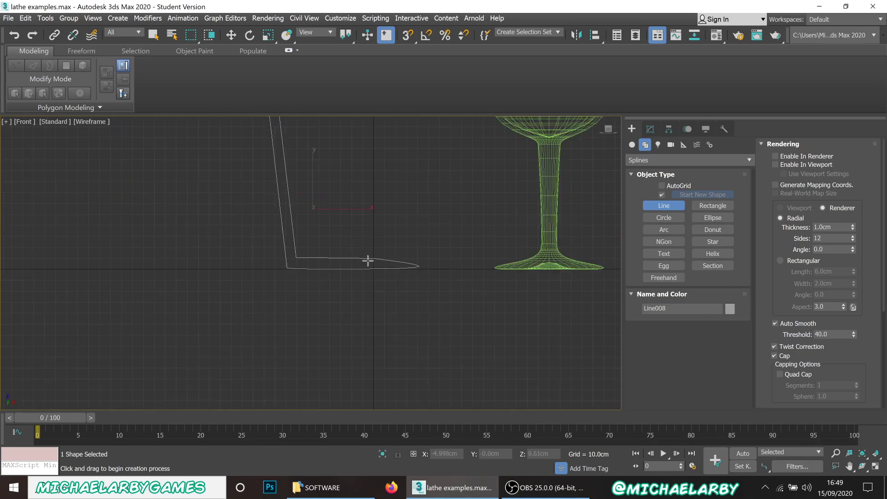
{"action": "scroll", "coordinate": [349, 224], "scroll_direction": "up", "scroll_amount": 4}
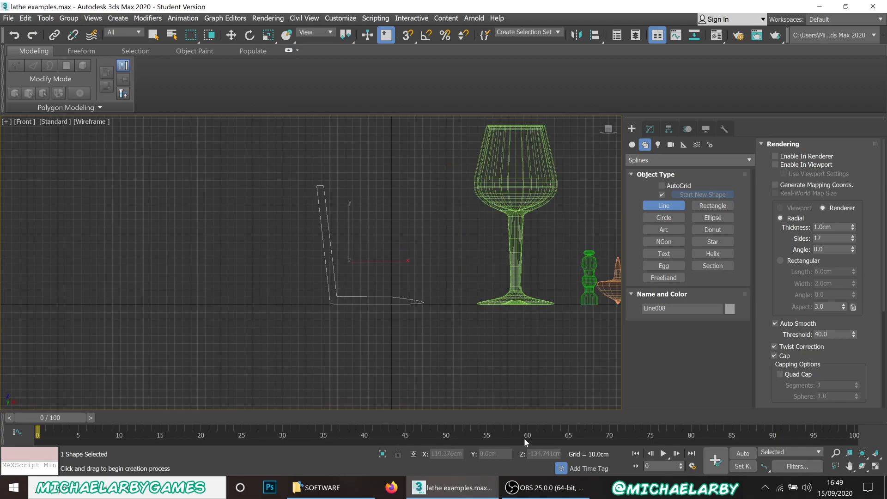
{"action": "scroll", "coordinate": [332, 254], "scroll_direction": "up", "scroll_amount": 2}
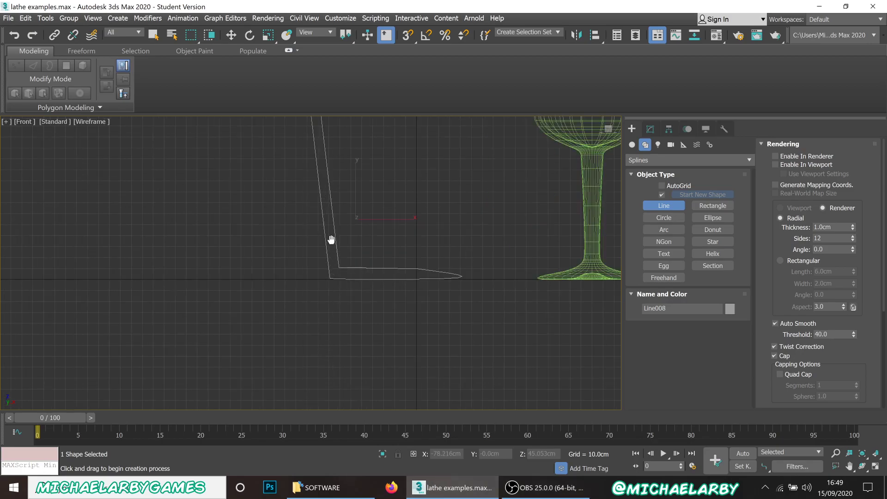
Exit the Line tool and convert the closed cup profile to an Editable Spline.
{"action": "scroll", "coordinate": [329, 263], "scroll_direction": "up", "scroll_amount": 1}
{"action": "scroll", "coordinate": [345, 275], "scroll_direction": "up", "scroll_amount": 1}
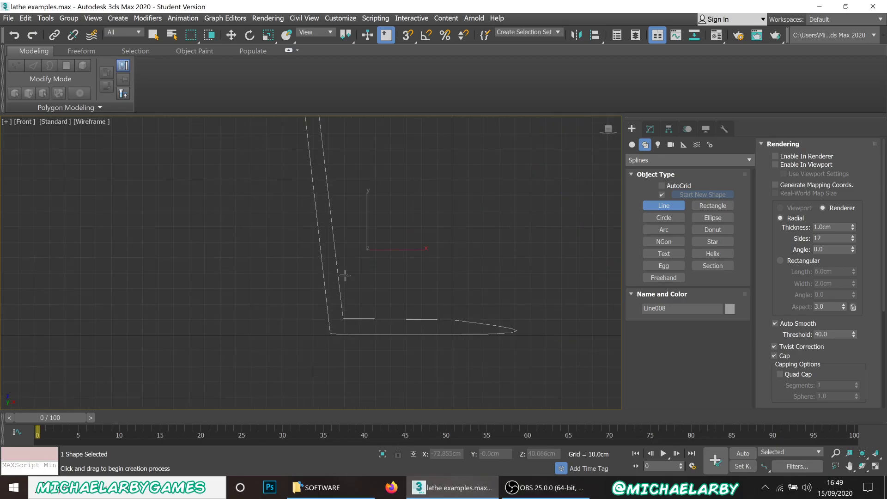
{"action": "right_click", "coordinate": [412, 320]}
{"action": "right_click", "coordinate": [412, 318]}
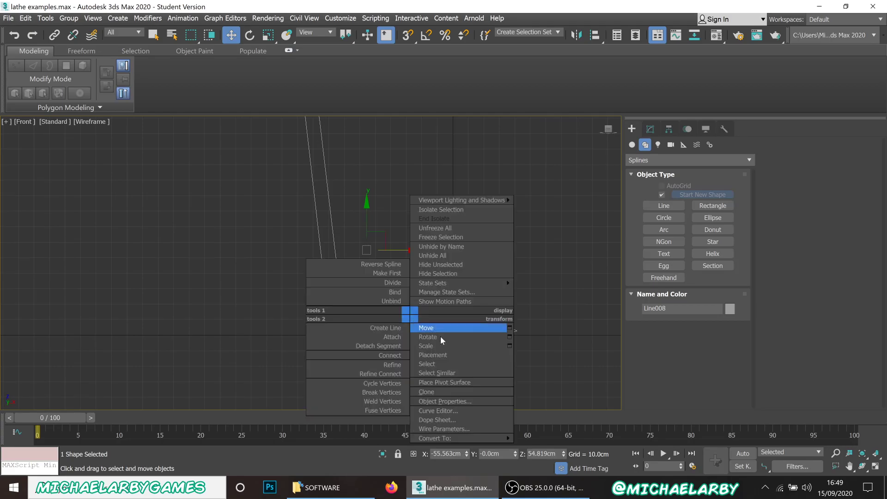
{"action": "mouse_move", "coordinate": [477, 443]}
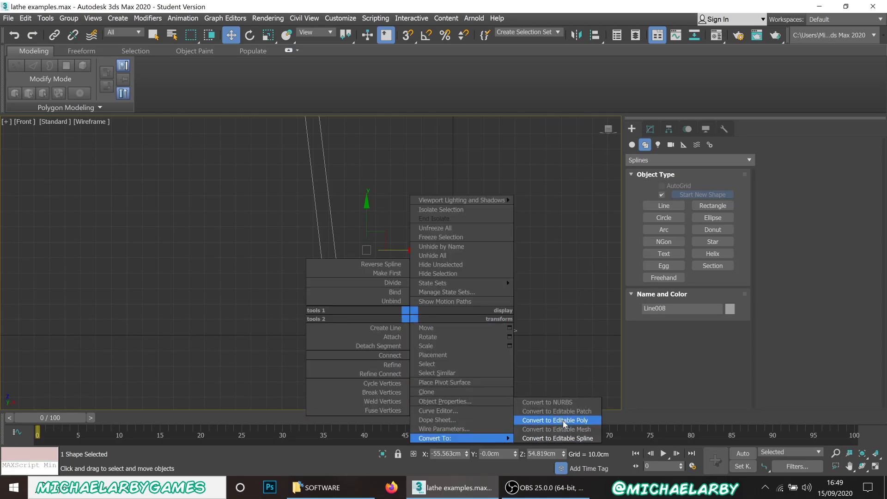
{"action": "left_click", "coordinate": [563, 438]}
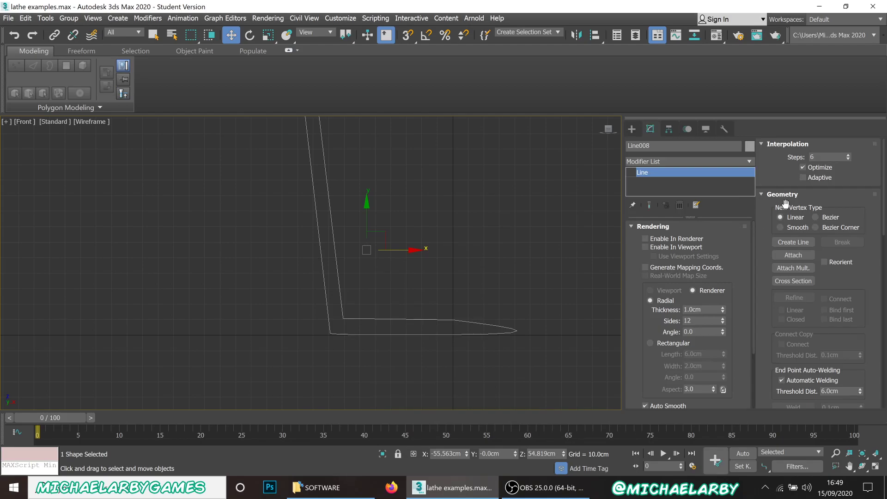
Collapse the Rendering settings and repeat the profile's conversion to an Editable Spline.
{"action": "scroll", "coordinate": [782, 225], "scroll_direction": "down", "scroll_amount": 3}
{"action": "scroll", "coordinate": [782, 225], "scroll_direction": "up", "scroll_amount": 3}
{"action": "scroll", "coordinate": [714, 276], "scroll_direction": "down", "scroll_amount": 5}
{"action": "scroll", "coordinate": [675, 267], "scroll_direction": "up", "scroll_amount": 5}
{"action": "left_click", "coordinate": [654, 227]}
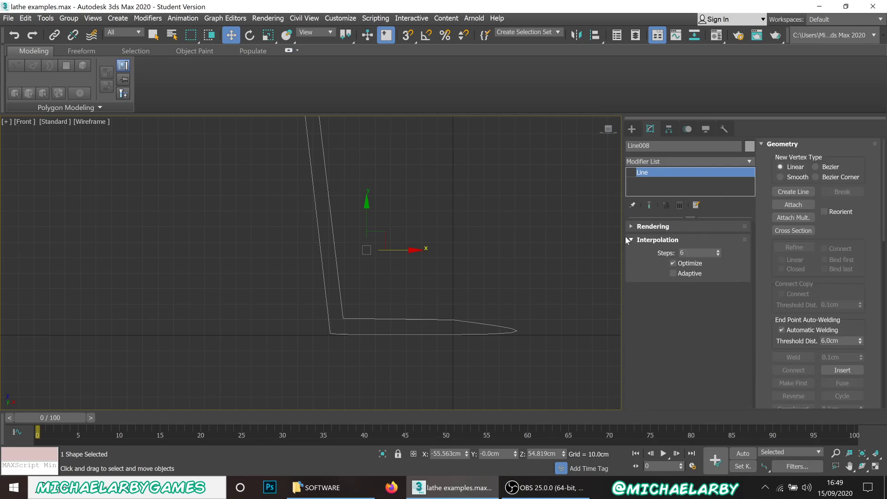
{"action": "right_click", "coordinate": [382, 318]}
{"action": "mouse_move", "coordinate": [433, 438]}
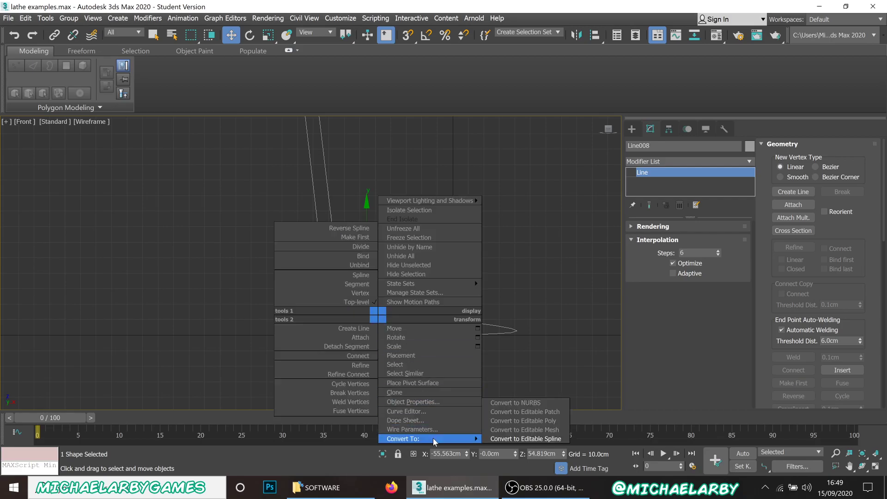
{"action": "left_click", "coordinate": [505, 438]}
Collapse the Interpolation and Geometry settings and enter Vertex sub-object editing on the profile.
{"action": "left_click", "coordinate": [678, 240]}
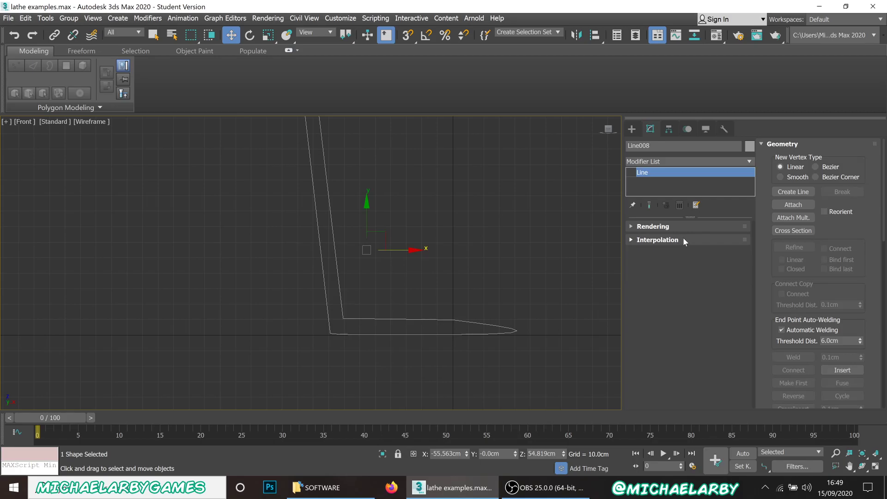
{"action": "left_click", "coordinate": [795, 144]}
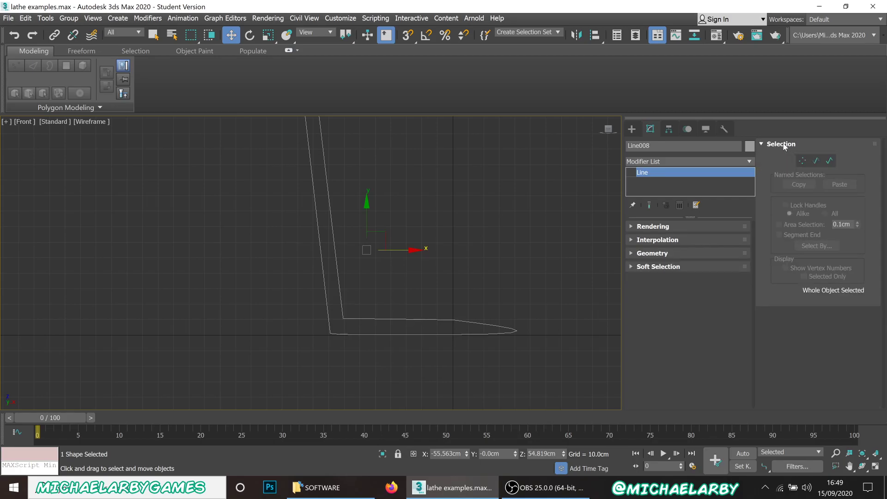
{"action": "left_click", "coordinate": [803, 160]}
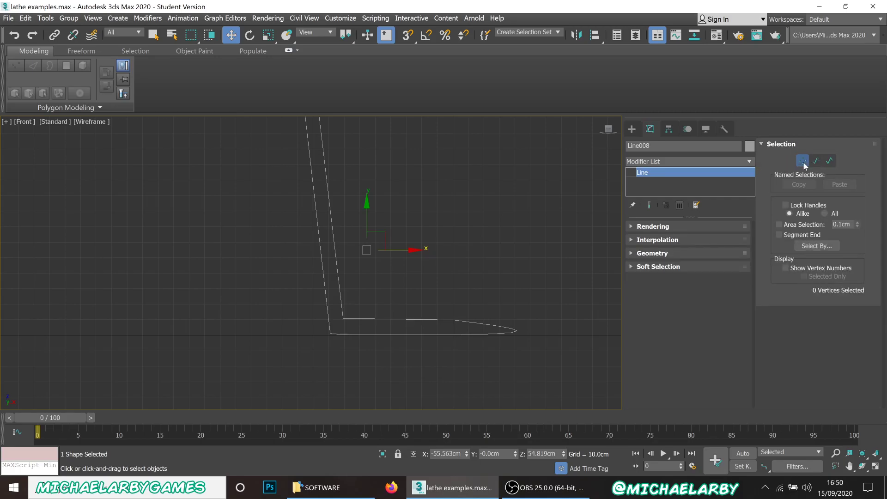
Examine the vertices and curvature along the cup profile's base, from the outer corner to the bulge past the center axis.
{"action": "scroll", "coordinate": [358, 269], "scroll_direction": "down", "scroll_amount": 4}
{"action": "scroll", "coordinate": [330, 225], "scroll_direction": "up", "scroll_amount": 6}
{"action": "scroll", "coordinate": [358, 256], "scroll_direction": "down", "scroll_amount": 3}
{"action": "scroll", "coordinate": [356, 356], "scroll_direction": "up", "scroll_amount": 6}
{"action": "scroll", "coordinate": [331, 291], "scroll_direction": "down", "scroll_amount": 4}
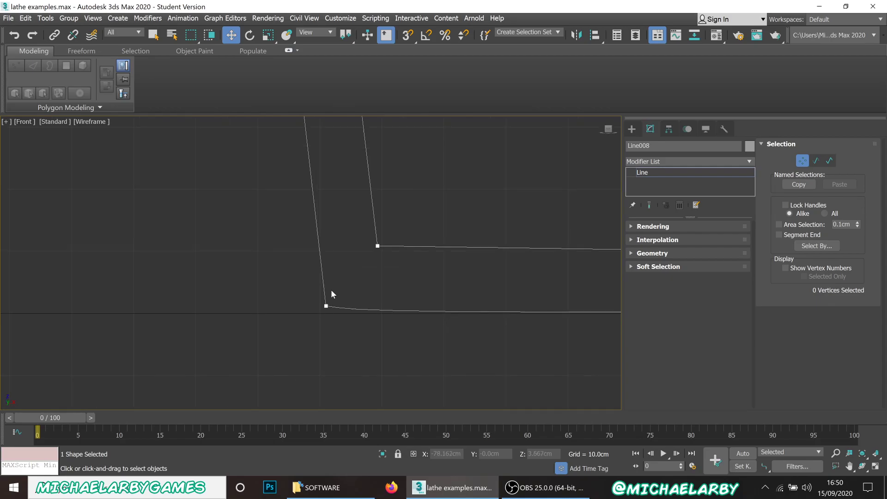
{"action": "scroll", "coordinate": [278, 274], "scroll_direction": "up", "scroll_amount": 2}
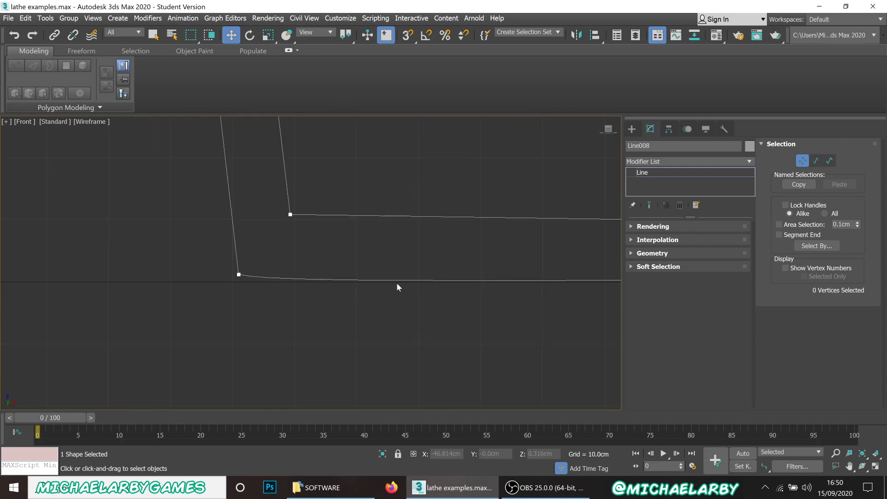
{"action": "scroll", "coordinate": [234, 329], "scroll_direction": "down", "scroll_amount": 3}
{"action": "scroll", "coordinate": [305, 310], "scroll_direction": "down", "scroll_amount": 3}
{"action": "scroll", "coordinate": [450, 312], "scroll_direction": "up", "scroll_amount": 3}
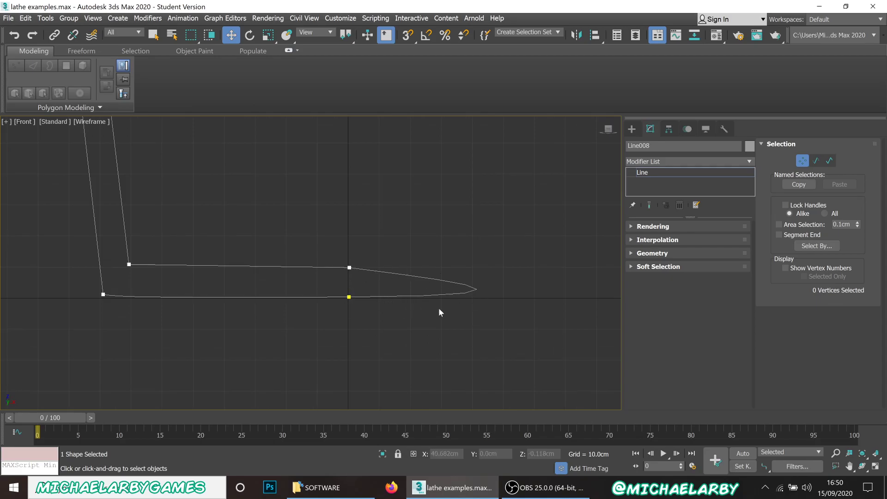
Select the inner base vertex on the center axis and change it to a Bezier Corner vertex.
{"action": "left_click", "coordinate": [349, 267]}
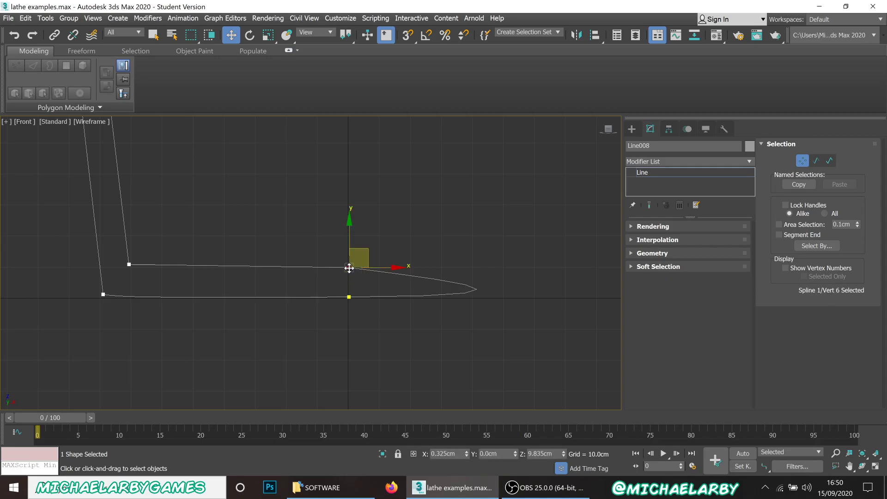
{"action": "scroll", "coordinate": [350, 273], "scroll_direction": "up", "scroll_amount": 1}
{"action": "scroll", "coordinate": [350, 272], "scroll_direction": "down", "scroll_amount": 1}
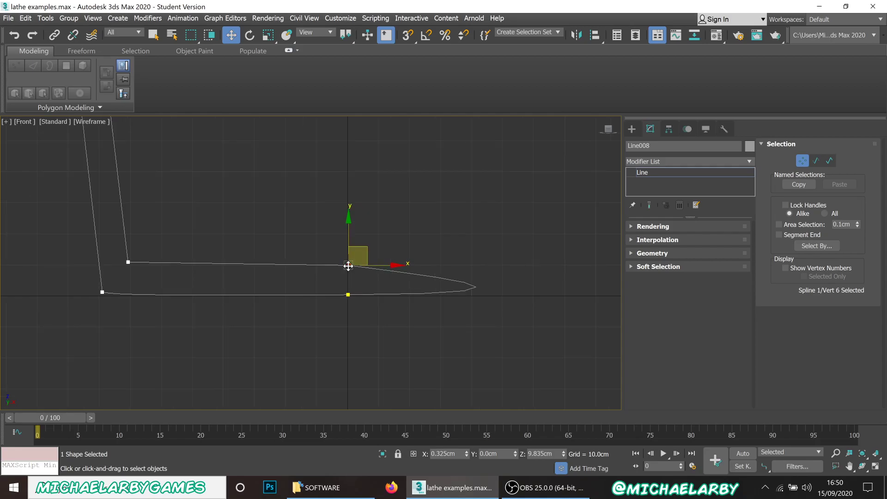
{"action": "scroll", "coordinate": [348, 270], "scroll_direction": "up", "scroll_amount": 1}
{"action": "right_click", "coordinate": [346, 266]}
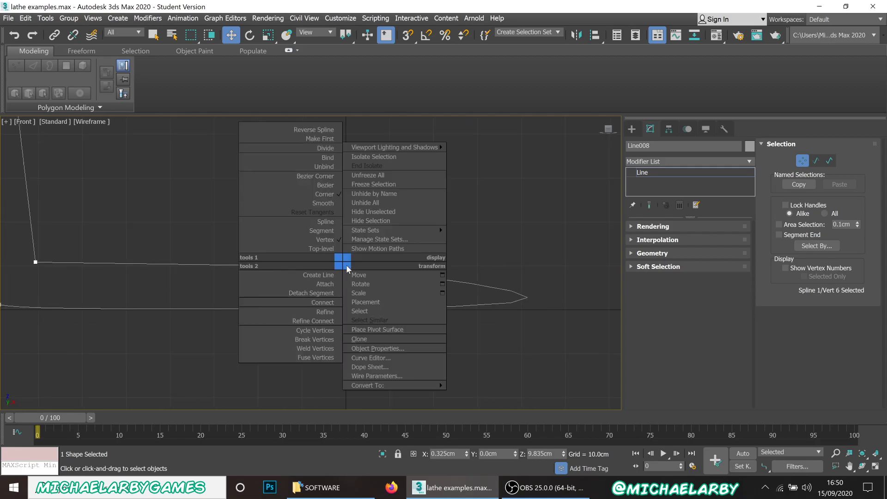
{"action": "left_click", "coordinate": [323, 184]}
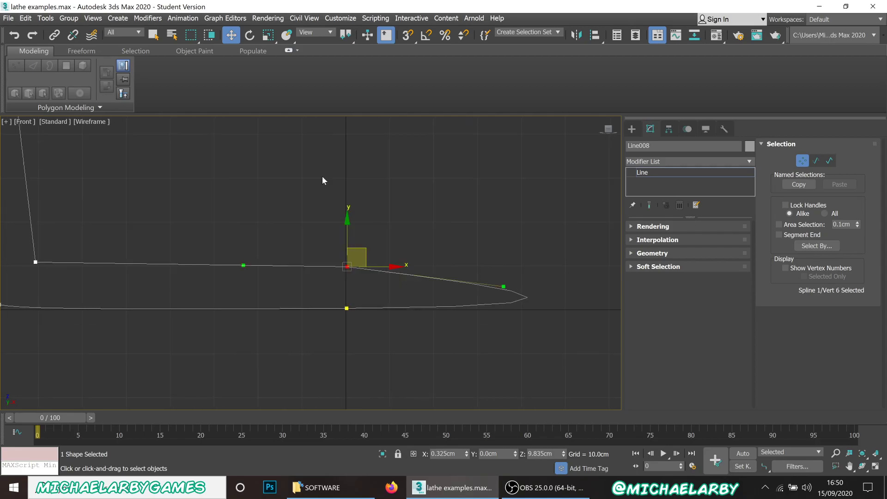
Align the inner base vertex's outward handle with the straight inner base and point its other handle straight down along the center axis.
{"action": "scroll", "coordinate": [320, 208], "scroll_direction": "down", "scroll_amount": 1}
{"action": "scroll", "coordinate": [328, 251], "scroll_direction": "up", "scroll_amount": 1}
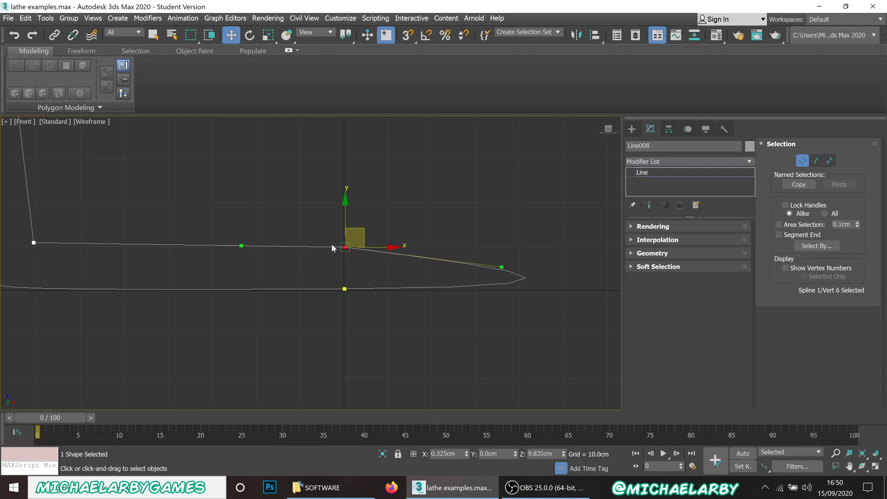
{"action": "left_click_drag", "start_coordinate": [241, 245], "coordinate": [260, 276]}
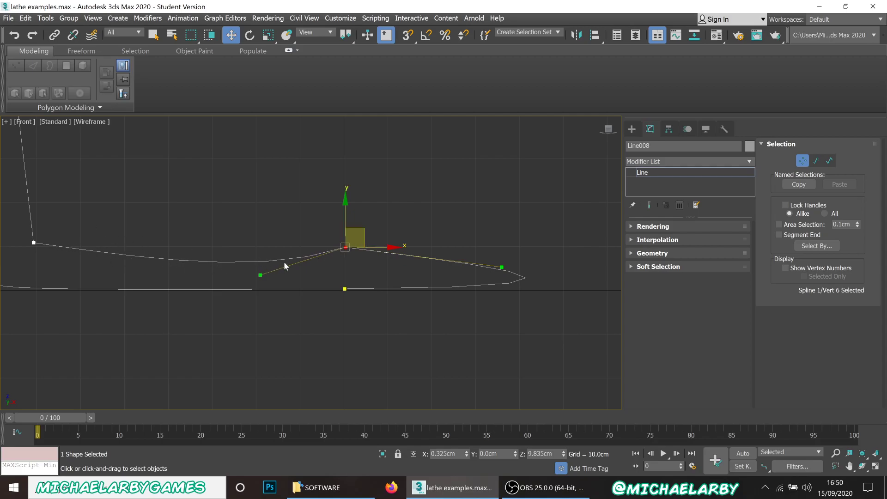
{"action": "left_click_drag", "start_coordinate": [262, 275], "coordinate": [253, 245]}
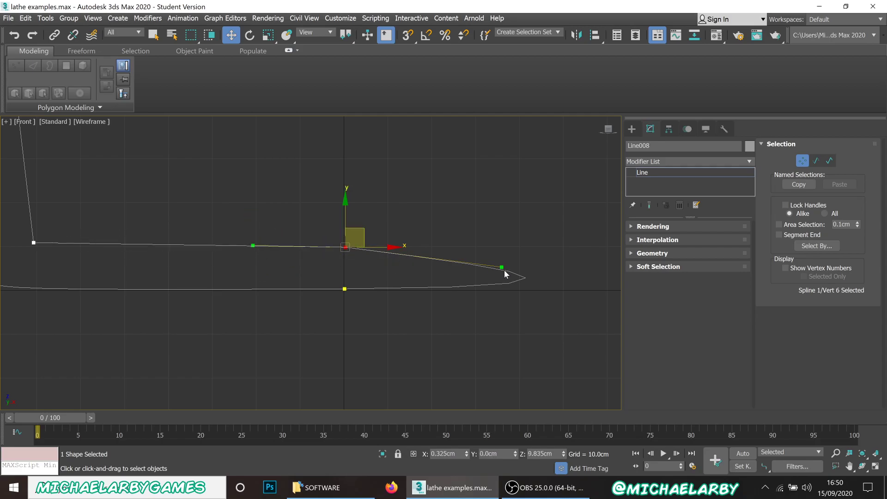
{"action": "left_click_drag", "start_coordinate": [502, 267], "coordinate": [470, 241]}
{"action": "left_click", "coordinate": [342, 245]}
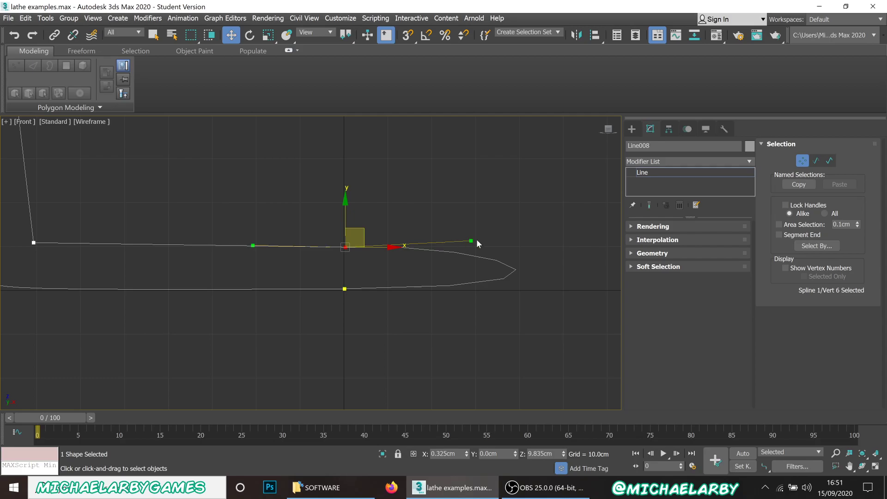
{"action": "left_click_drag", "start_coordinate": [468, 242], "coordinate": [345, 280]}
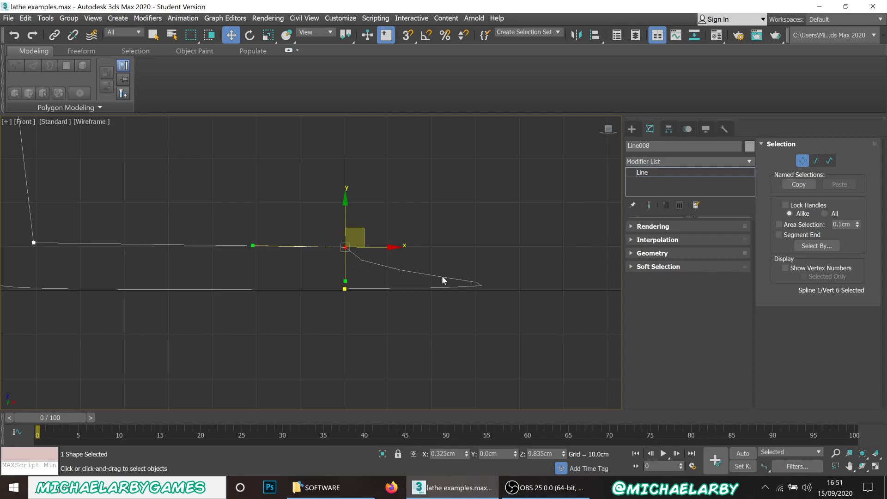
Select the first vertex at the origin, shorten its Bezier handles, and turn them vertical along the center axis.
{"action": "left_click", "coordinate": [344, 290]}
{"action": "scroll", "coordinate": [344, 290], "scroll_direction": "down", "scroll_amount": 3}
{"action": "scroll", "coordinate": [344, 290], "scroll_direction": "up", "scroll_amount": 2}
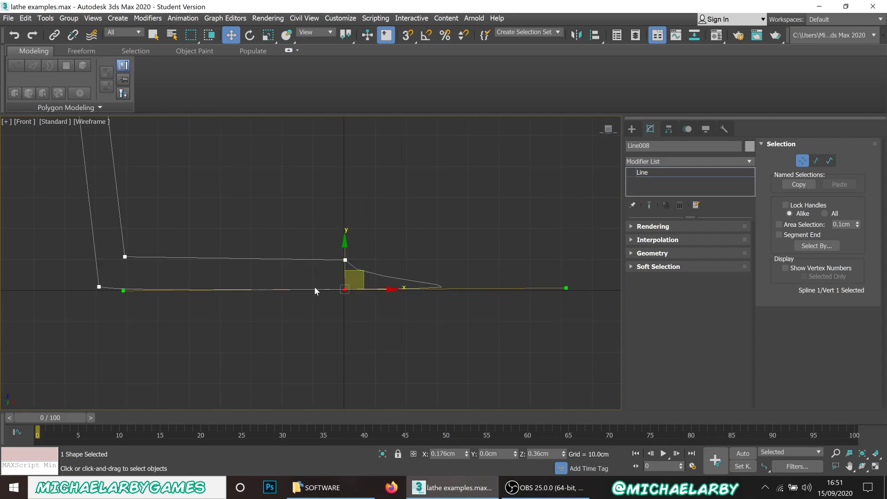
{"action": "left_click_drag", "start_coordinate": [122, 290], "coordinate": [328, 289]}
{"action": "scroll", "coordinate": [351, 291], "scroll_direction": "up", "scroll_amount": 6}
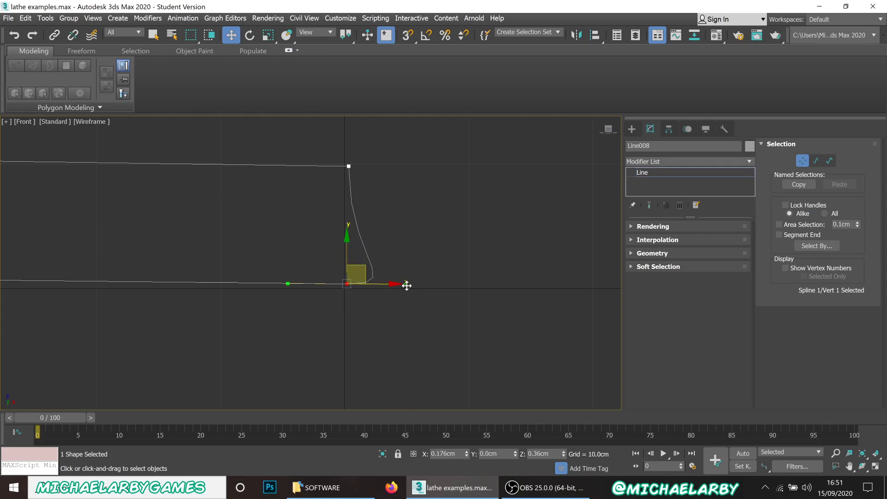
{"action": "left_click_drag", "start_coordinate": [406, 286], "coordinate": [351, 205]}
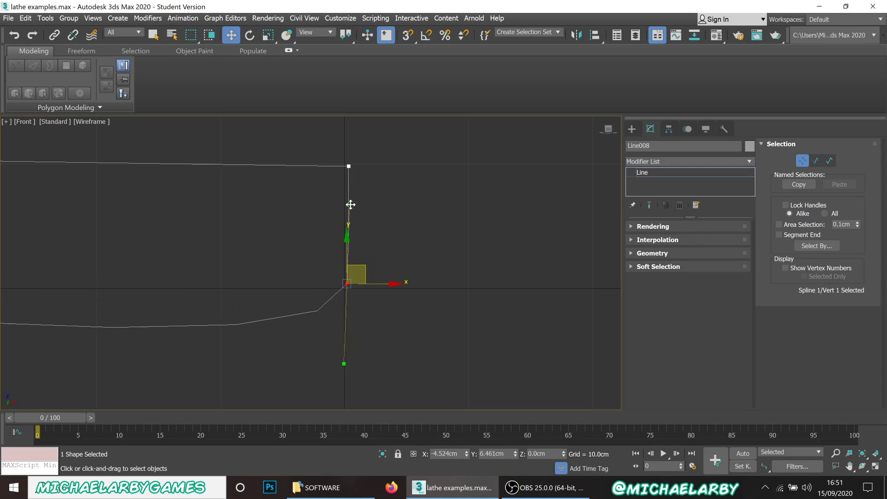
Try tilting the first vertex's linked Bezier handles diagonally to reshape both the outer base and the center edge.
{"action": "scroll", "coordinate": [406, 251], "scroll_direction": "down", "scroll_amount": 4}
{"action": "middle_click_drag", "start_coordinate": [264, 271], "coordinate": [298, 269]}
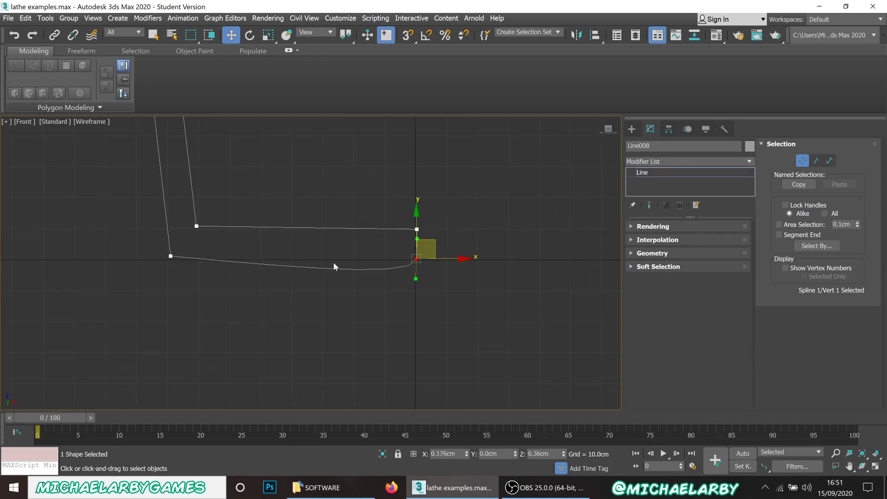
{"action": "scroll", "coordinate": [422, 291], "scroll_direction": "up", "scroll_amount": 5}
{"action": "scroll", "coordinate": [408, 260], "scroll_direction": "down", "scroll_amount": 2}
{"action": "left_click_drag", "start_coordinate": [398, 242], "coordinate": [349, 217]}
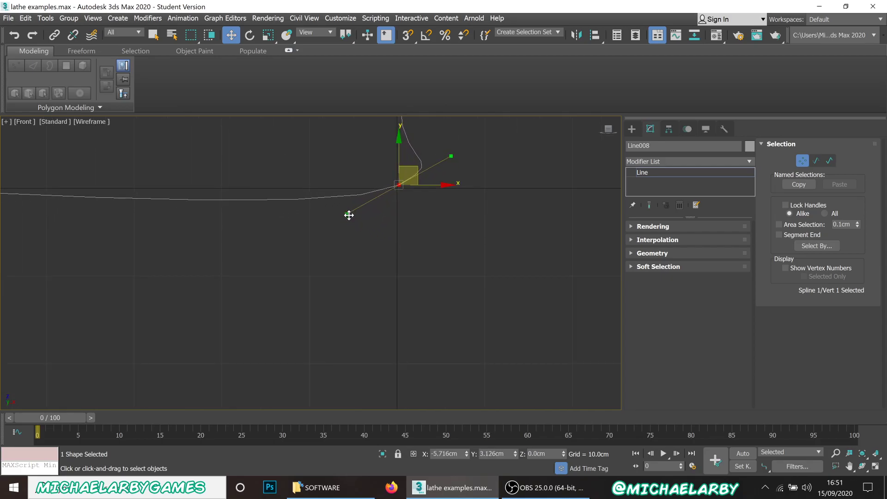
{"action": "scroll", "coordinate": [379, 239], "scroll_direction": "down", "scroll_amount": 2}
{"action": "scroll", "coordinate": [368, 198], "scroll_direction": "up", "scroll_amount": 2}
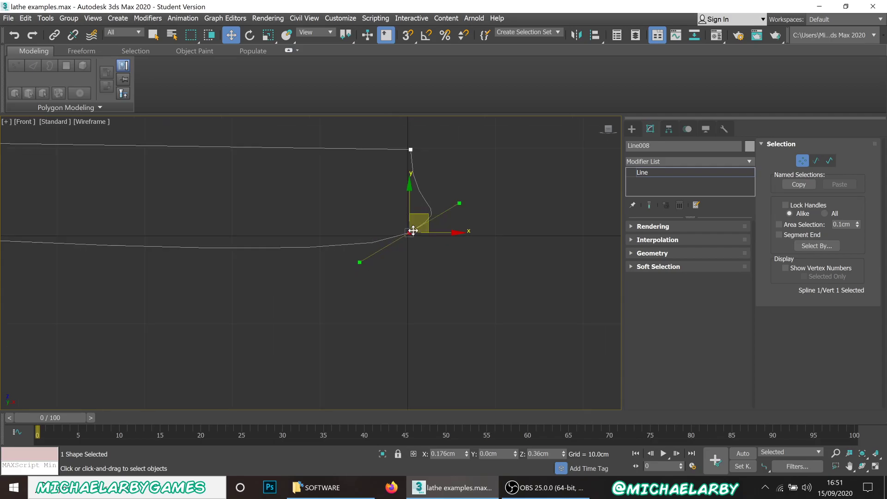
{"action": "right_click", "coordinate": [407, 230]}
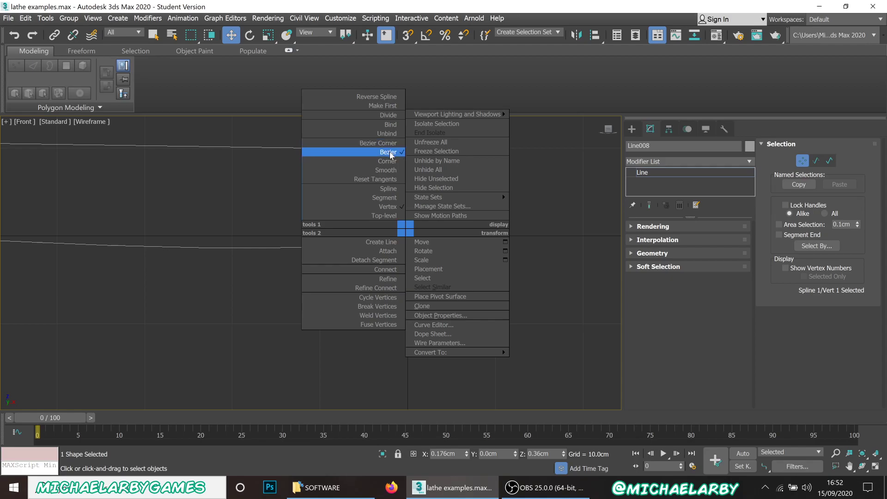
{"action": "mouse_move", "coordinate": [359, 262]}
{"action": "left_mouse_down"}
{"action": "mouse_move", "coordinate": [374, 269]}
{"action": "mouse_move", "coordinate": [364, 264]}
{"action": "left_mouse_up"}
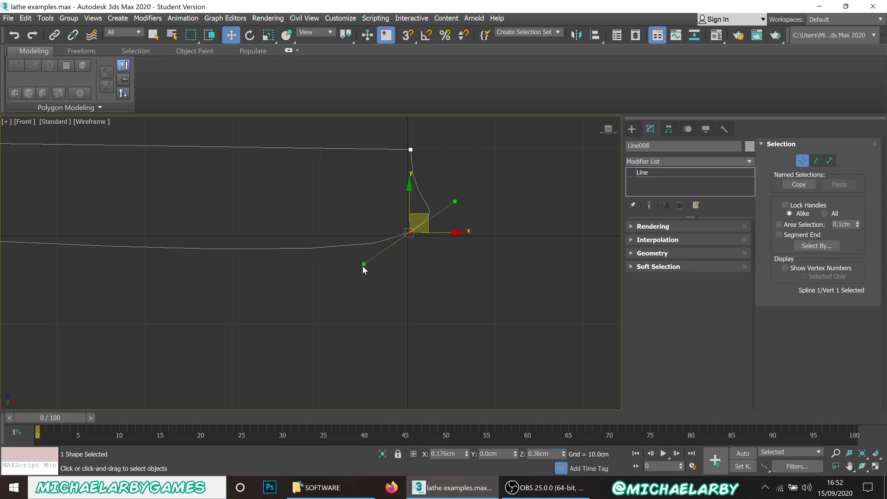
{"action": "mouse_move", "coordinate": [364, 264]}
{"action": "left_mouse_down"}
{"action": "mouse_move", "coordinate": [373, 273]}
{"action": "mouse_move", "coordinate": [353, 252]}
{"action": "mouse_move", "coordinate": [374, 267]}
{"action": "left_mouse_up"}
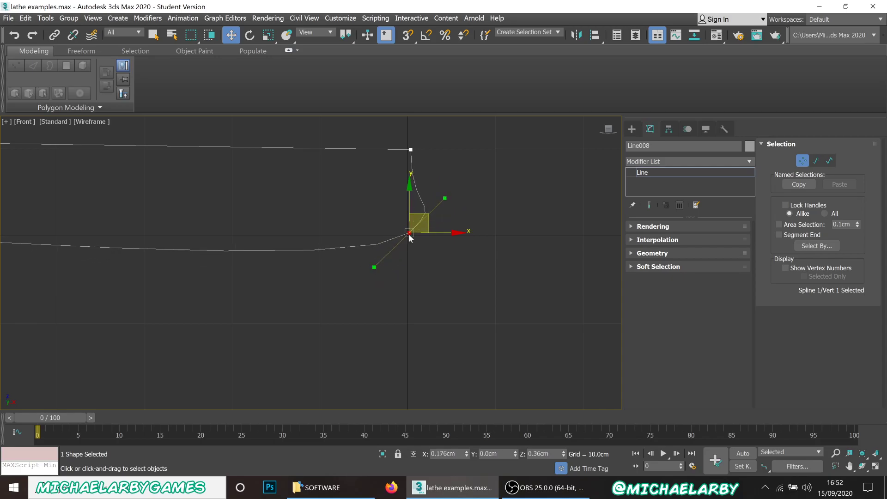
Change the first vertex to Bezier Corner, aiming one handle up the center axis and the other outward along the base.
{"action": "right_click", "coordinate": [408, 233]}
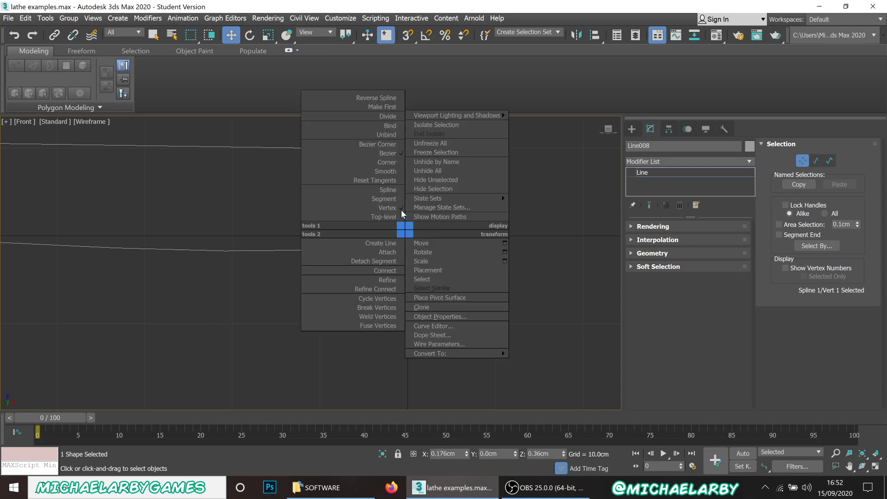
{"action": "left_click", "coordinate": [390, 146]}
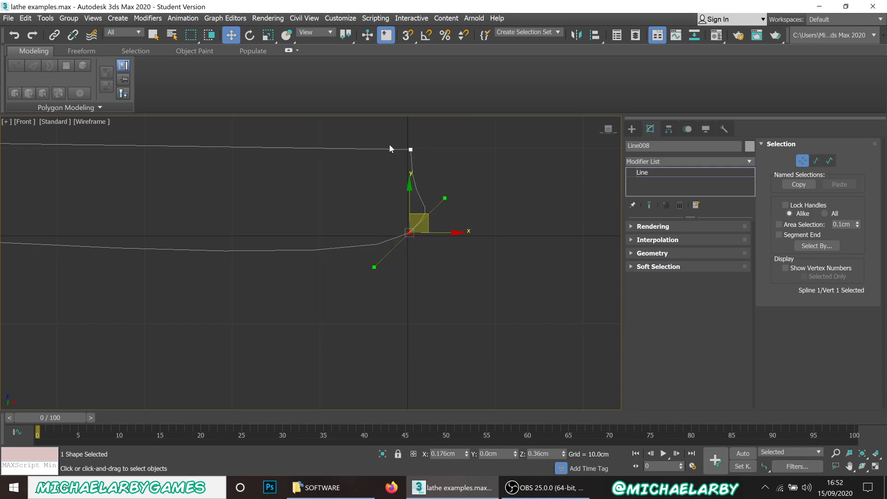
{"action": "left_click_drag", "start_coordinate": [444, 197], "coordinate": [411, 168]}
{"action": "left_click_drag", "start_coordinate": [372, 266], "coordinate": [301, 232]}
Move the outer base corner vertex down to the ground line at about X -80 cm, Z 0.2 cm.
{"action": "scroll", "coordinate": [418, 239], "scroll_direction": "down", "scroll_amount": 5}
{"action": "scroll", "coordinate": [249, 242], "scroll_direction": "up", "scroll_amount": 1}
{"action": "scroll", "coordinate": [298, 235], "scroll_direction": "up", "scroll_amount": 5}
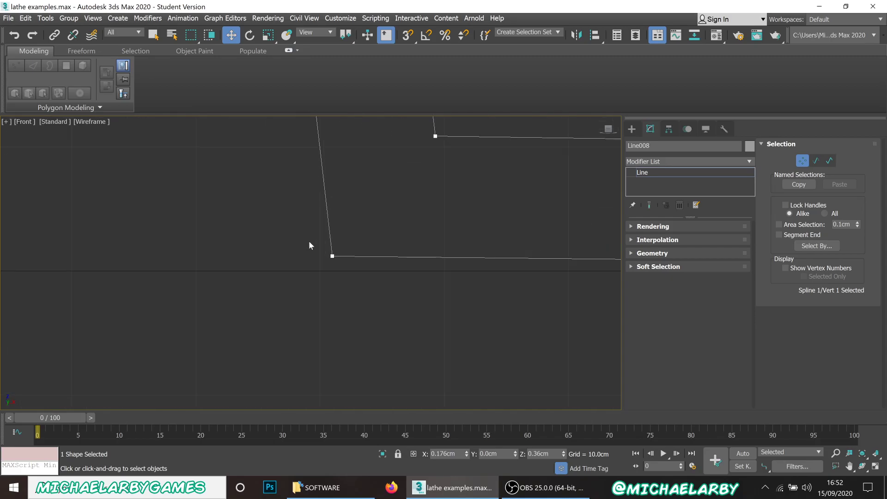
{"action": "left_click", "coordinate": [343, 263]}
{"action": "scroll", "coordinate": [300, 252], "scroll_direction": "down", "scroll_amount": 4}
{"action": "scroll", "coordinate": [301, 254], "scroll_direction": "down", "scroll_amount": 2}
{"action": "scroll", "coordinate": [324, 255], "scroll_direction": "up", "scroll_amount": 5}
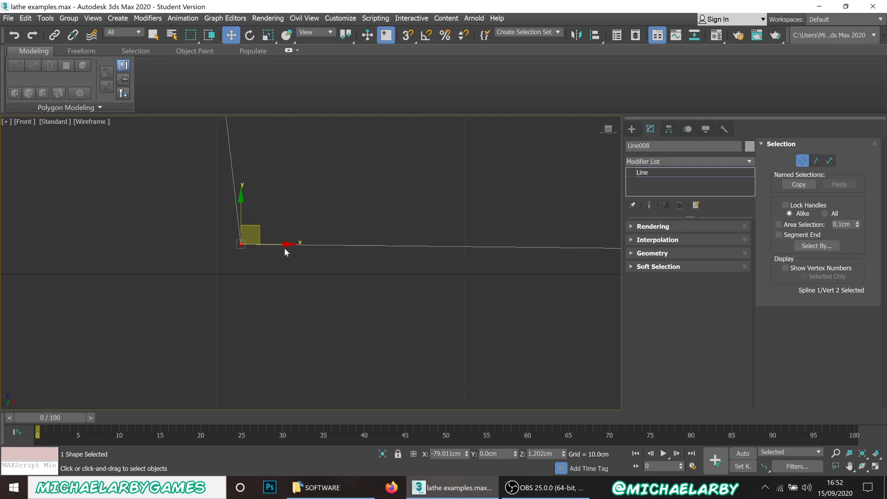
{"action": "left_click_drag", "start_coordinate": [242, 244], "coordinate": [216, 267]}
{"action": "scroll", "coordinate": [227, 312], "scroll_direction": "down", "scroll_amount": 4}
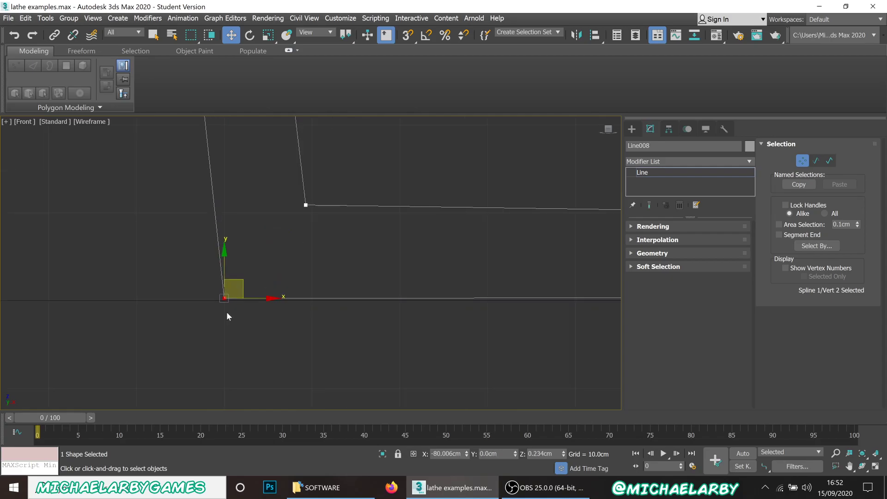
Move the cup profile's inner base corner vertex to about X -69.9 cm, Z 10.2 cm.
{"action": "left_click", "coordinate": [267, 258]}
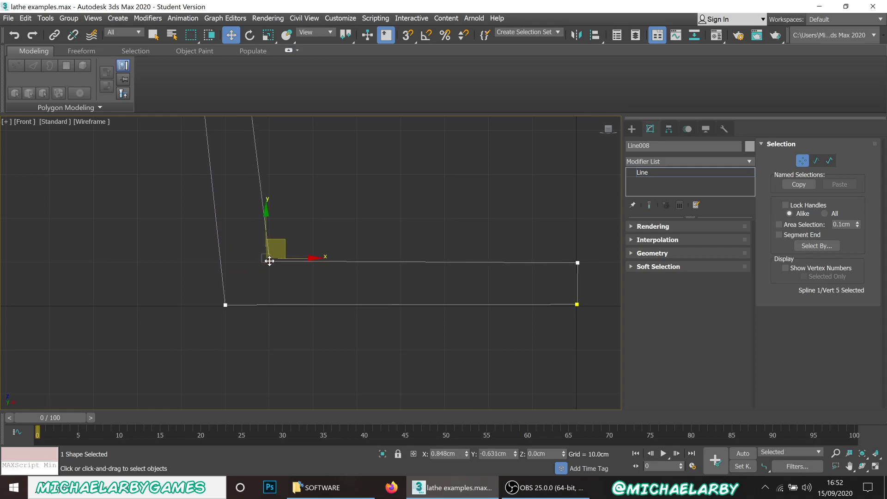
{"action": "scroll", "coordinate": [264, 322], "scroll_direction": "down", "scroll_amount": 5}
{"action": "scroll", "coordinate": [254, 246], "scroll_direction": "down", "scroll_amount": 2}
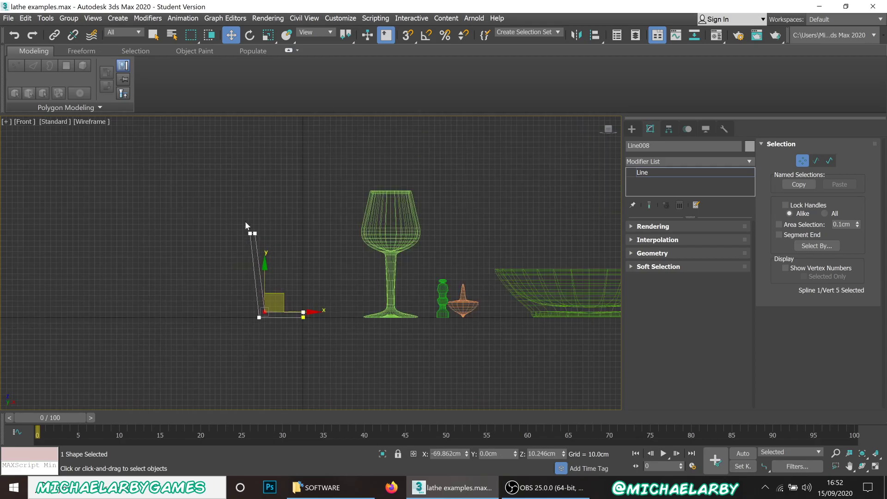
Change the profile's outer rim vertex to Bezier Corner and raise its inward handle to arch the rim edge.
{"action": "scroll", "coordinate": [247, 221], "scroll_direction": "up", "scroll_amount": 10}
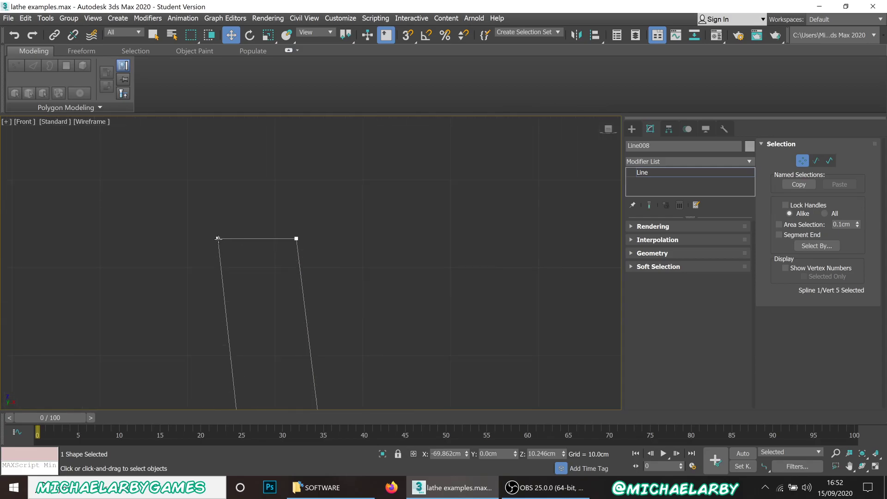
{"action": "left_click", "coordinate": [219, 238]}
{"action": "scroll", "coordinate": [251, 244], "scroll_direction": "down", "scroll_amount": 7}
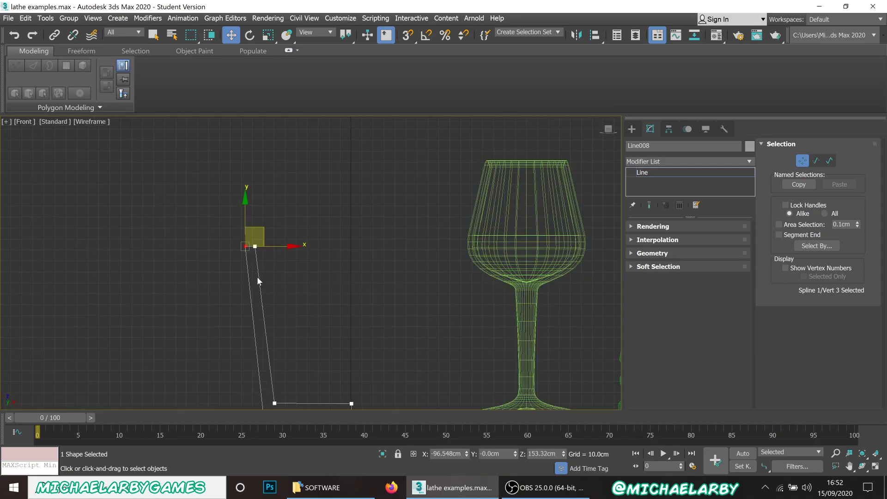
{"action": "scroll", "coordinate": [251, 267], "scroll_direction": "up", "scroll_amount": 8}
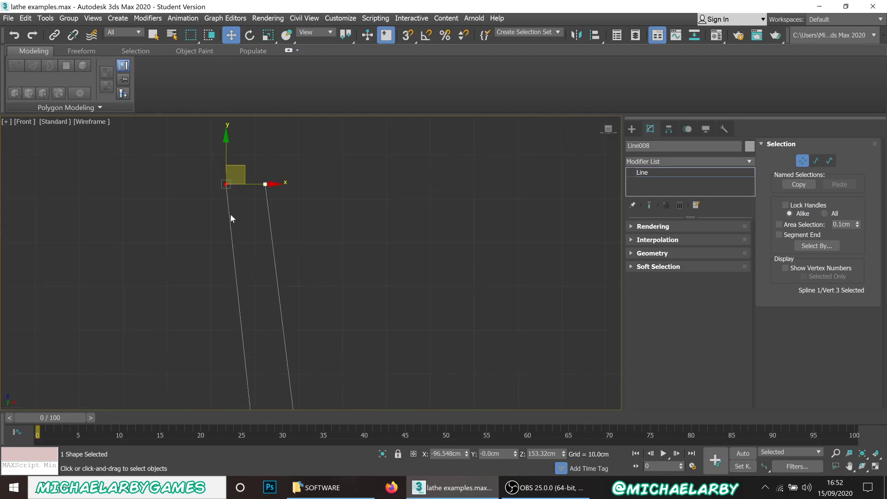
{"action": "scroll", "coordinate": [224, 169], "scroll_direction": "up", "scroll_amount": 4}
{"action": "right_click", "coordinate": [253, 244]}
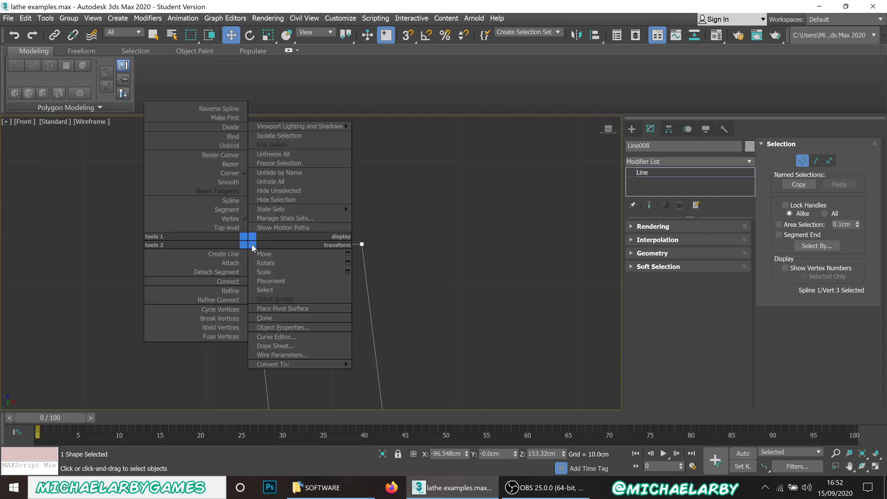
{"action": "left_click", "coordinate": [220, 155]}
{"action": "scroll", "coordinate": [261, 263], "scroll_direction": "up", "scroll_amount": 4}
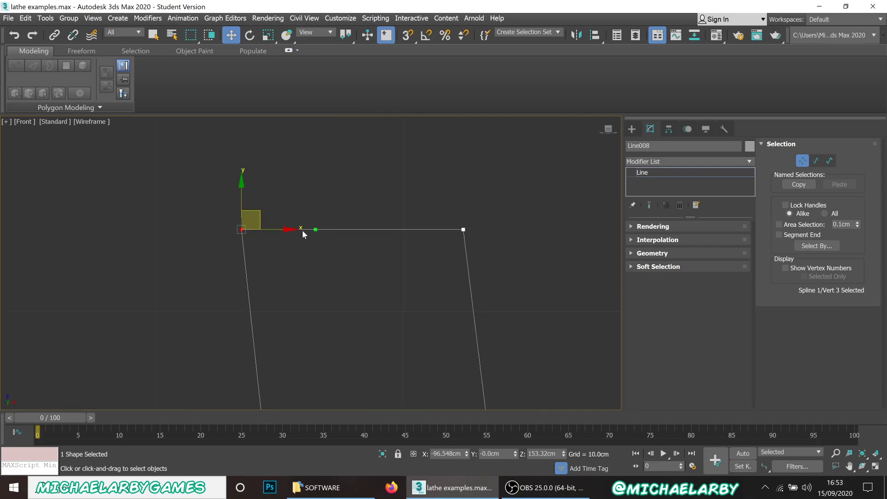
{"action": "left_click_drag", "start_coordinate": [316, 227], "coordinate": [296, 181]}
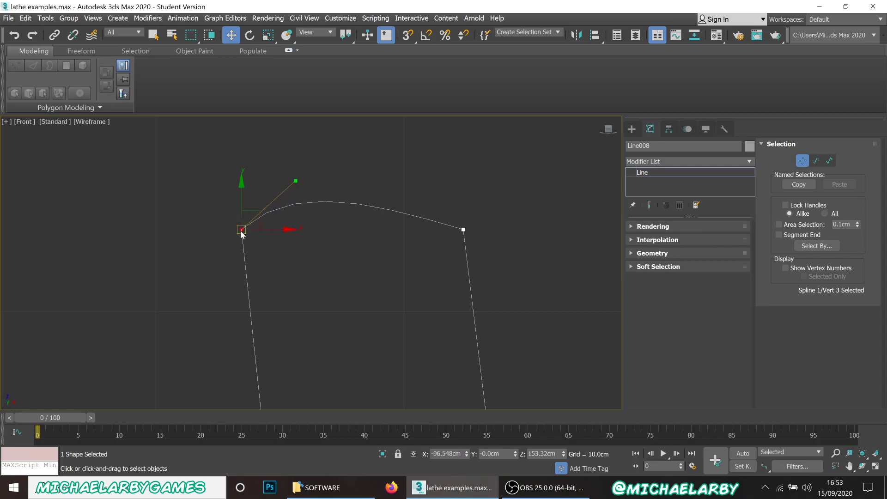
Try bulging the cup's outer wall by shortening the rim vertex's lower handle and pulling it outward.
{"action": "scroll", "coordinate": [209, 205], "scroll_direction": "down", "scroll_amount": 5}
{"action": "scroll", "coordinate": [209, 203], "scroll_direction": "down", "scroll_amount": 7}
{"action": "scroll", "coordinate": [212, 242], "scroll_direction": "up", "scroll_amount": 4}
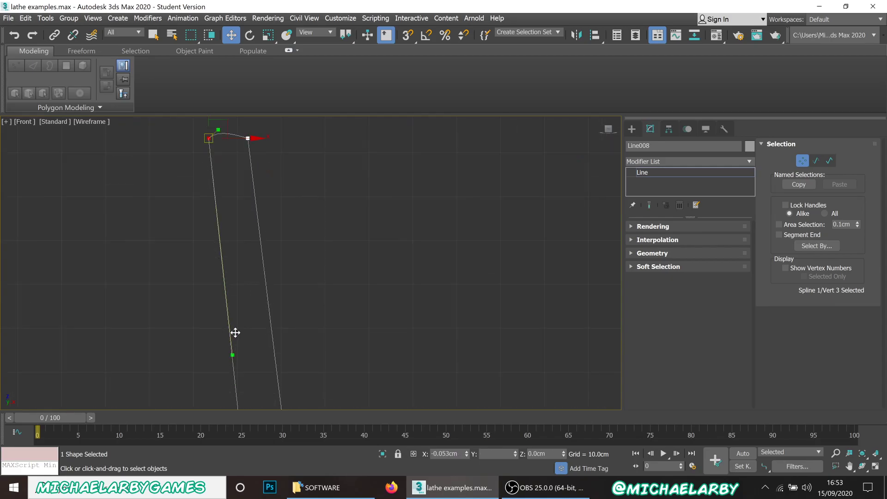
{"action": "left_click_drag", "start_coordinate": [208, 149], "coordinate": [201, 153]}
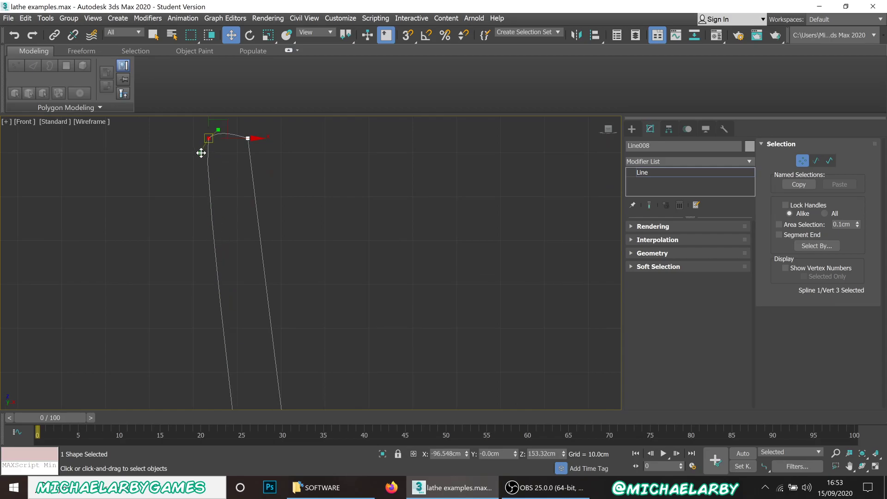
{"action": "scroll", "coordinate": [200, 150], "scroll_direction": "down", "scroll_amount": 4}
{"action": "scroll", "coordinate": [200, 150], "scroll_direction": "up", "scroll_amount": 4}
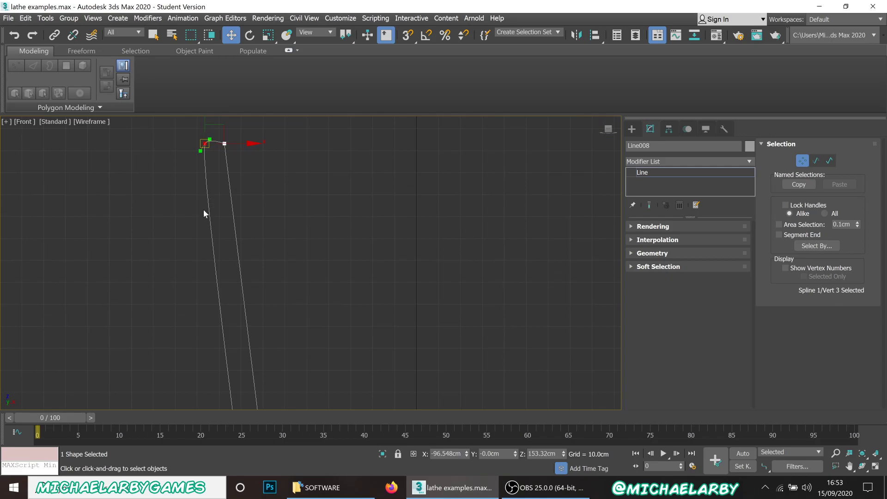
{"action": "left_click_drag", "start_coordinate": [200, 151], "coordinate": [190, 222]}
{"action": "scroll", "coordinate": [187, 215], "scroll_direction": "down", "scroll_amount": 4}
{"action": "scroll", "coordinate": [187, 213], "scroll_direction": "up", "scroll_amount": 2}
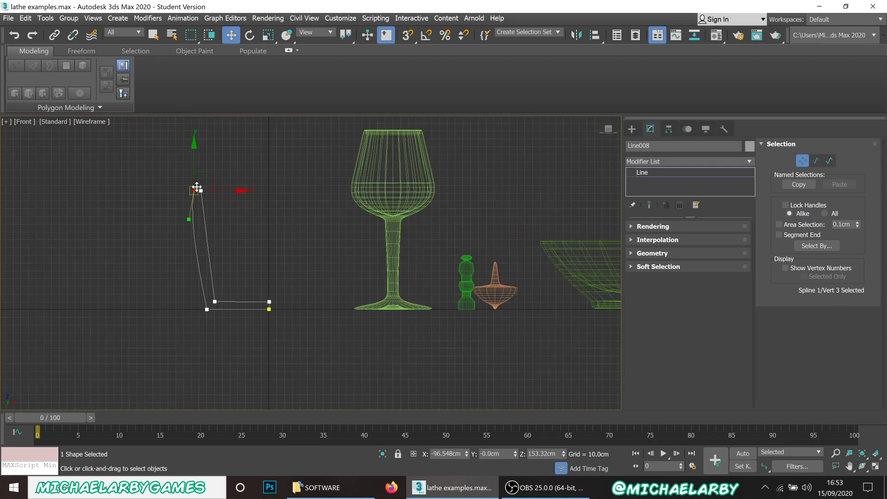
{"action": "scroll", "coordinate": [182, 193], "scroll_direction": "up", "scroll_amount": 10}
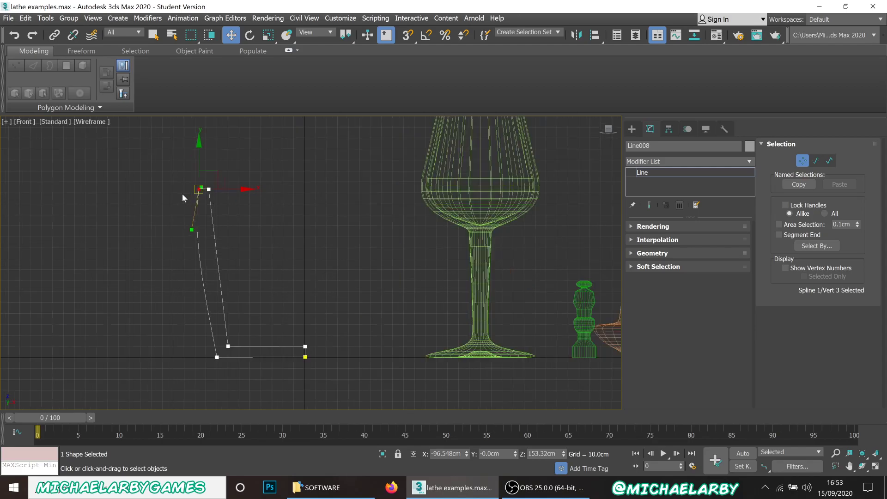
Adjust the outer rim vertex's handles to straighten the outer wall and round the lip more strongly, leaving no vertex selected.
{"action": "left_click_drag", "start_coordinate": [222, 352], "coordinate": [284, 320]}
{"action": "scroll", "coordinate": [266, 333], "scroll_direction": "down", "scroll_amount": 2}
{"action": "scroll", "coordinate": [273, 192], "scroll_direction": "up", "scroll_amount": 3}
{"action": "left_click_drag", "start_coordinate": [264, 274], "coordinate": [237, 196]}
{"action": "left_click", "coordinate": [349, 209]}
{"action": "scroll", "coordinate": [275, 168], "scroll_direction": "down", "scroll_amount": 4}
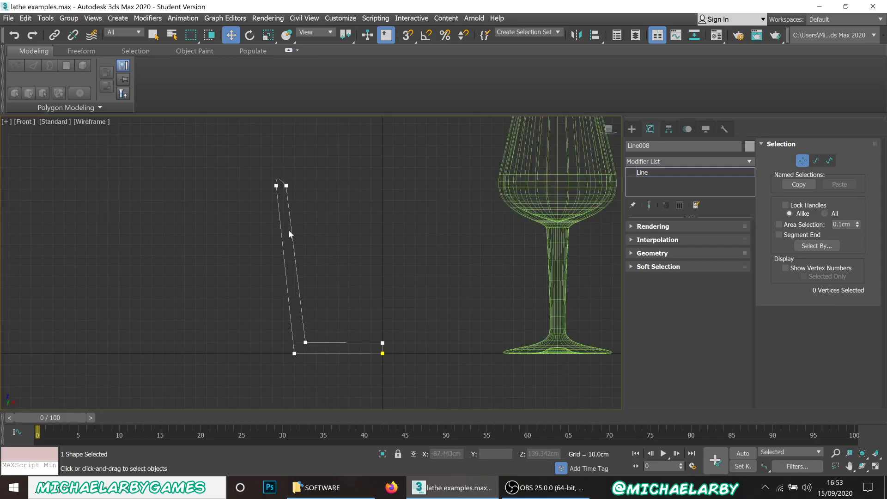
Leave vertex editing and return the cup profile to its top level.
{"action": "scroll", "coordinate": [307, 311], "scroll_direction": "down", "scroll_amount": 3}
{"action": "scroll", "coordinate": [331, 331], "scroll_direction": "up", "scroll_amount": 5}
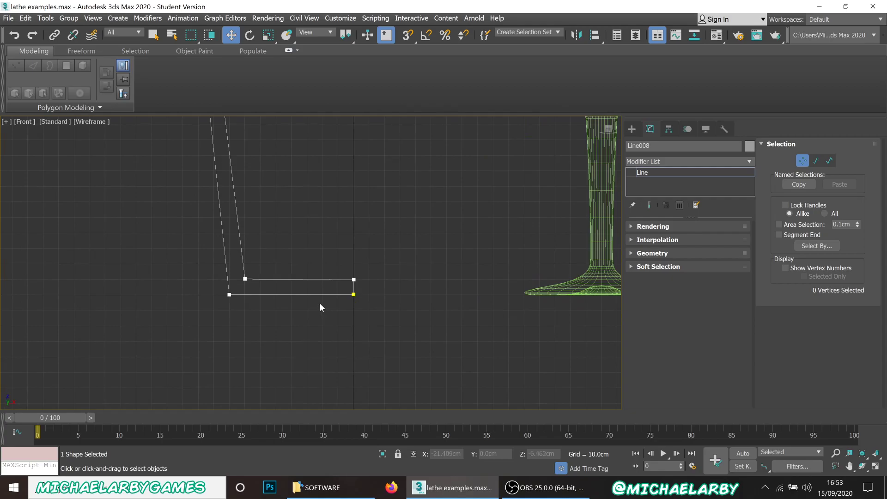
{"action": "scroll", "coordinate": [295, 283], "scroll_direction": "down", "scroll_amount": 3}
{"action": "scroll", "coordinate": [286, 286], "scroll_direction": "up", "scroll_amount": 2}
{"action": "middle_click_drag", "start_coordinate": [262, 252], "coordinate": [248, 309]}
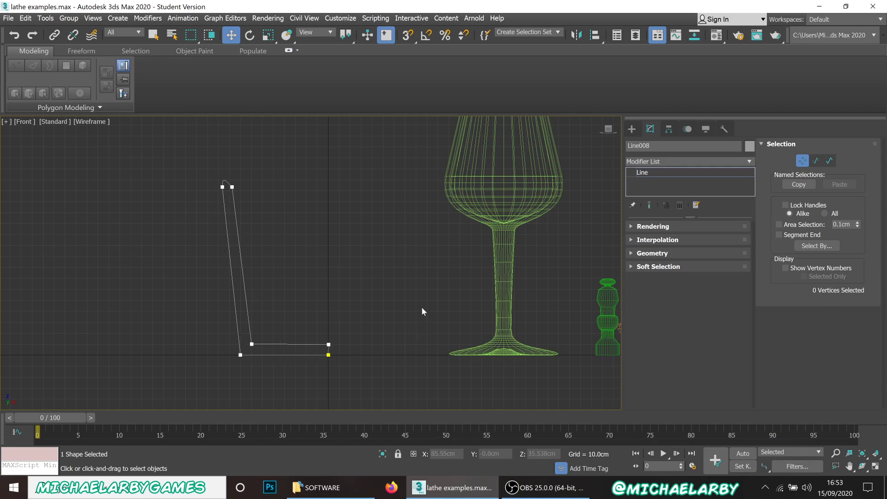
{"action": "right_click", "coordinate": [406, 264]}
{"action": "left_click", "coordinate": [386, 253]}
Examine the base Line profile beneath the wine glass's Lathe modifier, accepting the topology warning, and return to its Edit Poly level.
{"action": "left_click", "coordinate": [503, 218]}
{"action": "left_click", "coordinate": [492, 219]}
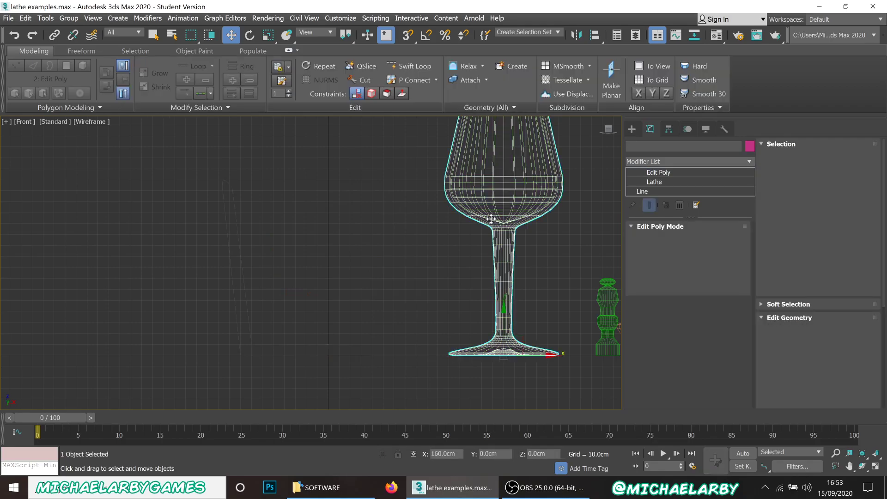
{"action": "left_click", "coordinate": [648, 191]}
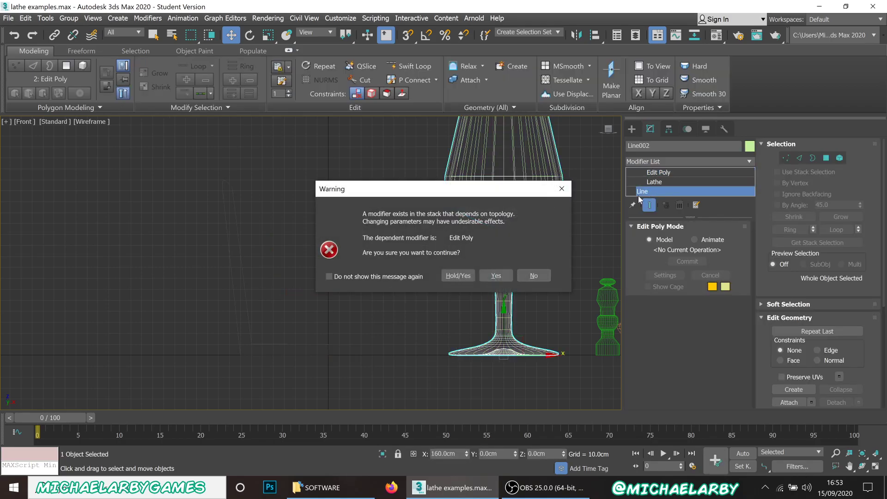
{"action": "left_click", "coordinate": [486, 275]}
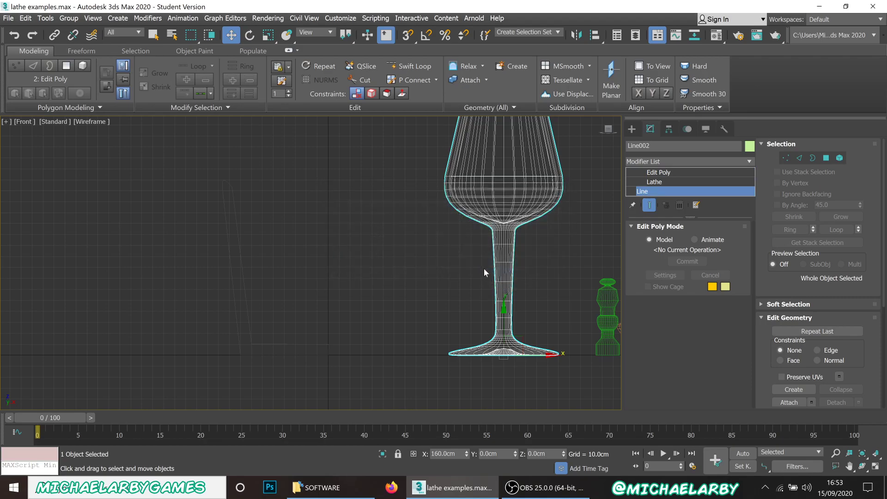
{"action": "left_click", "coordinate": [465, 355]}
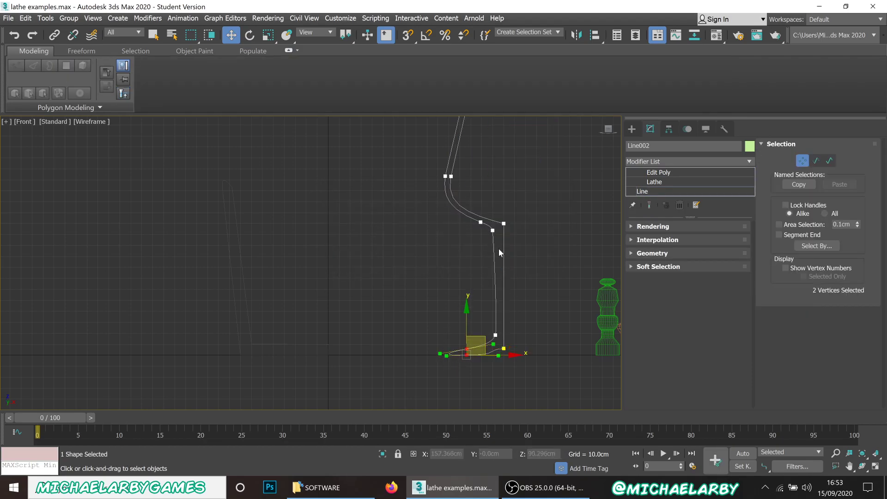
{"action": "scroll", "coordinate": [373, 381], "scroll_direction": "down", "scroll_amount": 2}
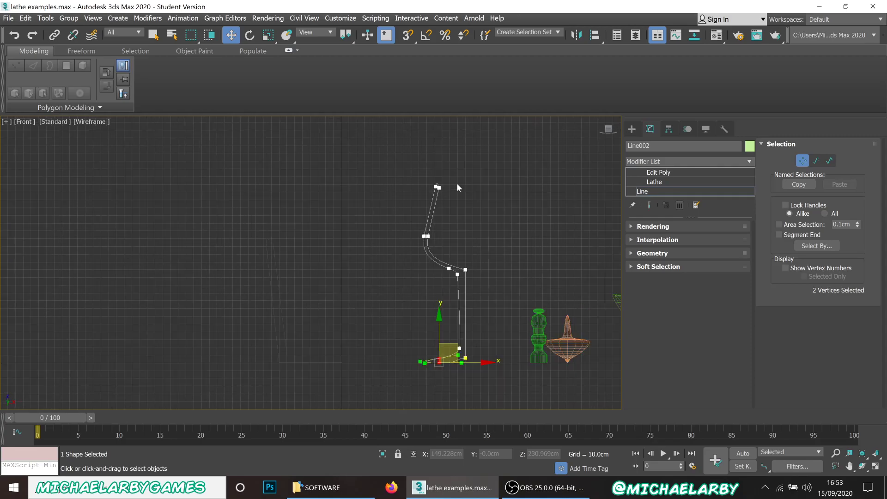
{"action": "left_click", "coordinate": [666, 172]}
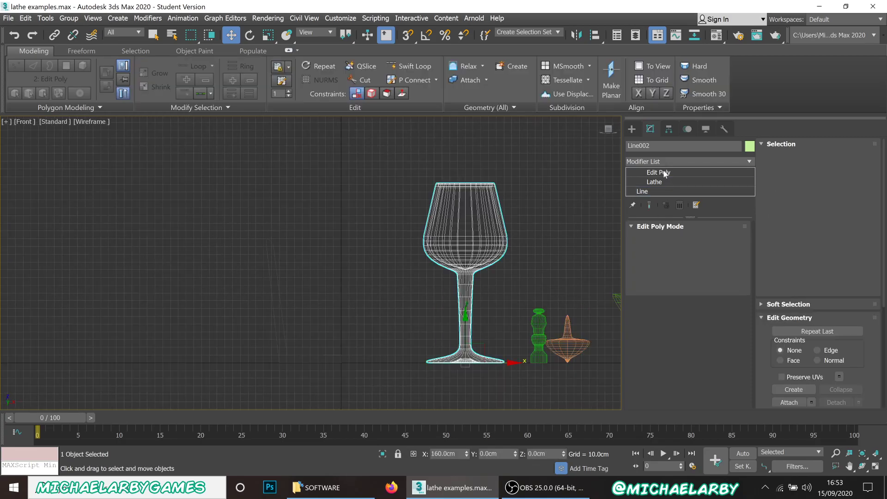
Deselect the wine glass and select the cup's half-profile line again.
{"action": "left_click", "coordinate": [310, 346]}
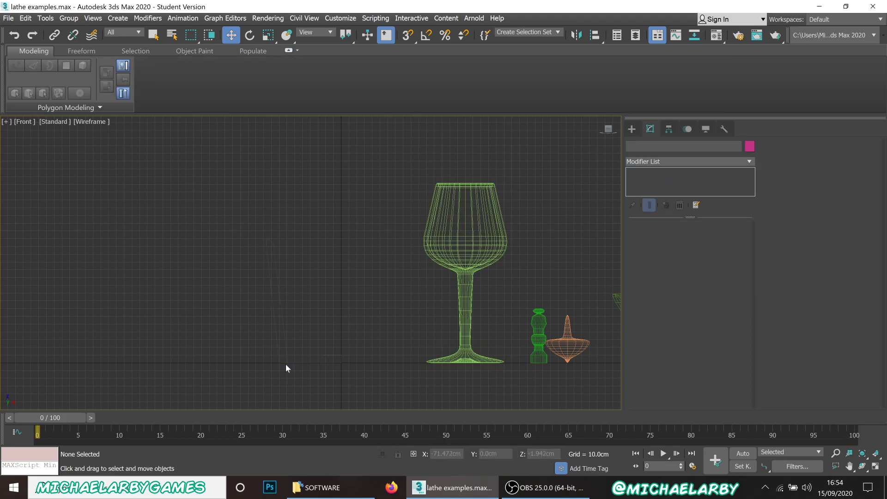
{"action": "left_click", "coordinate": [286, 363]}
{"action": "left_click", "coordinate": [283, 356]}
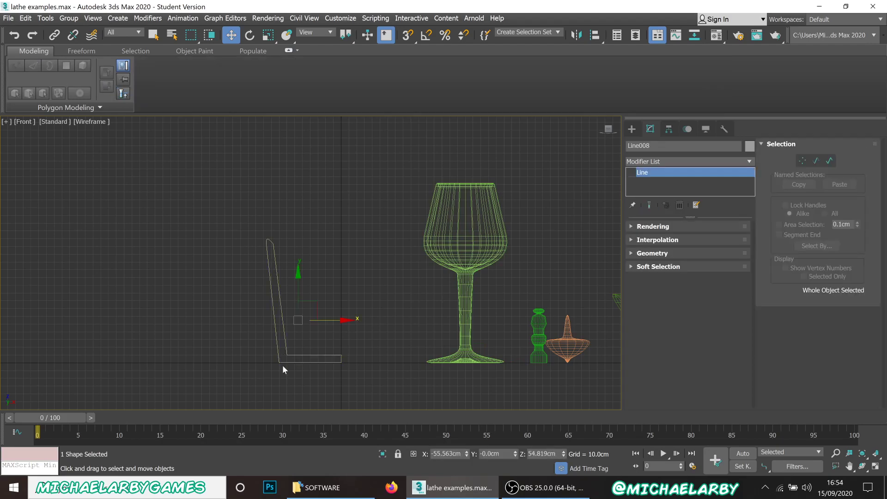
{"action": "scroll", "coordinate": [282, 366], "scroll_direction": "up", "scroll_amount": 4}
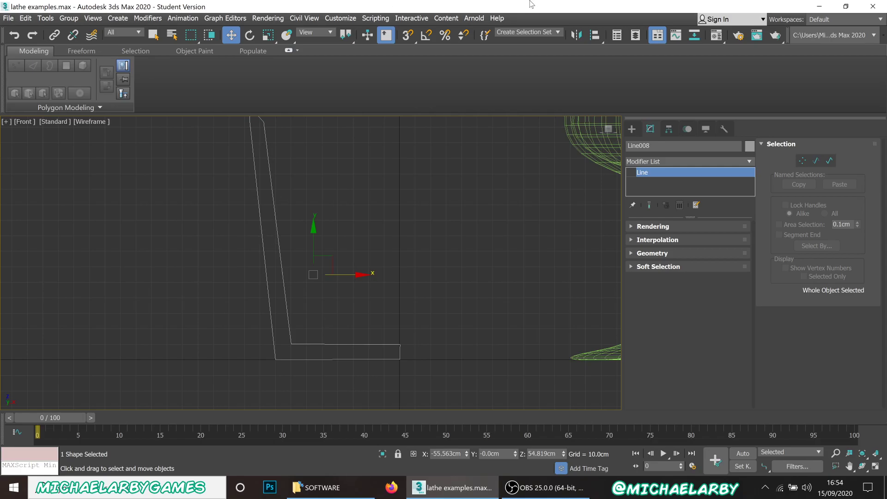
{"action": "scroll", "coordinate": [254, 296], "scroll_direction": "down", "scroll_amount": 5}
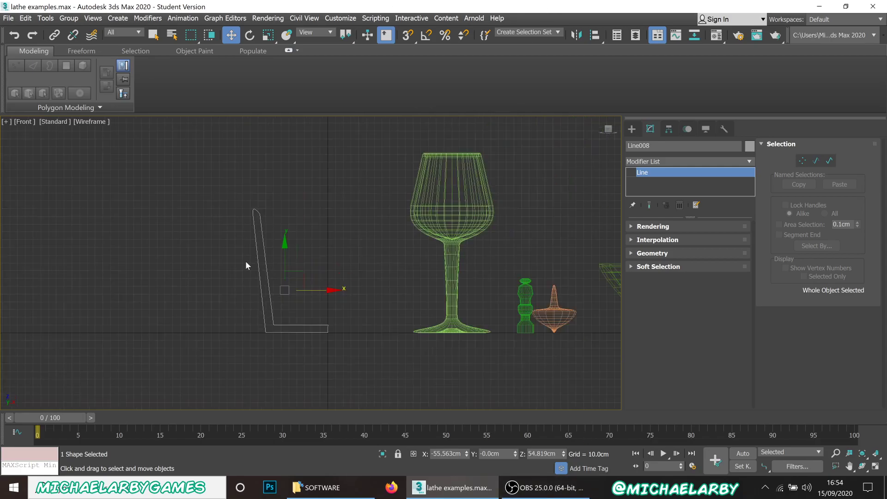
{"action": "scroll", "coordinate": [247, 256], "scroll_direction": "up", "scroll_amount": 3}
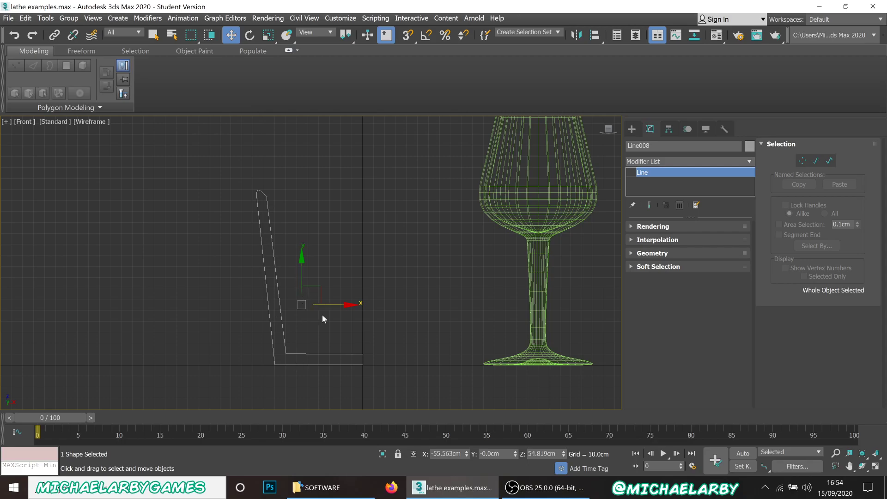
{"action": "scroll", "coordinate": [331, 368], "scroll_direction": "up", "scroll_amount": 4}
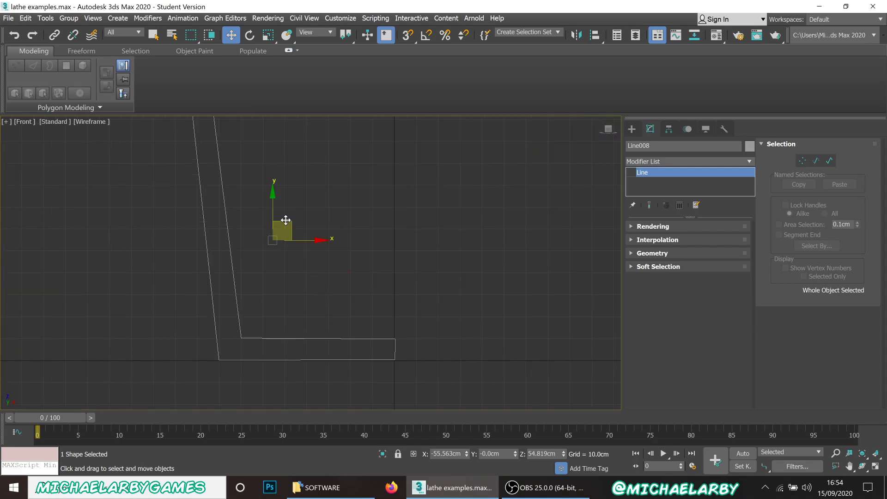
{"action": "scroll", "coordinate": [279, 288], "scroll_direction": "down", "scroll_amount": 5}
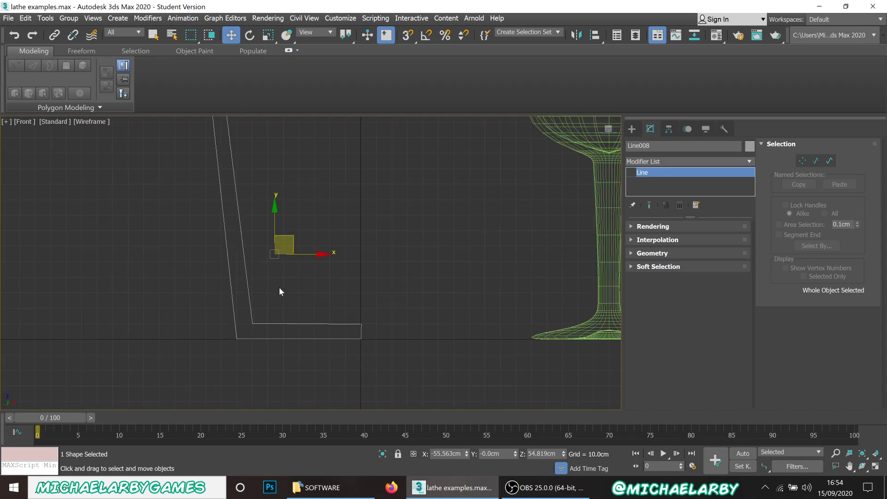
{"action": "scroll", "coordinate": [277, 270], "scroll_direction": "up", "scroll_amount": 2}
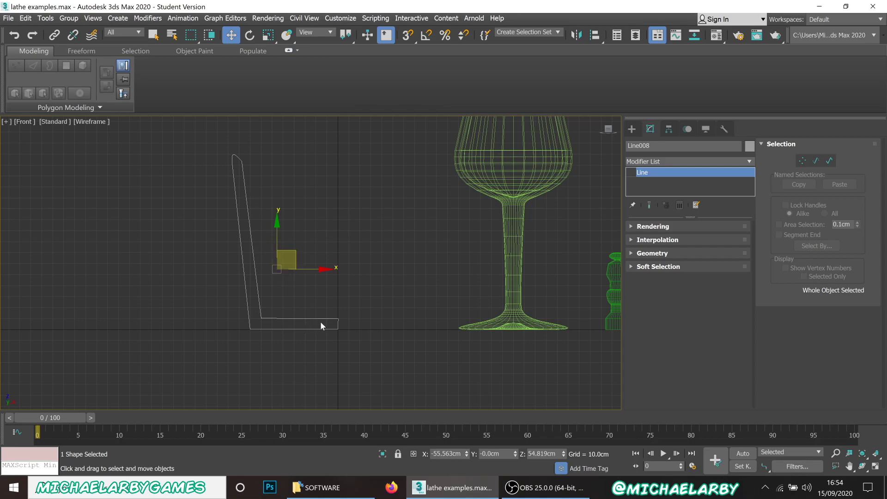
Reselect the cup profile line and move only its pivot close to the centre end of the base.
{"action": "left_click", "coordinate": [282, 266]}
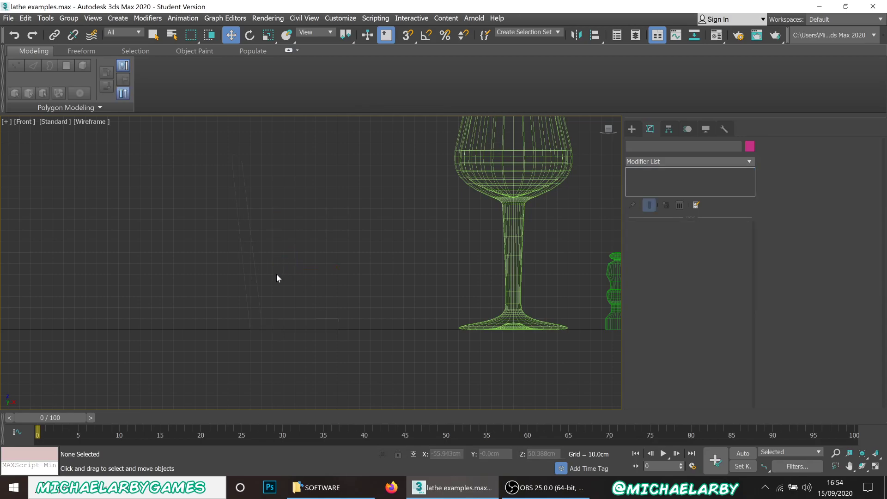
{"action": "left_click", "coordinate": [283, 318]}
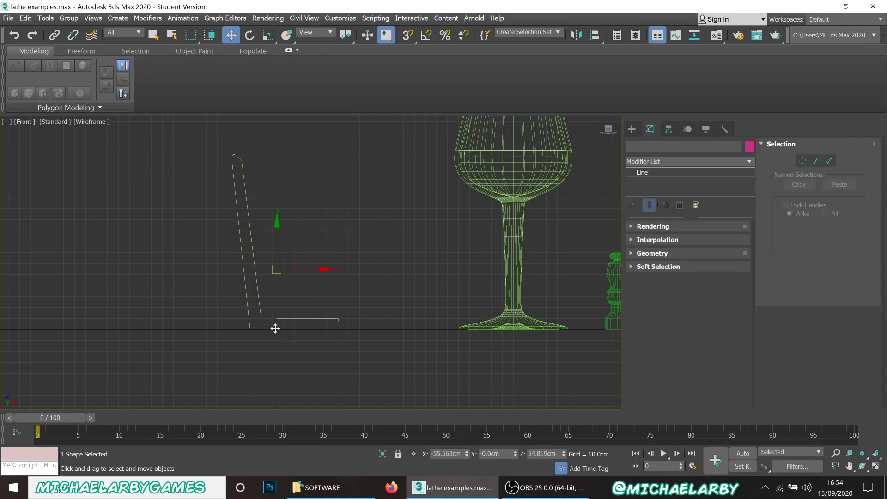
{"action": "scroll", "coordinate": [275, 328], "scroll_direction": "up", "scroll_amount": 2}
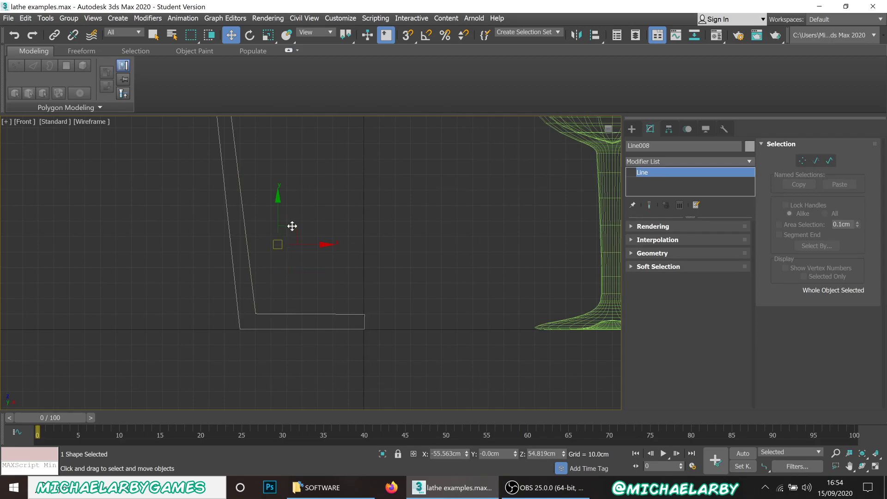
{"action": "left_click", "coordinate": [669, 131]}
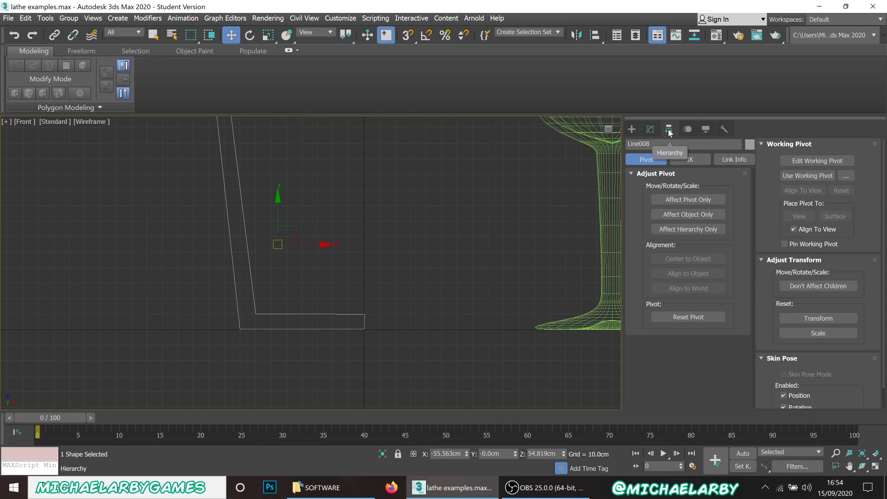
{"action": "left_click", "coordinate": [687, 200]}
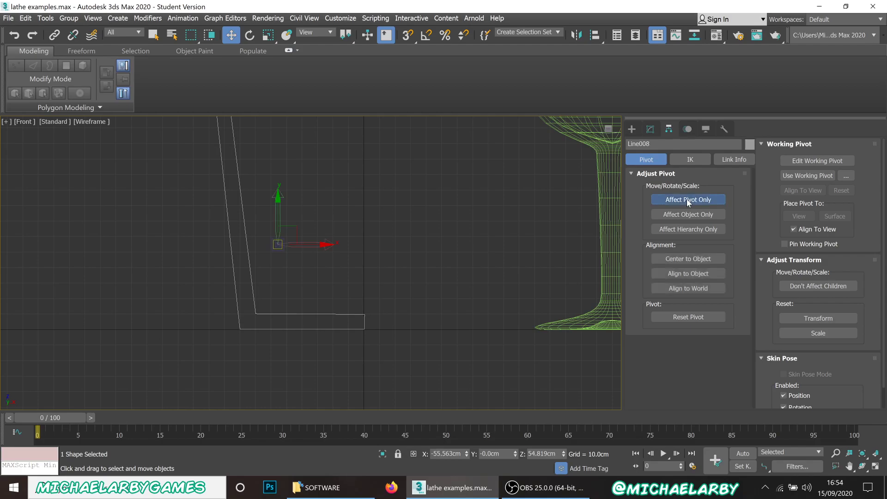
{"action": "left_click_drag", "start_coordinate": [295, 224], "coordinate": [381, 283]}
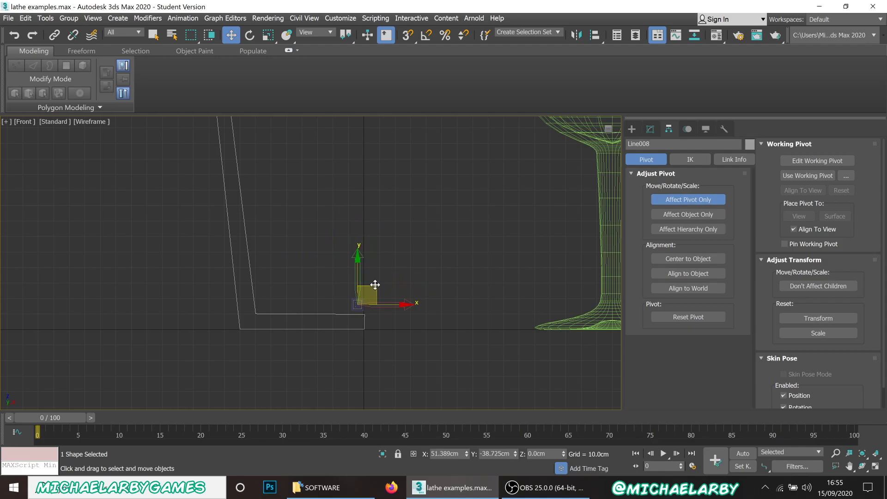
Enable 3D snapping with Vertex as the snap target and snap the pivot onto the upper vertex at the base's centre end.
{"action": "scroll", "coordinate": [367, 323], "scroll_direction": "up", "scroll_amount": 8}
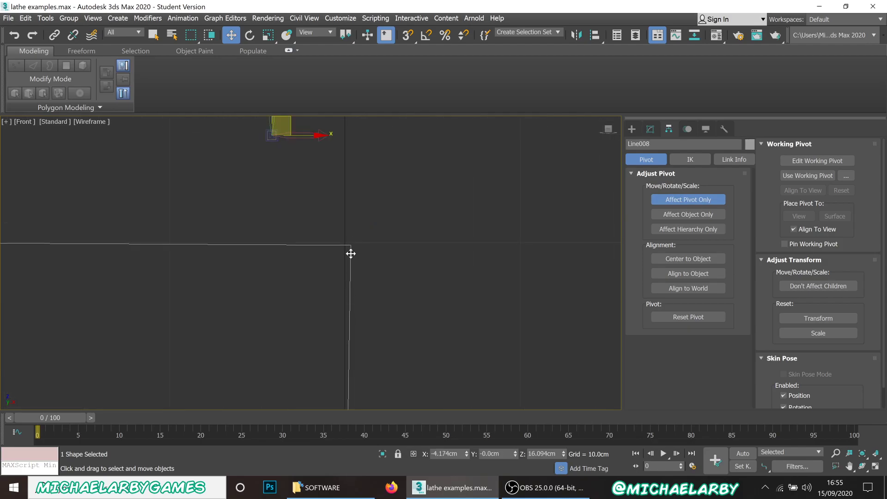
{"action": "scroll", "coordinate": [351, 252], "scroll_direction": "down", "scroll_amount": 4}
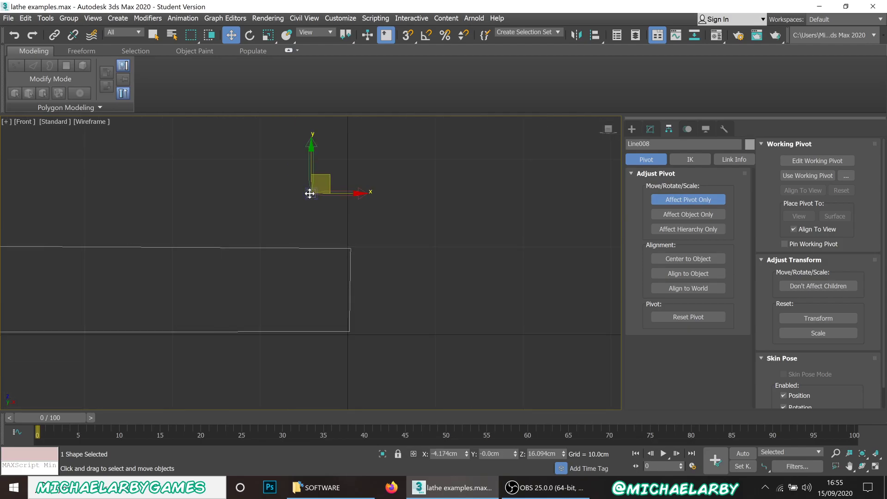
{"action": "left_click", "coordinate": [408, 37]}
{"action": "right_click", "coordinate": [407, 41]}
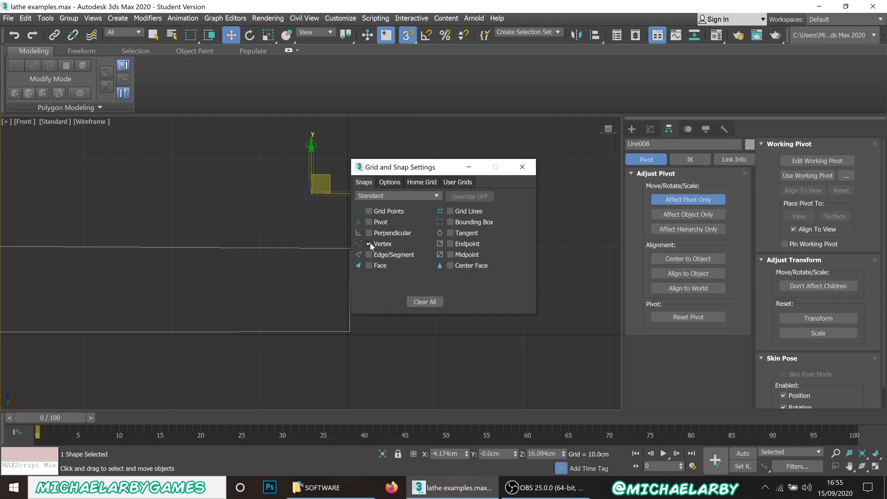
{"action": "left_click", "coordinate": [522, 167]}
{"action": "left_click_drag", "start_coordinate": [312, 192], "coordinate": [349, 247]}
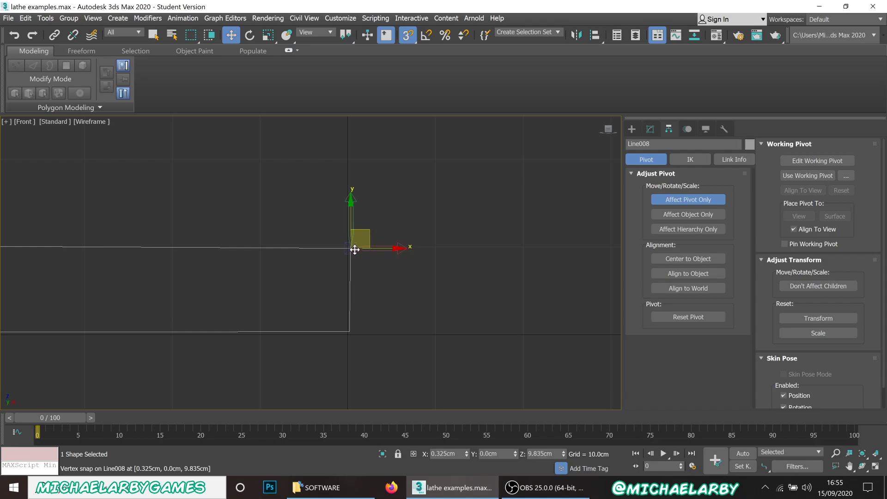
Turn off snapping and pivot-only editing, and return to the profile's modifier settings.
{"action": "left_click", "coordinate": [407, 36]}
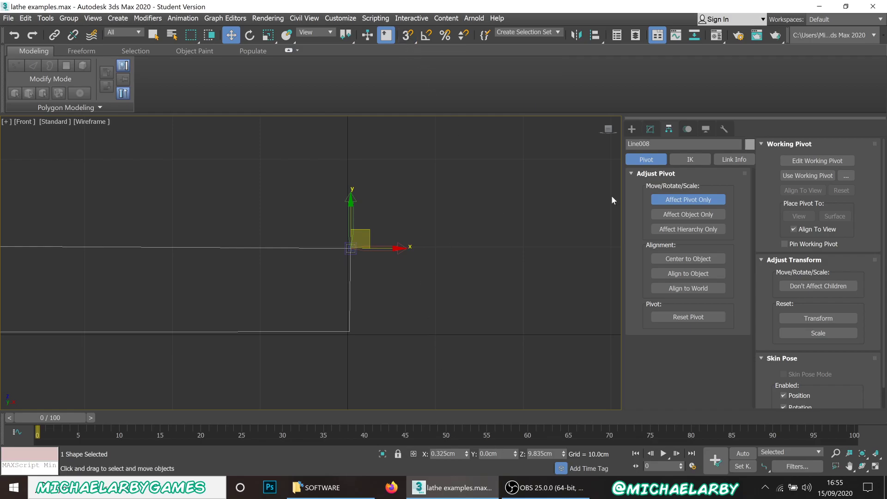
{"action": "left_click", "coordinate": [680, 203]}
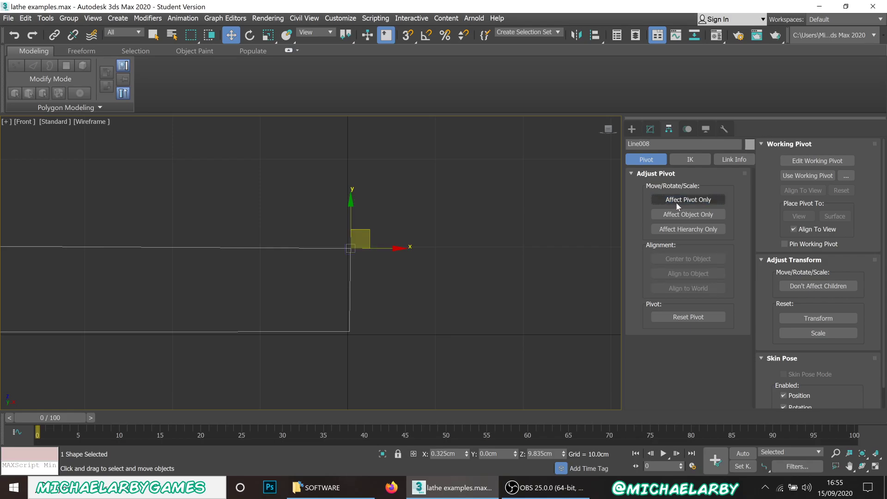
{"action": "left_click", "coordinate": [651, 130]}
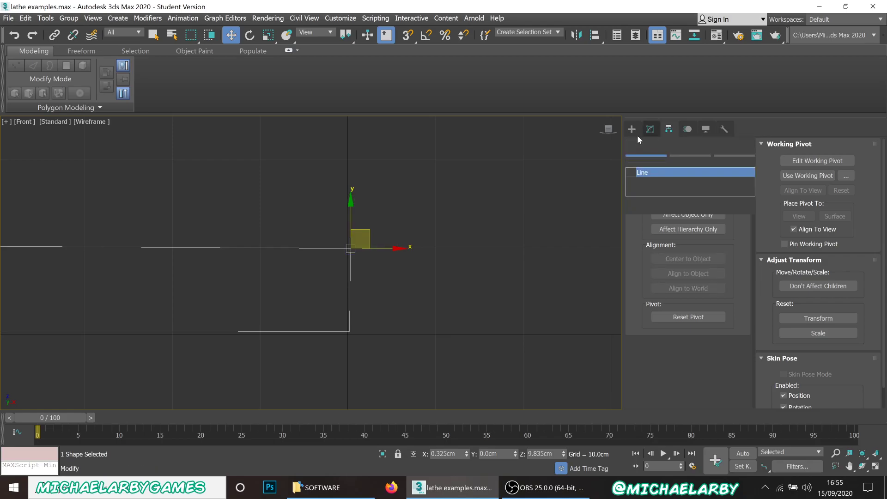
{"action": "scroll", "coordinate": [379, 280], "scroll_direction": "down", "scroll_amount": 5}
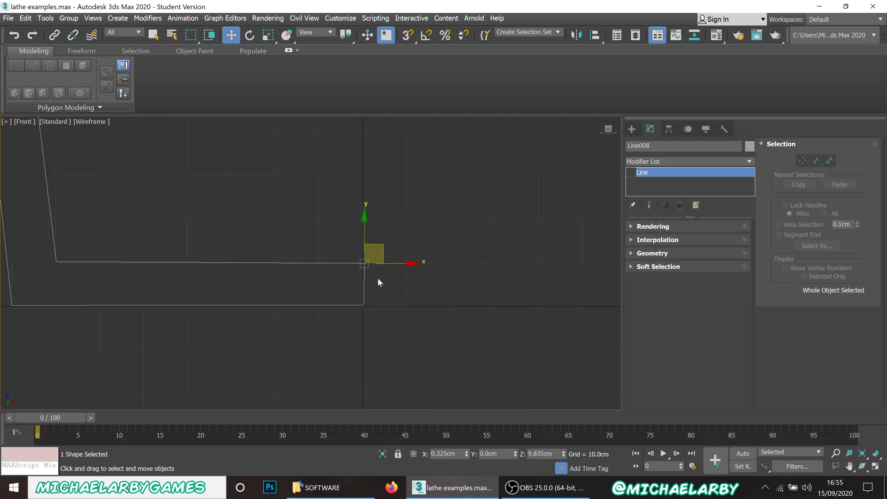
{"action": "scroll", "coordinate": [342, 305], "scroll_direction": "down", "scroll_amount": 2}
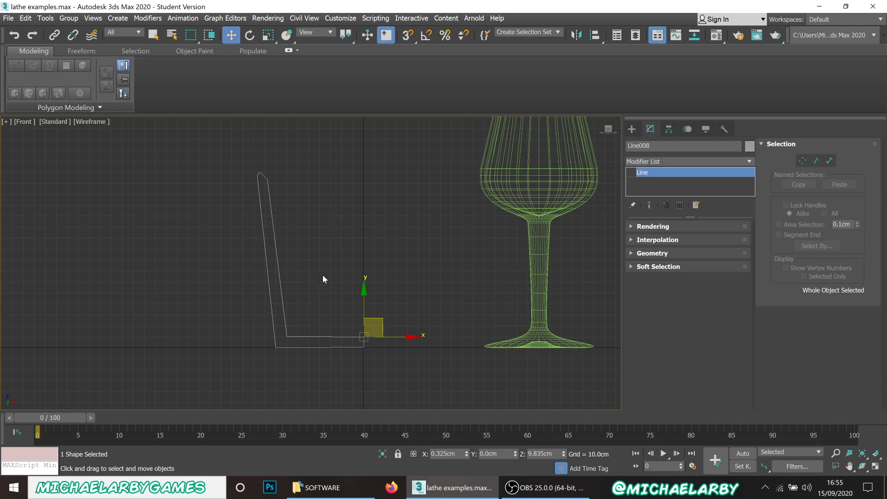
Switch to the Perspective view and move the cup profile along X to -111.47 cm, away from the world origin.
{"action": "key", "text": "p"}
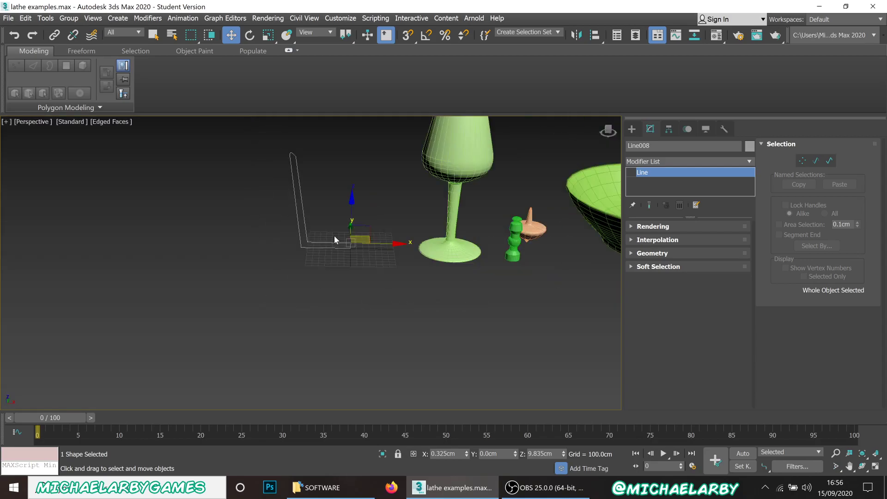
{"action": "mouse_move", "coordinate": [334, 235]}
{"action": "middle_mouse_down", "text": "alt"}
{"action": "mouse_move", "coordinate": [307, 242]}
{"action": "mouse_move", "coordinate": [366, 251]}
{"action": "mouse_move", "coordinate": [345, 229]}
{"action": "middle_mouse_up", "text": "alt"}
{"action": "scroll", "coordinate": [329, 205], "scroll_direction": "up", "scroll_amount": 3}
{"action": "scroll", "coordinate": [340, 219], "scroll_direction": "down", "scroll_amount": 4}
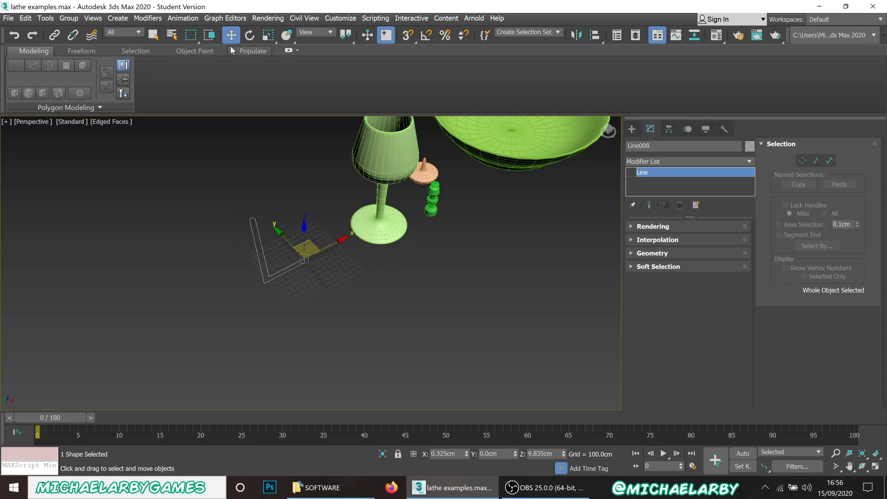
{"action": "left_click_drag", "start_coordinate": [331, 245], "coordinate": [270, 268]}
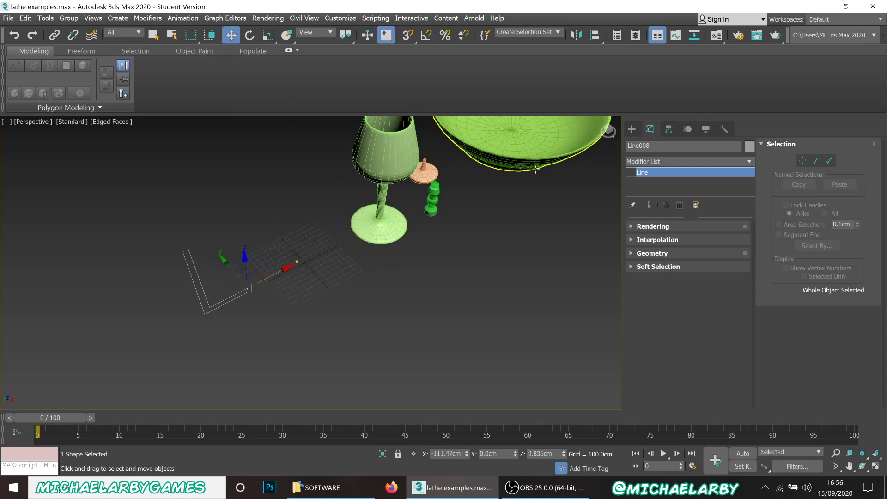
Apply a Lathe modifier to the cup profile and view the resulting cup.
{"action": "left_click", "coordinate": [750, 159]}
{"action": "left_click_drag", "start_coordinate": [755, 192], "coordinate": [763, 307]}
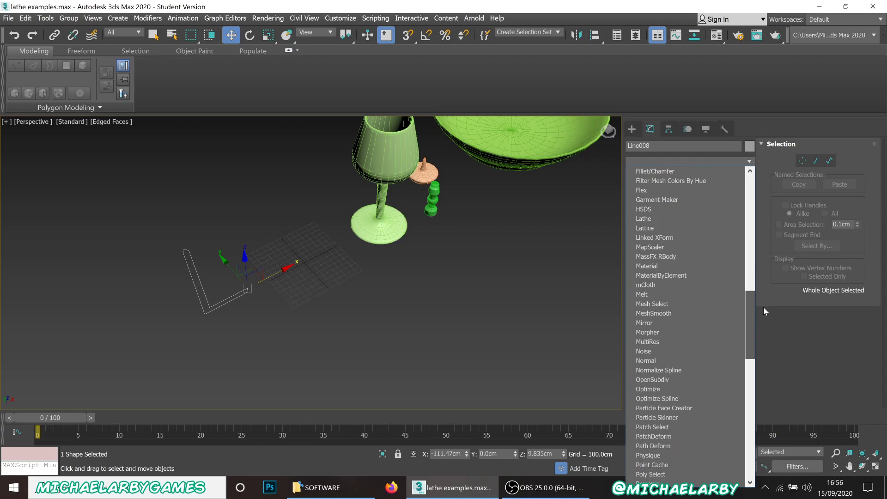
{"action": "left_click", "coordinate": [663, 217]}
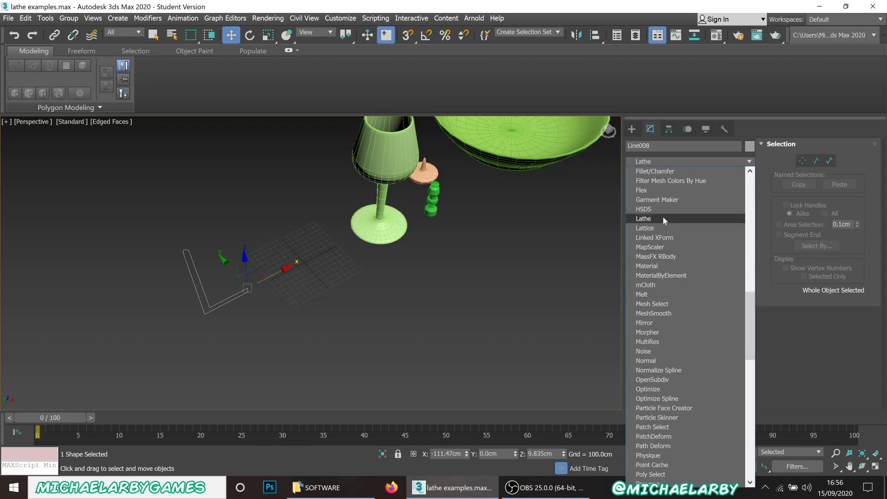
{"action": "mouse_move", "coordinate": [263, 297]}
{"action": "middle_mouse_down", "text": "alt"}
{"action": "mouse_move", "coordinate": [247, 259]}
{"action": "mouse_move", "coordinate": [260, 301]}
{"action": "mouse_move", "coordinate": [293, 297]}
{"action": "mouse_move", "coordinate": [325, 267]}
{"action": "mouse_move", "coordinate": [264, 290]}
{"action": "mouse_move", "coordinate": [240, 277]}
{"action": "mouse_move", "coordinate": [251, 305]}
{"action": "mouse_move", "coordinate": [239, 256]}
{"action": "mouse_move", "coordinate": [252, 305]}
{"action": "mouse_move", "coordinate": [215, 273]}
{"action": "mouse_move", "coordinate": [216, 283]}
{"action": "mouse_move", "coordinate": [272, 293]}
{"action": "middle_mouse_up", "text": "alt"}
{"action": "scroll", "coordinate": [208, 286], "scroll_direction": "up", "scroll_amount": 5}
{"action": "scroll", "coordinate": [213, 275], "scroll_direction": "down", "scroll_amount": 5}
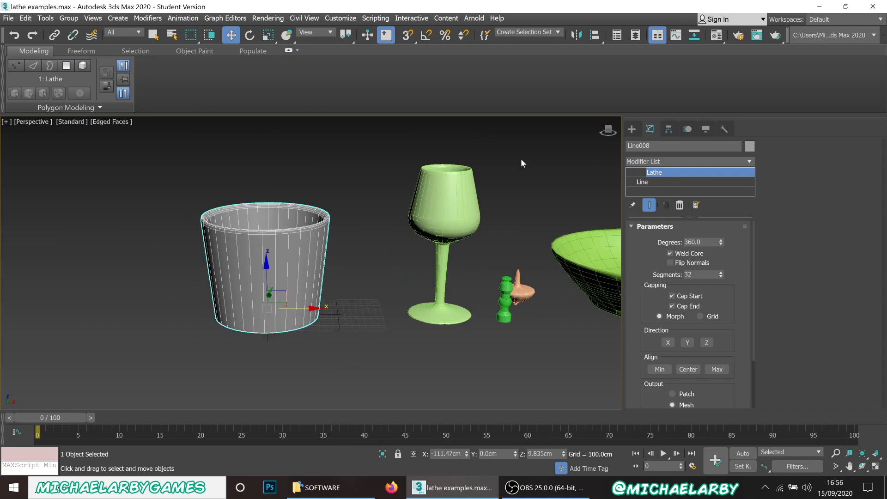
Examine the Line profile beneath the cup's Lathe modifier, and reselect the lathed cup.
{"action": "left_click", "coordinate": [650, 182]}
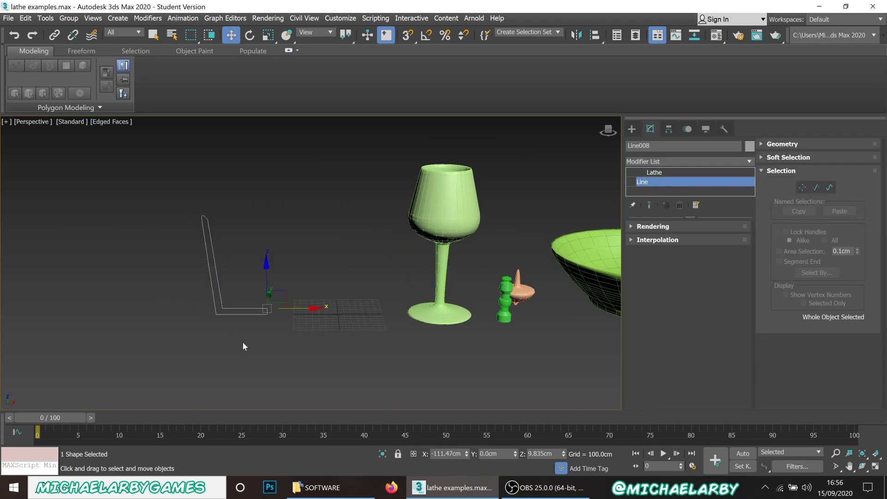
{"action": "scroll", "coordinate": [225, 310], "scroll_direction": "up", "scroll_amount": 4}
{"action": "middle_click_drag", "start_coordinate": [250, 234], "coordinate": [306, 272]}
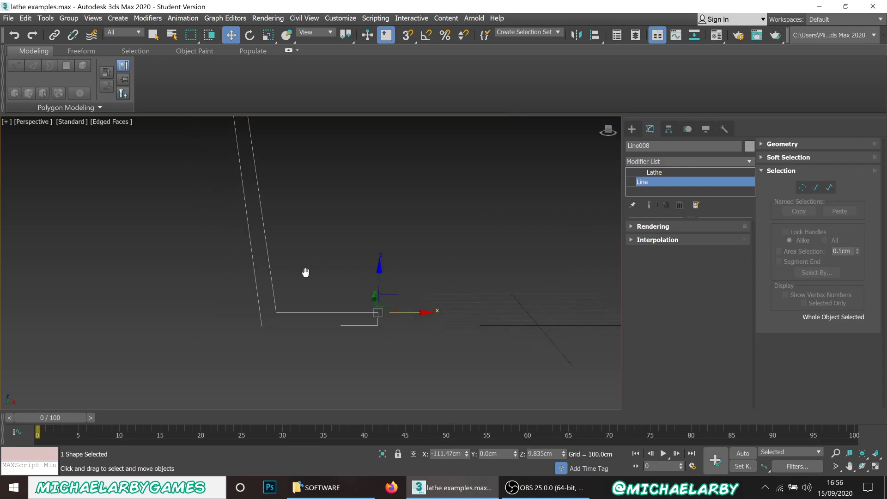
{"action": "left_click", "coordinate": [326, 345]}
{"action": "left_click", "coordinate": [431, 225]}
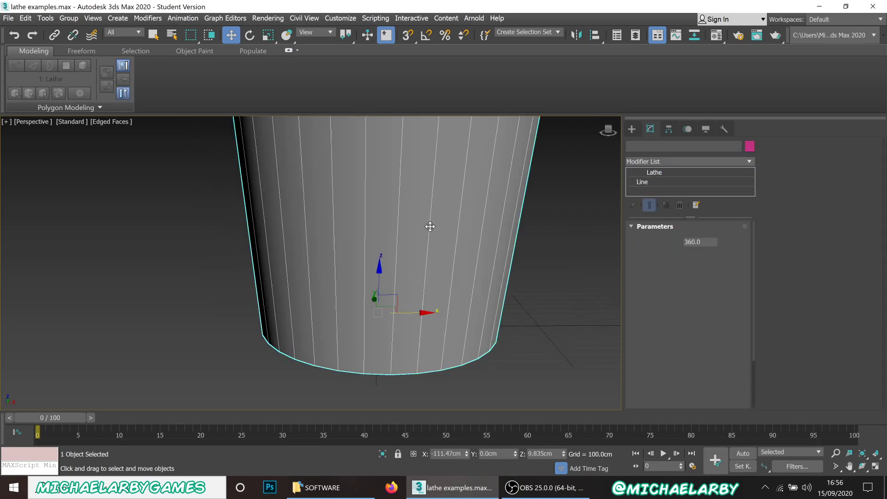
Enter vertex editing on the base Line and select the four vertices of the rim and lower wall corners.
{"action": "left_click", "coordinate": [642, 182]}
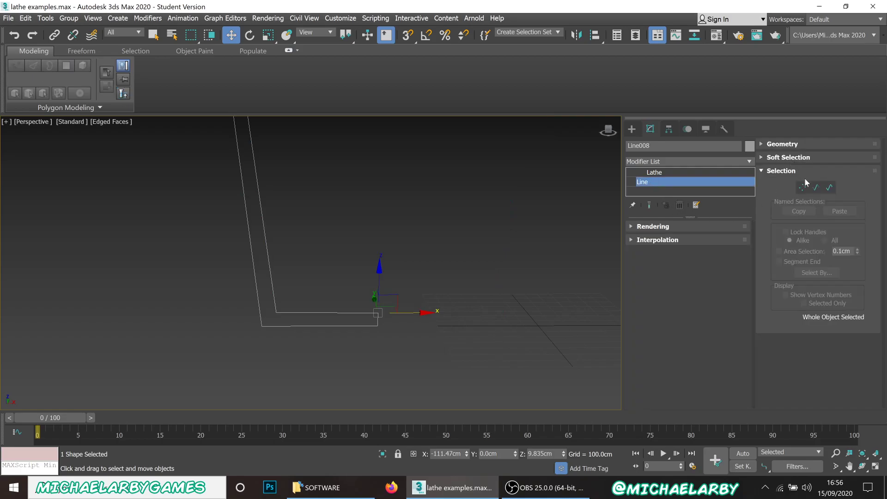
{"action": "left_click", "coordinate": [802, 187]}
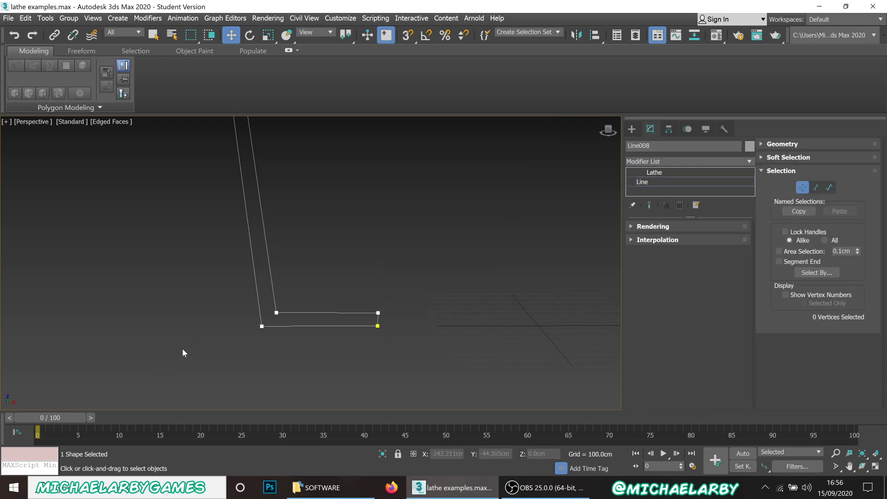
{"action": "scroll", "coordinate": [182, 346], "scroll_direction": "down", "scroll_amount": 4}
{"action": "middle_click_drag", "start_coordinate": [182, 304], "coordinate": [196, 317]}
{"action": "left_click_drag", "start_coordinate": [188, 158], "coordinate": [310, 359]}
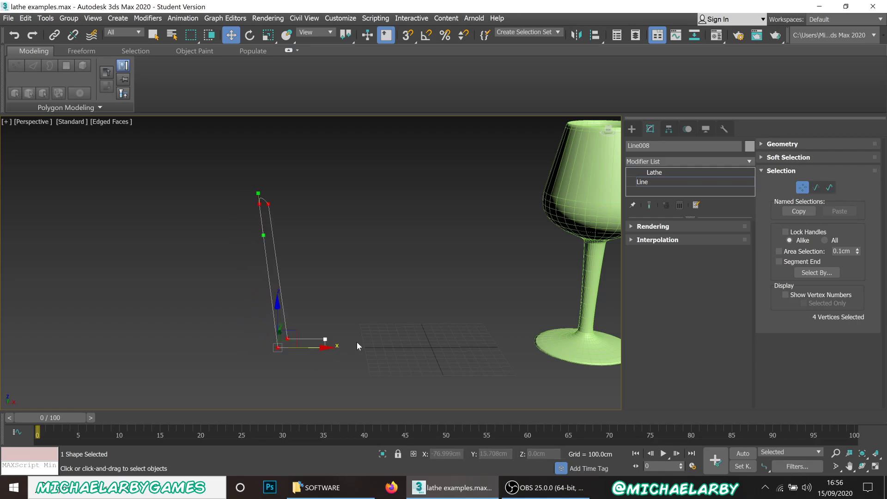
Leave vertex editing, return to the Lathe level, and inspect the cup's interior from above.
{"action": "left_click", "coordinate": [666, 181]}
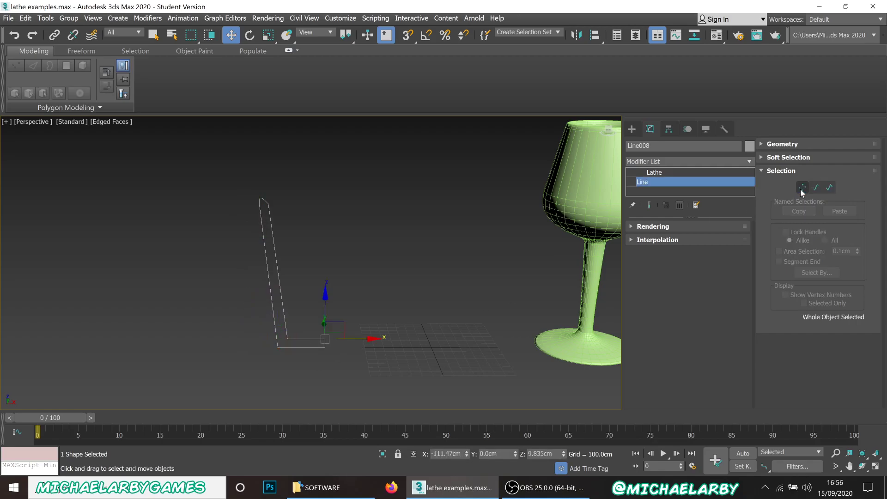
{"action": "left_click", "coordinate": [662, 172]}
{"action": "middle_click_drag", "start_coordinate": [332, 270], "coordinate": [328, 294], "text": "alt"}
{"action": "scroll", "coordinate": [327, 296], "scroll_direction": "up", "scroll_amount": 2}
{"action": "scroll", "coordinate": [593, 217], "scroll_direction": "down", "scroll_amount": 1}
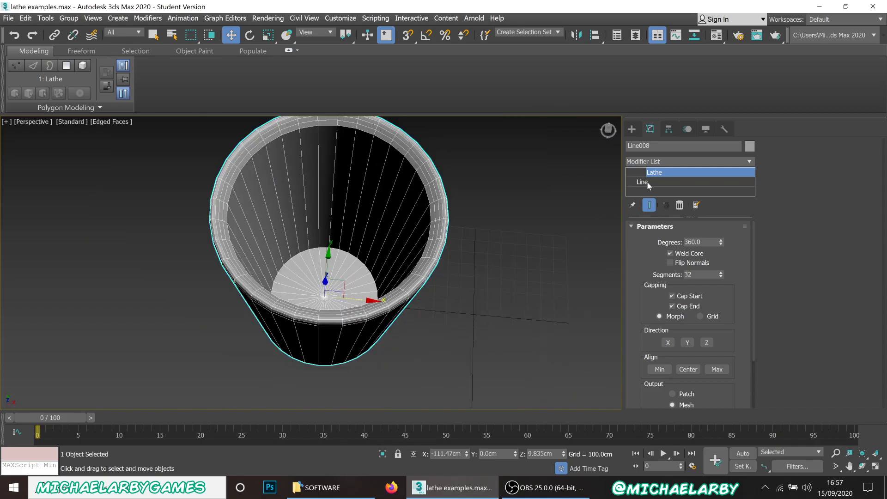
Go back to the base Line and examine the profile's thin wall, base thickness and rim.
{"action": "left_click", "coordinate": [647, 182]}
{"action": "scroll", "coordinate": [254, 320], "scroll_direction": "up", "scroll_amount": 2}
{"action": "middle_click_drag", "start_coordinate": [291, 298], "coordinate": [295, 273], "text": "alt"}
{"action": "scroll", "coordinate": [290, 261], "scroll_direction": "down", "scroll_amount": 2}
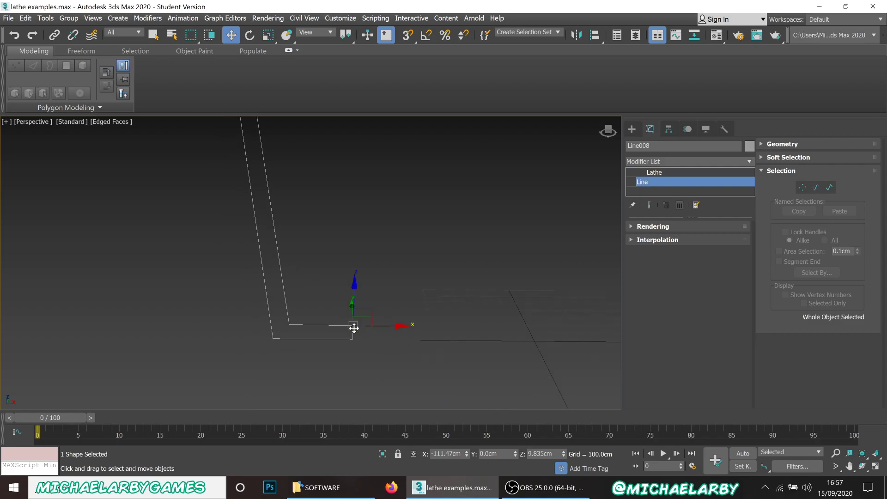
{"action": "scroll", "coordinate": [349, 361], "scroll_direction": "up", "scroll_amount": 1}
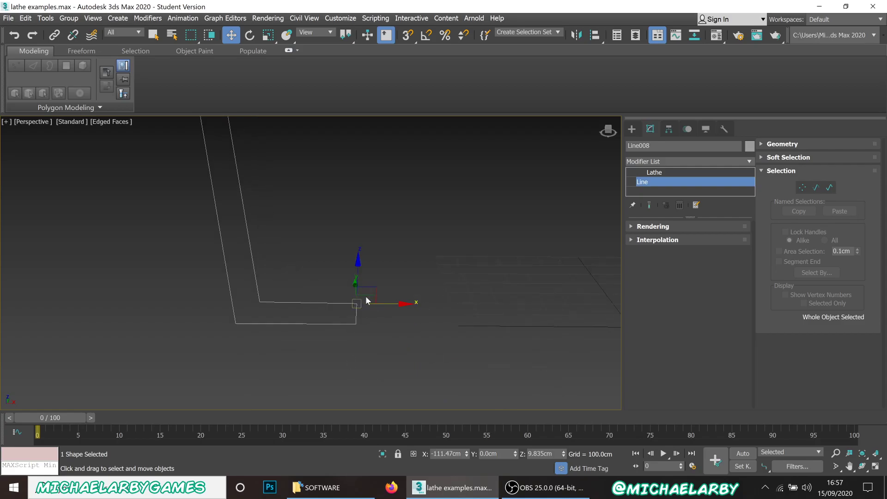
{"action": "middle_click_drag", "start_coordinate": [348, 352], "coordinate": [285, 255], "text": "alt"}
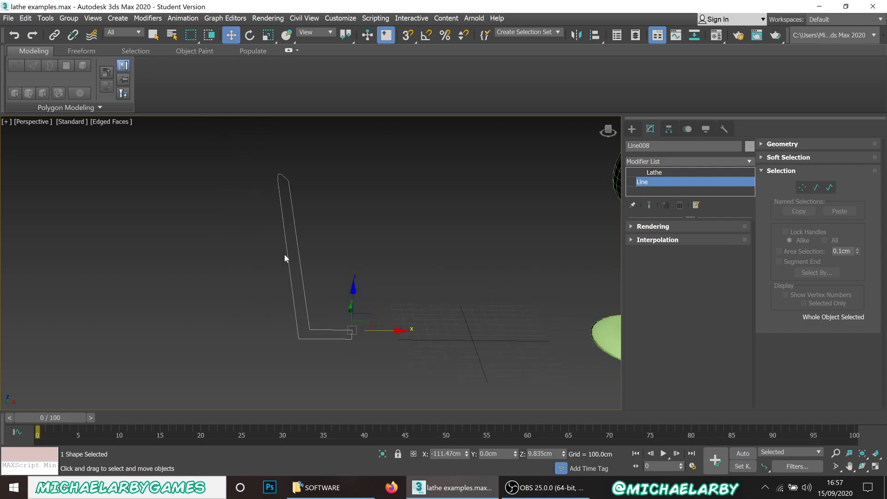
{"action": "middle_click_drag", "start_coordinate": [311, 357], "coordinate": [309, 352], "text": "alt"}
{"action": "scroll", "coordinate": [279, 194], "scroll_direction": "up", "scroll_amount": 2}
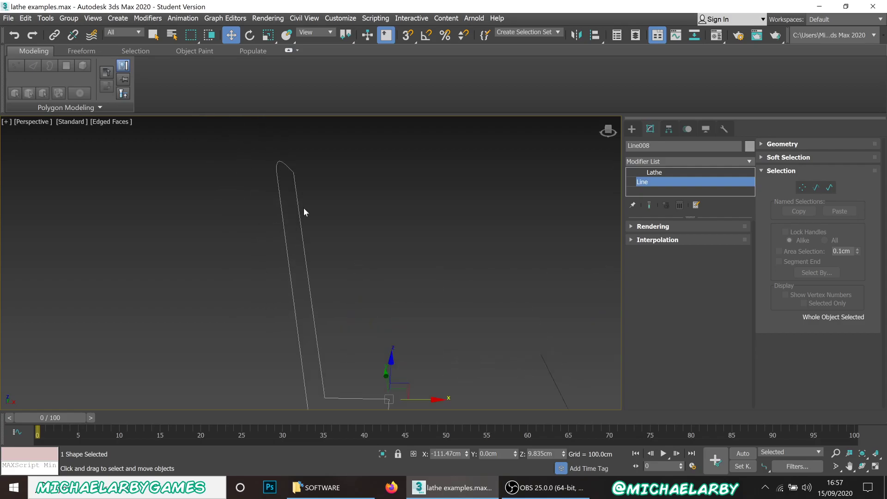
Move the profile's two inner wall vertices, at the rim and the base corner, about 4.5 cm towards the outer wall.
{"action": "left_click", "coordinate": [803, 185]}
{"action": "left_click", "coordinate": [294, 172]}
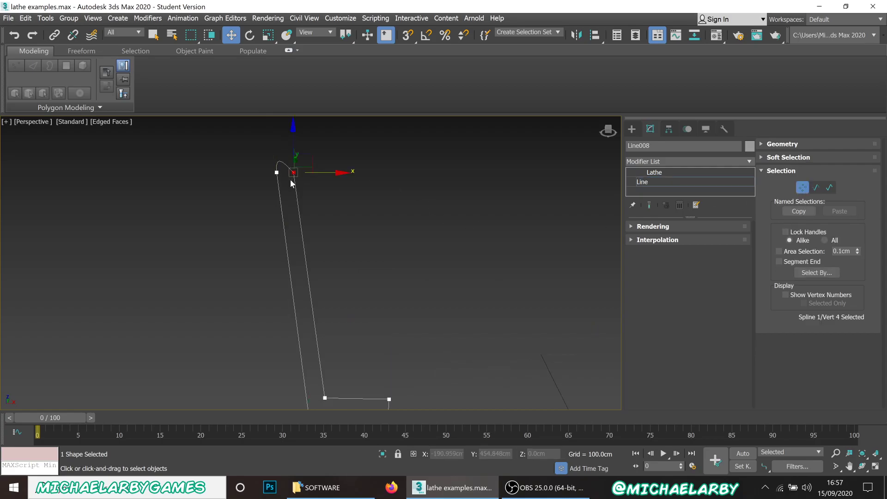
{"action": "left_click", "coordinate": [325, 398], "text": "ctrl"}
{"action": "scroll", "coordinate": [301, 294], "scroll_direction": "down", "scroll_amount": 2}
{"action": "scroll", "coordinate": [306, 348], "scroll_direction": "up", "scroll_amount": 2}
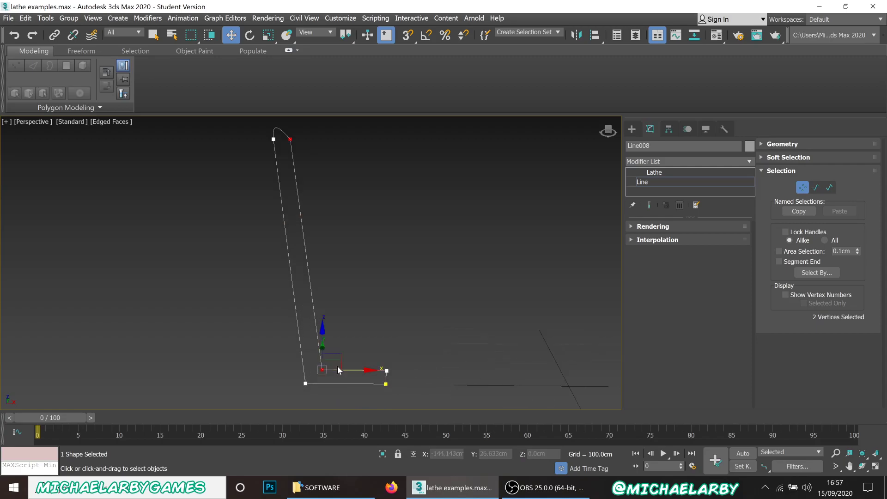
{"action": "left_click_drag", "start_coordinate": [354, 370], "coordinate": [344, 371]}
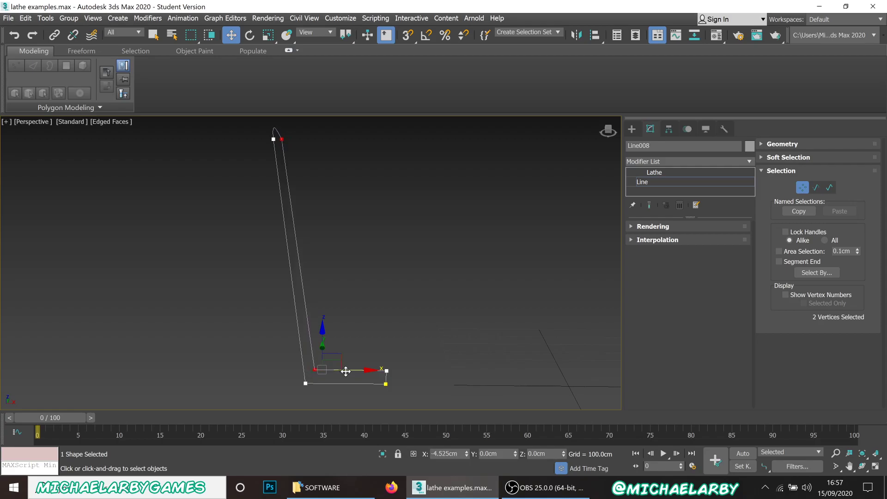
{"action": "right_click", "coordinate": [380, 281]}
{"action": "left_click", "coordinate": [355, 266]}
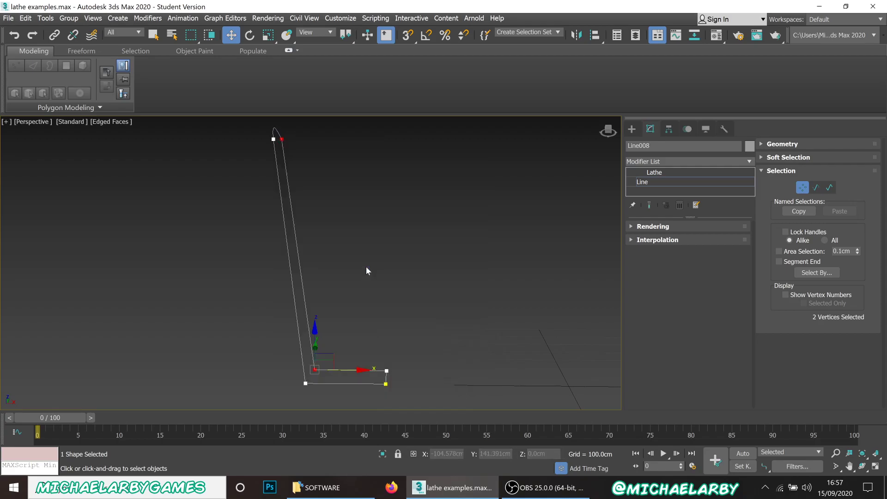
Return to the Lathe level and inspect the cup's wall thickness and rim from several angles.
{"action": "left_click", "coordinate": [720, 174]}
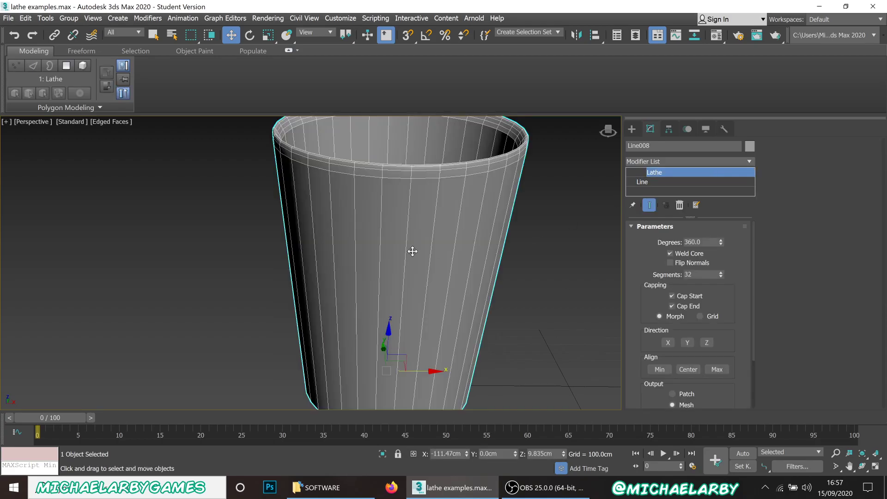
{"action": "scroll", "coordinate": [342, 235], "scroll_direction": "down", "scroll_amount": 2}
{"action": "scroll", "coordinate": [335, 225], "scroll_direction": "up", "scroll_amount": 1}
{"action": "middle_click_drag", "start_coordinate": [358, 219], "coordinate": [338, 233], "text": "alt"}
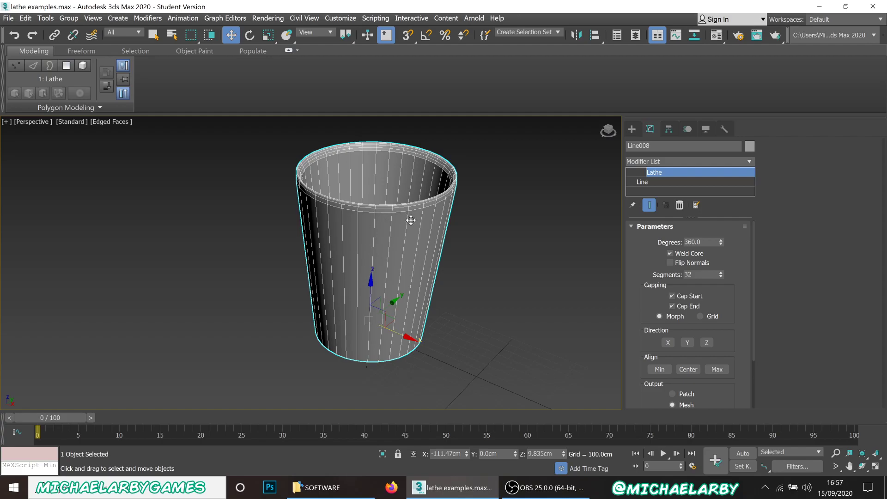
{"action": "scroll", "coordinate": [392, 256], "scroll_direction": "down", "scroll_amount": 1}
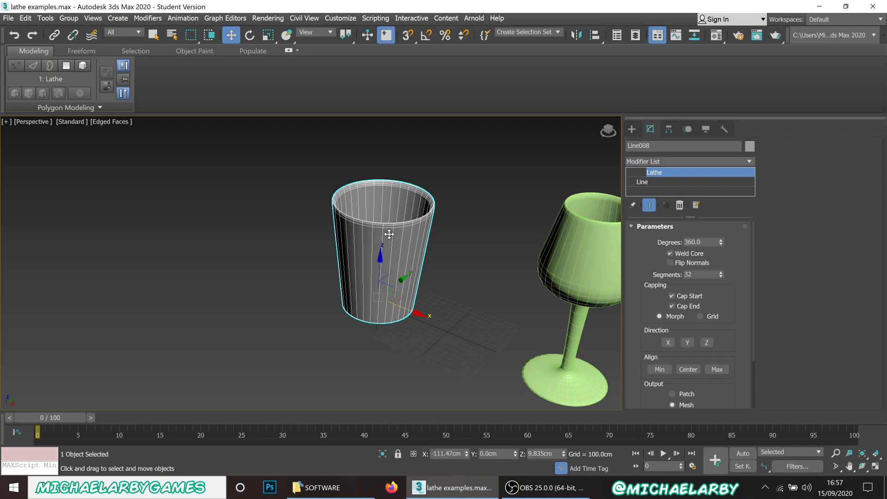
{"action": "scroll", "coordinate": [389, 235], "scroll_direction": "up", "scroll_amount": 5}
{"action": "scroll", "coordinate": [389, 235], "scroll_direction": "down", "scroll_amount": 3}
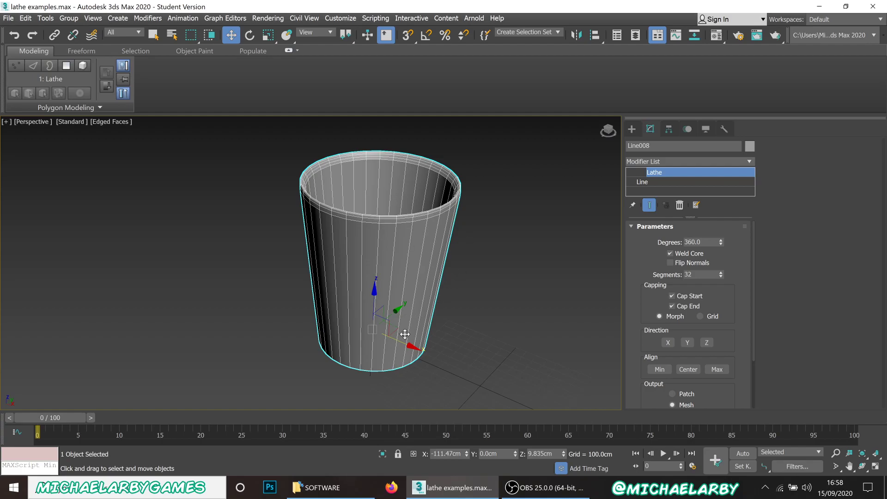
{"action": "middle_click_drag", "start_coordinate": [368, 282], "coordinate": [358, 265], "text": "alt"}
{"action": "scroll", "coordinate": [399, 190], "scroll_direction": "up", "scroll_amount": 3}
{"action": "scroll", "coordinate": [383, 260], "scroll_direction": "down", "scroll_amount": 3}
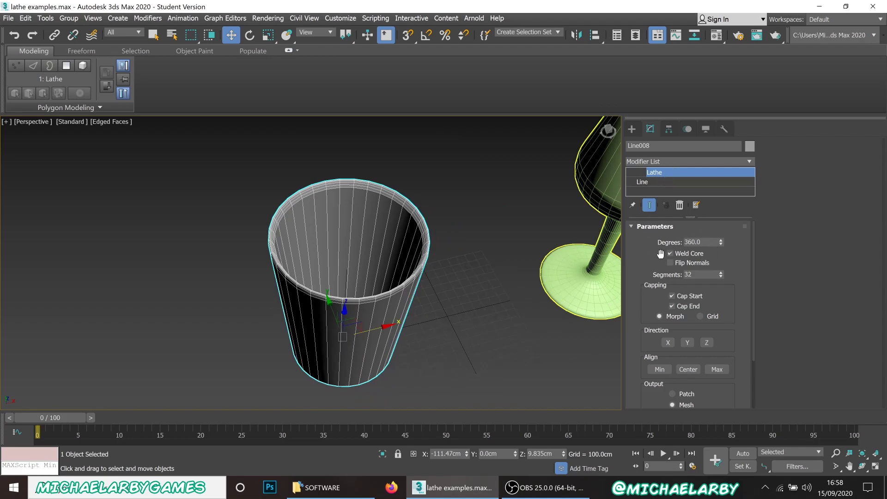
Try a partial revolution of the cup by lowering the Lathe degrees, and restore them to 360.
{"action": "left_click_drag", "start_coordinate": [722, 242], "coordinate": [734, 327]}
{"action": "middle_click_drag", "start_coordinate": [364, 276], "coordinate": [276, 276], "text": "alt"}
{"action": "left_click_drag", "start_coordinate": [722, 242], "coordinate": [710, 137]}
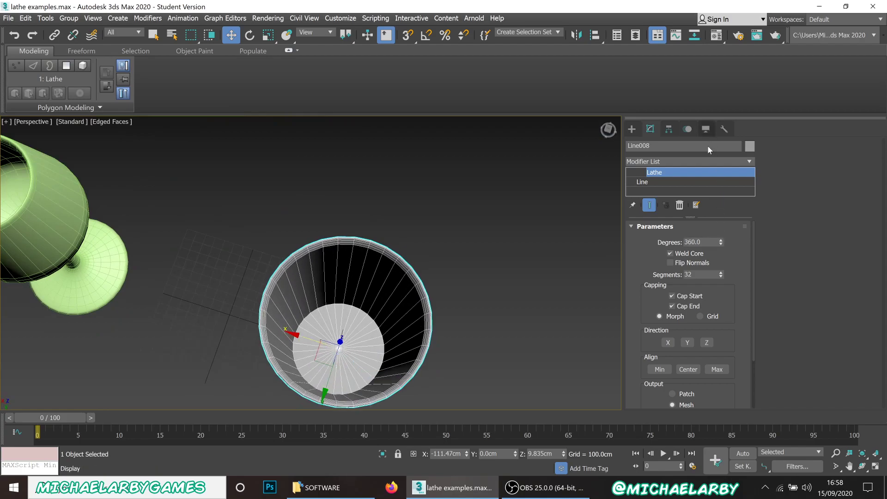
Turn off Weld Core to examine the centre of the cup's base, and turn it back on.
{"action": "left_click", "coordinate": [670, 253]}
{"action": "left_click", "coordinate": [670, 254]}
{"action": "left_click", "coordinate": [669, 254]}
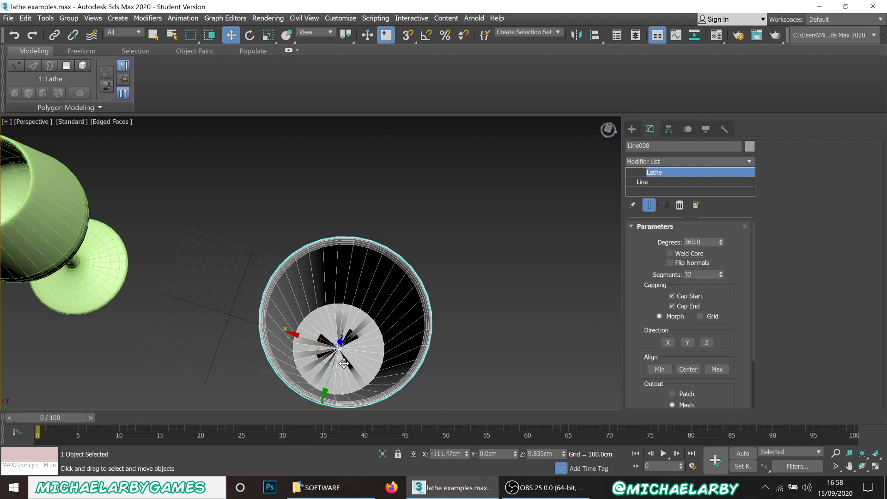
{"action": "scroll", "coordinate": [341, 361], "scroll_direction": "up", "scroll_amount": 5}
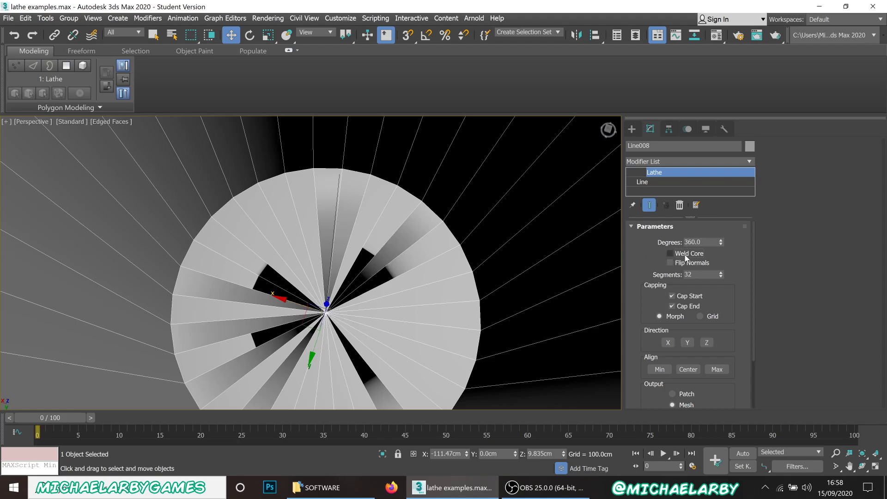
{"action": "left_click", "coordinate": [670, 254]}
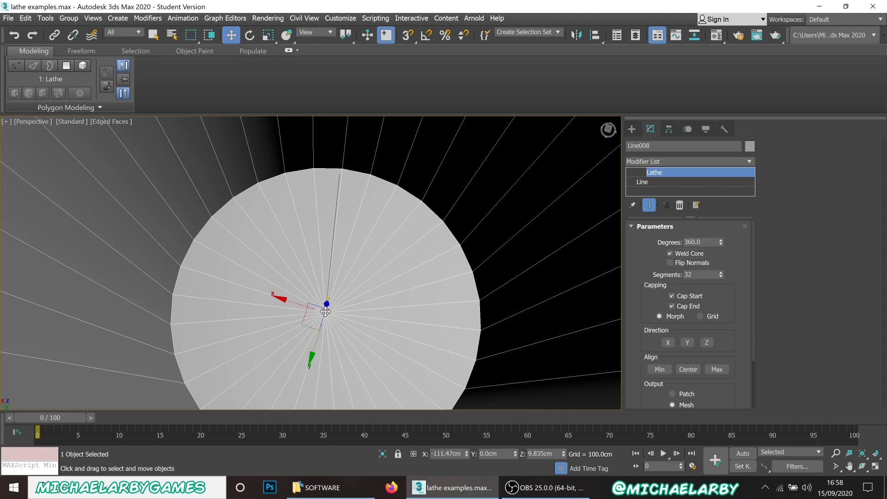
{"action": "scroll", "coordinate": [335, 296], "scroll_direction": "down", "scroll_amount": 5}
{"action": "scroll", "coordinate": [340, 283], "scroll_direction": "up", "scroll_amount": 2}
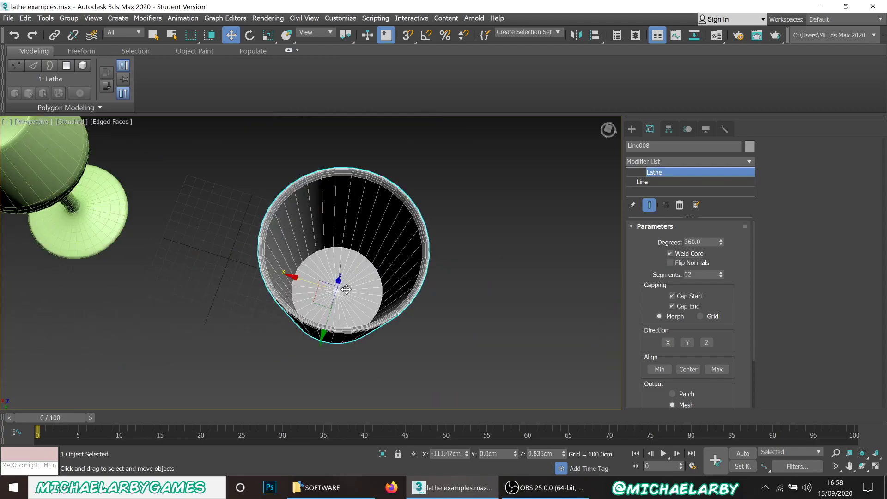
{"action": "middle_click_drag", "start_coordinate": [350, 292], "coordinate": [355, 283], "text": "alt"}
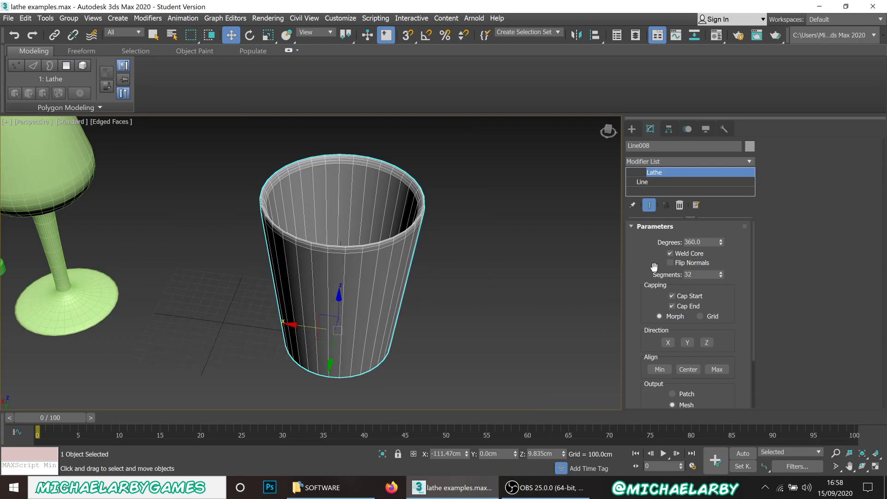
Try the Lathe with 13 and 115 segments, viewing the cup without edged faces.
{"action": "left_click_drag", "start_coordinate": [721, 274], "coordinate": [718, 283]}
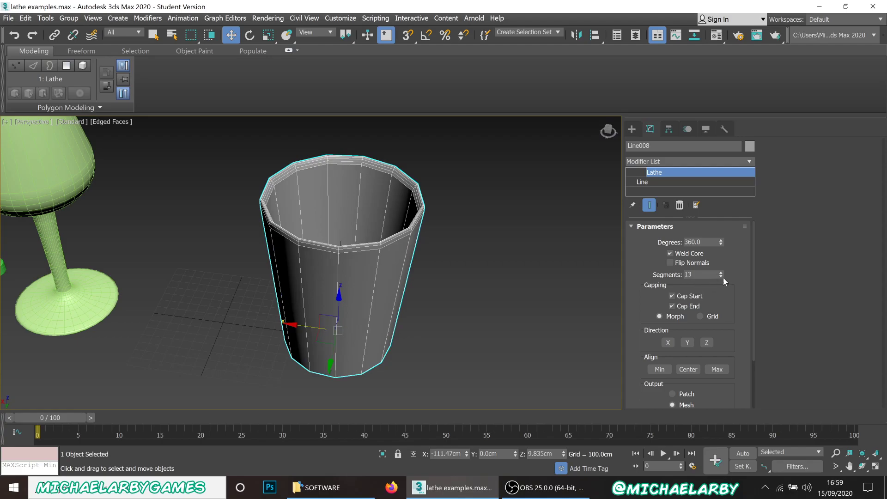
{"action": "left_click", "coordinate": [721, 277]}
{"action": "middle_click_drag", "start_coordinate": [354, 261], "coordinate": [291, 268], "text": "alt"}
{"action": "left_click_drag", "start_coordinate": [721, 276], "coordinate": [721, 253]}
{"action": "middle_click_drag", "start_coordinate": [464, 278], "coordinate": [424, 278], "text": "alt"}
{"action": "key", "text": "F4"}
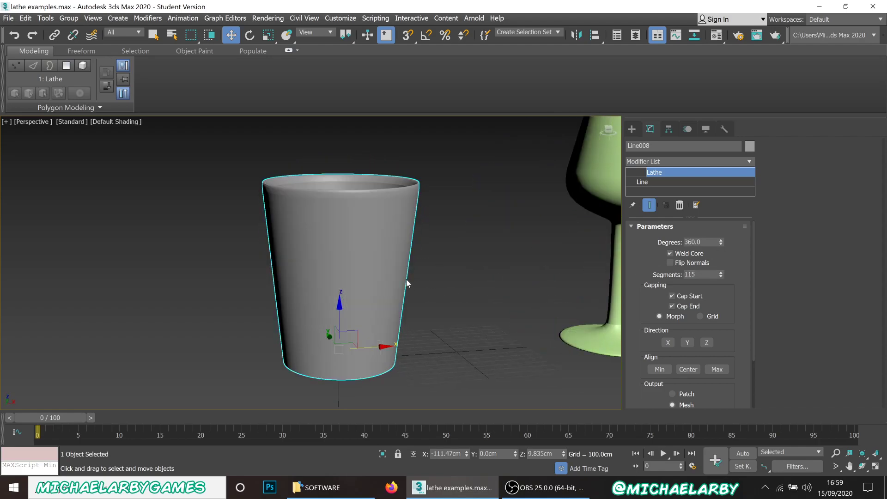
Set the Lathe segments to 24 and display the cup with edged faces.
{"action": "left_click", "coordinate": [701, 275]}
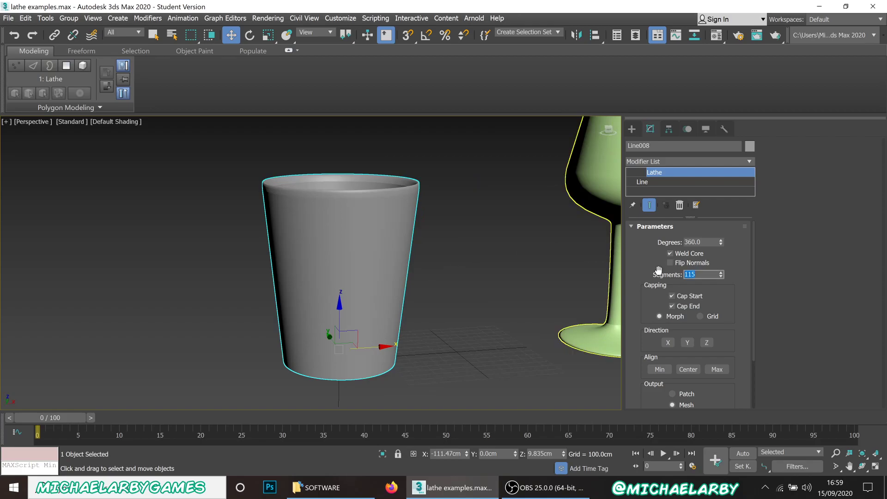
{"action": "key", "text": "Return"}
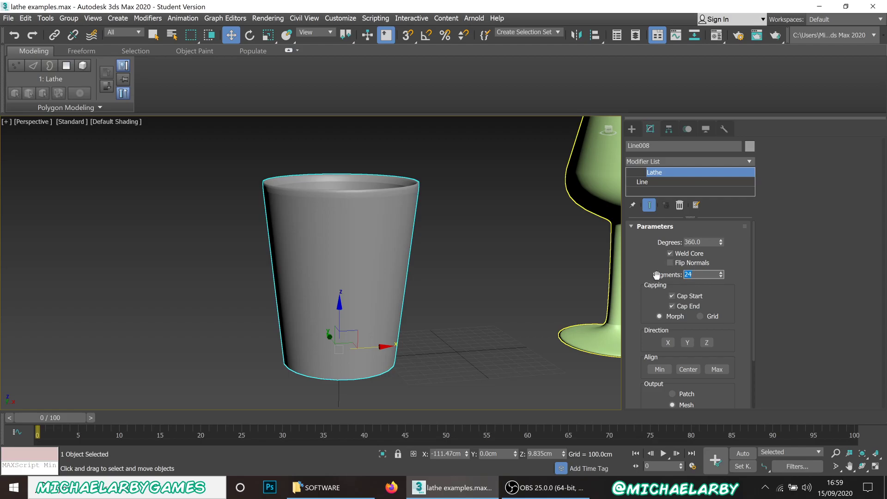
{"action": "key", "text": "F4"}
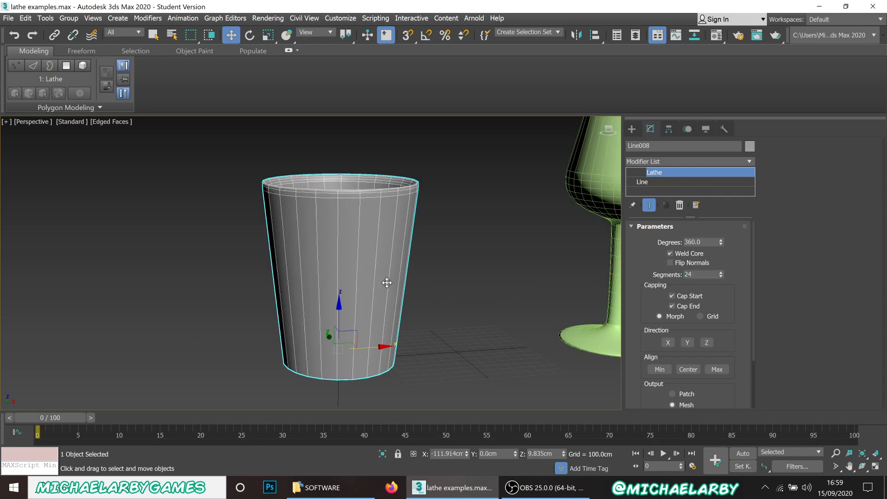
{"action": "middle_click_drag", "start_coordinate": [366, 254], "coordinate": [368, 266], "text": "alt"}
{"action": "scroll", "coordinate": [675, 305], "scroll_direction": "down", "scroll_amount": 3}
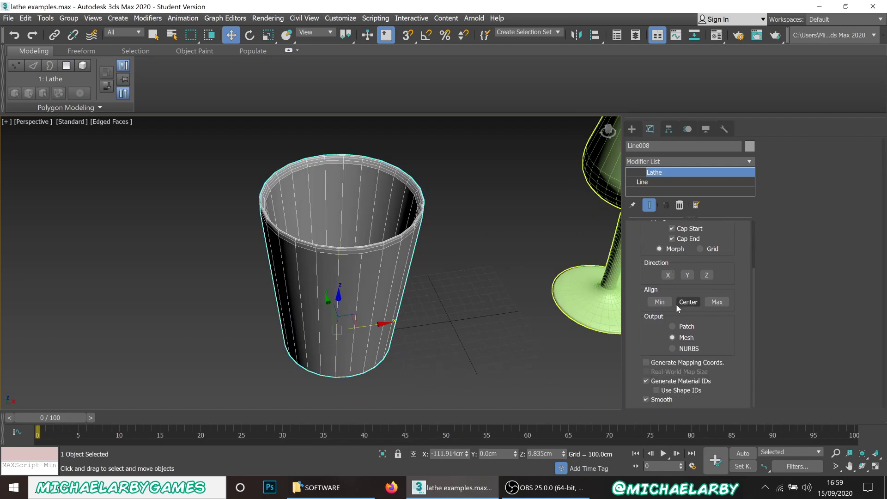
{"action": "scroll", "coordinate": [677, 305], "scroll_direction": "up", "scroll_amount": 3}
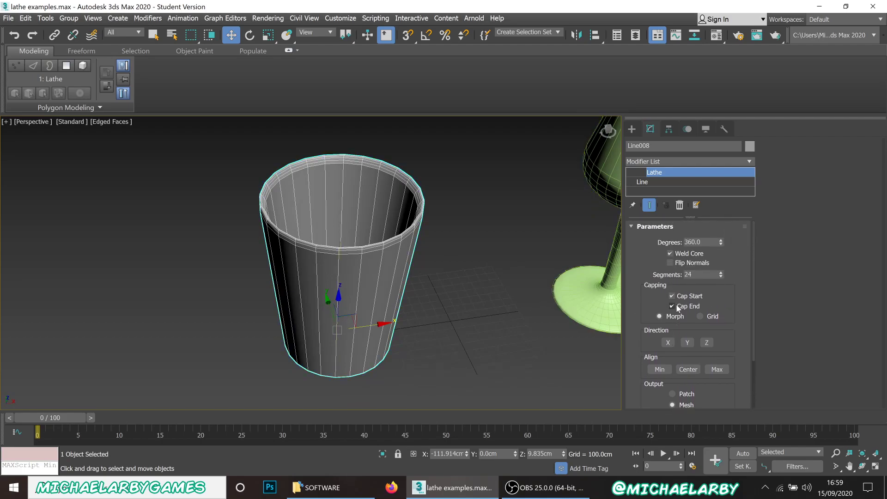
{"action": "right_click", "coordinate": [440, 265]}
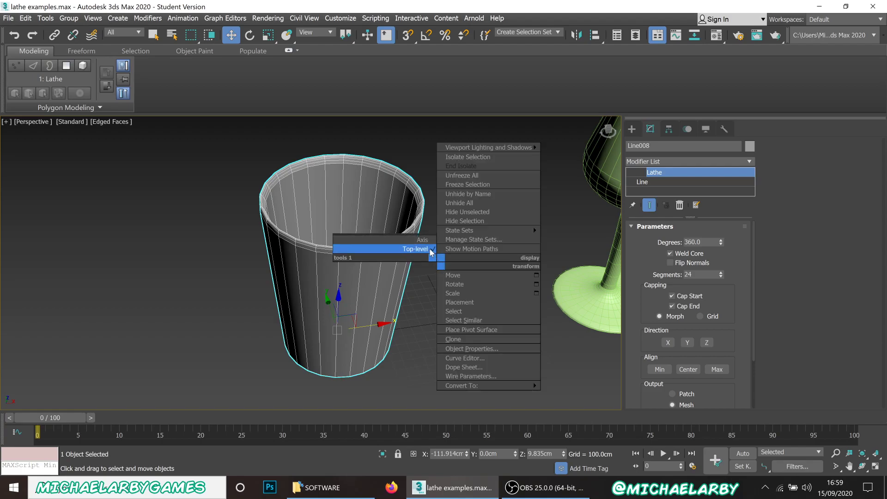
{"action": "left_click", "coordinate": [434, 253]}
{"action": "left_click", "coordinate": [370, 281]}
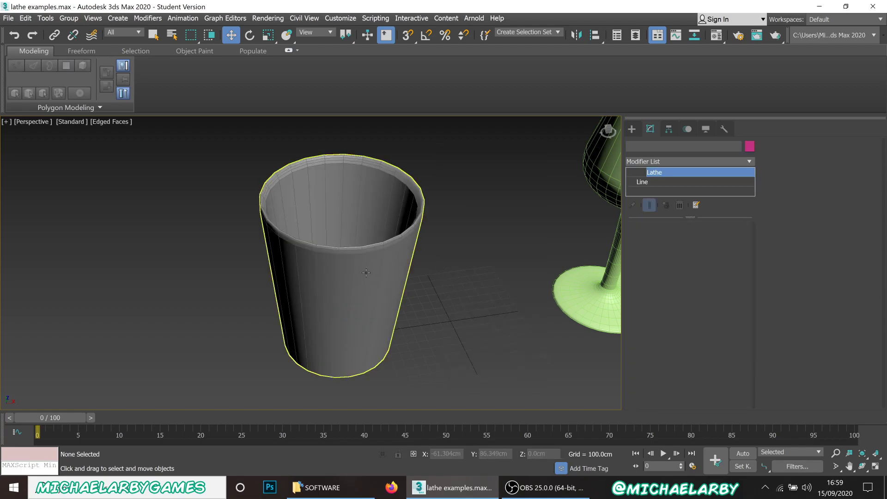
{"action": "left_click", "coordinate": [749, 162]}
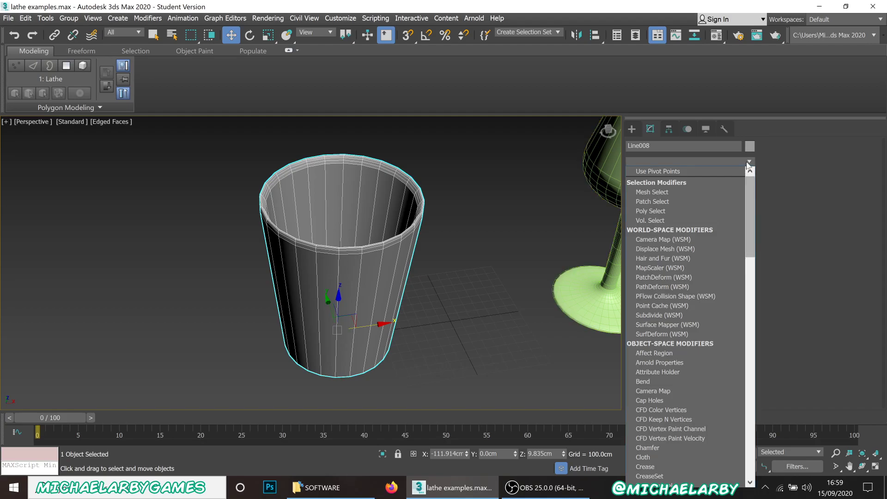
{"action": "left_click", "coordinate": [749, 163]}
Check the cup's Editable Poly conversion option, view its base Line profile, and go back to the Lathe level.
{"action": "right_click", "coordinate": [350, 275]}
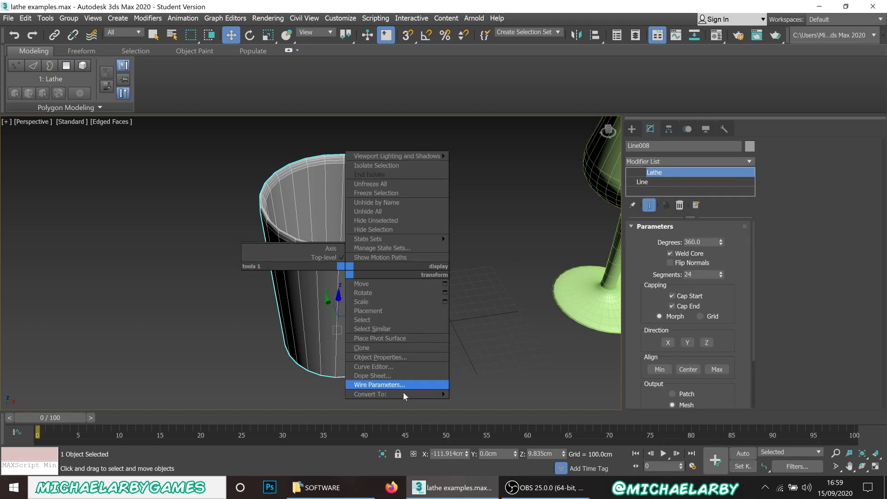
{"action": "mouse_move", "coordinate": [405, 395]}
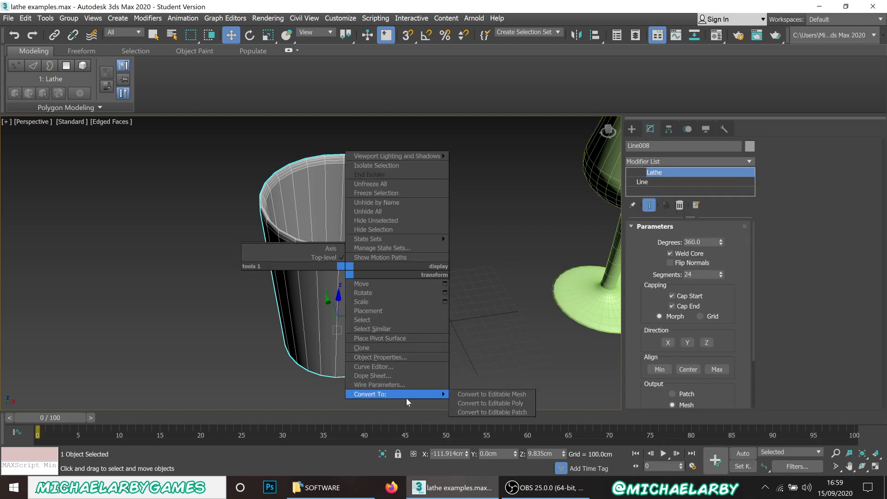
{"action": "left_click", "coordinate": [487, 403]}
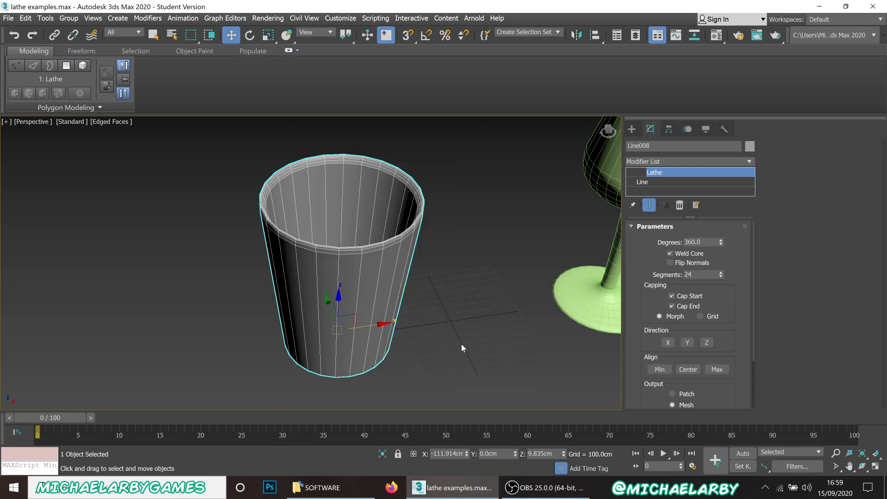
{"action": "left_click", "coordinate": [669, 183]}
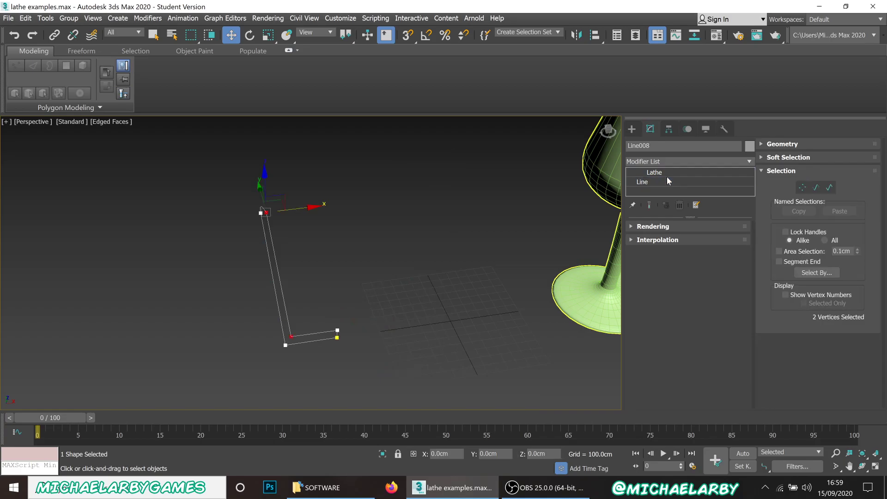
{"action": "left_click", "coordinate": [664, 172]}
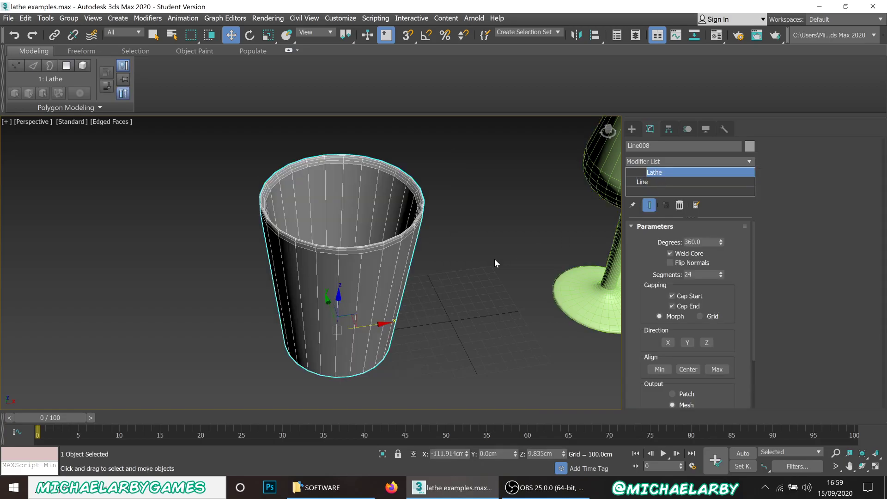
Add an Edit Poly modifier above the cup's Lathe, keeping the modifier stack uncollapsed.
{"action": "left_click", "coordinate": [751, 161]}
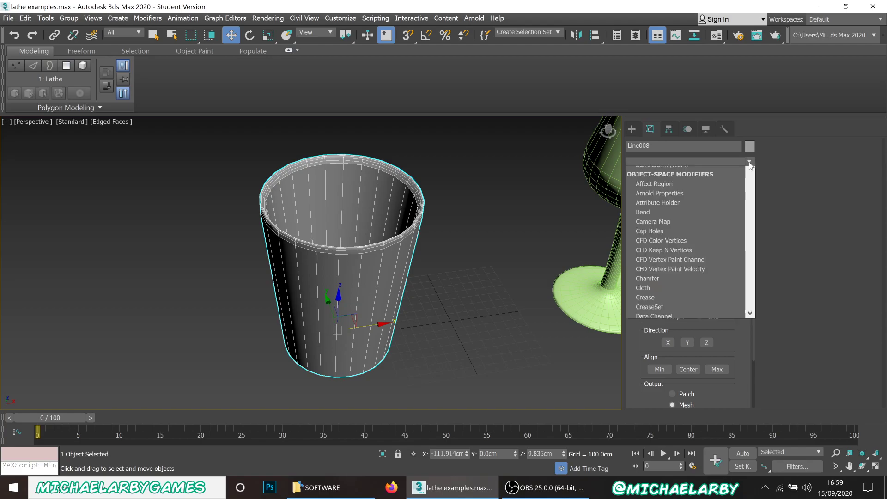
{"action": "left_click_drag", "start_coordinate": [751, 185], "coordinate": [755, 254]}
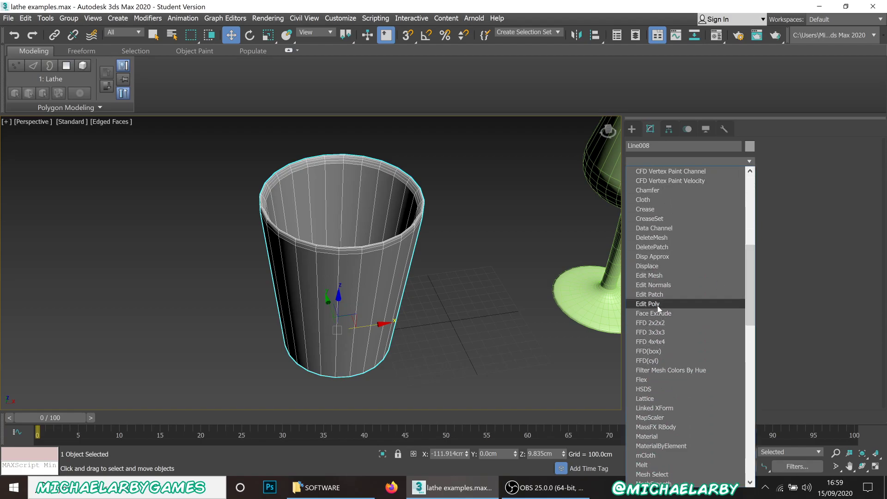
{"action": "left_click", "coordinate": [656, 304]}
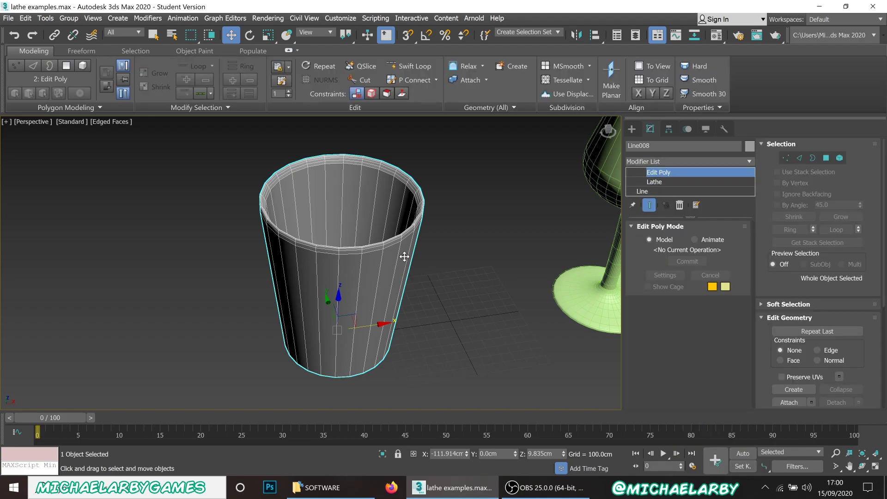
{"action": "right_click", "coordinate": [374, 258]}
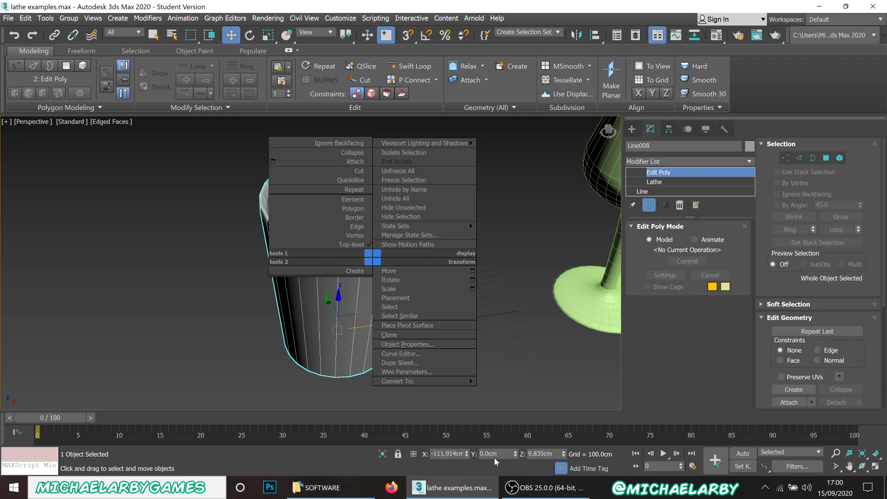
{"action": "left_click", "coordinate": [409, 391]}
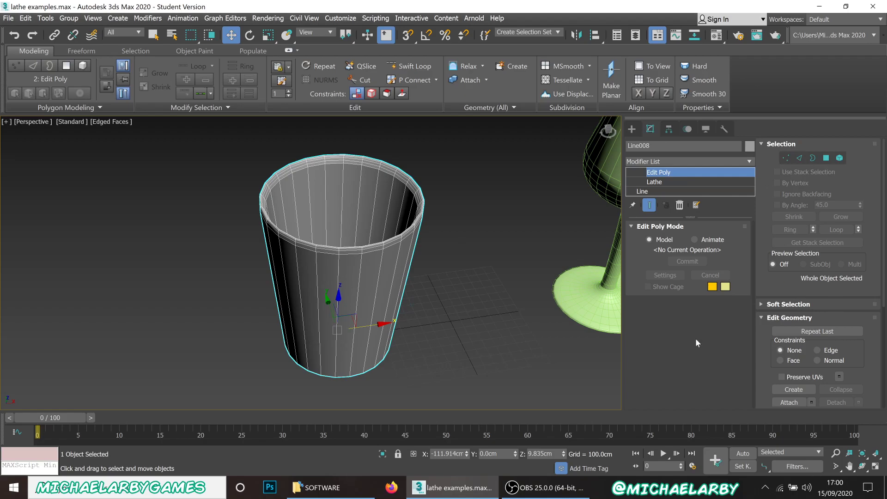
Select all of the cup's polygons at the Edit Poly modifier's Polygon level and bring up their smoothing group settings.
{"action": "scroll", "coordinate": [817, 279], "scroll_direction": "down", "scroll_amount": 5}
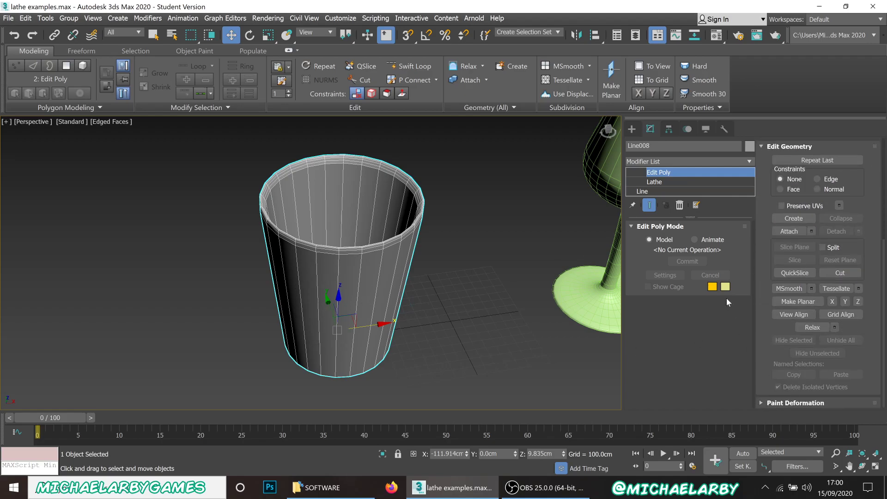
{"action": "scroll", "coordinate": [765, 278], "scroll_direction": "up", "scroll_amount": 5}
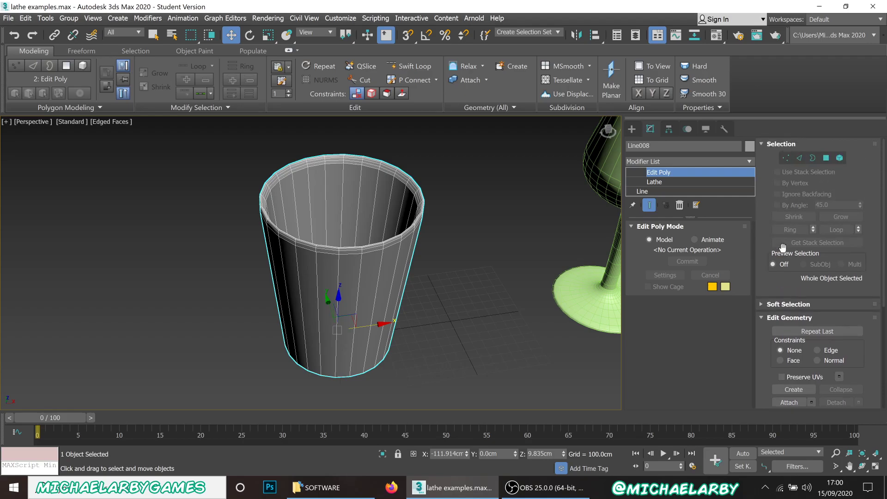
{"action": "left_click", "coordinate": [825, 159]}
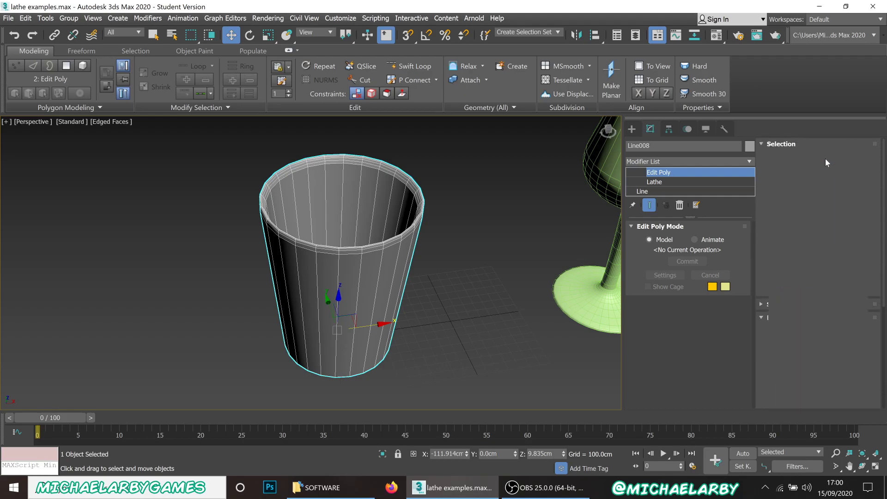
{"action": "scroll", "coordinate": [348, 252], "scroll_direction": "down", "scroll_amount": 3}
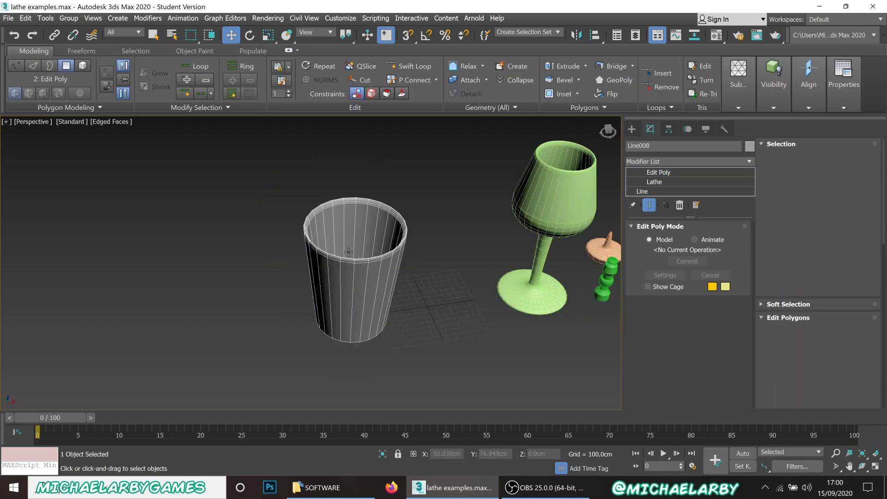
{"action": "scroll", "coordinate": [350, 251], "scroll_direction": "up", "scroll_amount": 4}
{"action": "scroll", "coordinate": [387, 255], "scroll_direction": "down", "scroll_amount": 5}
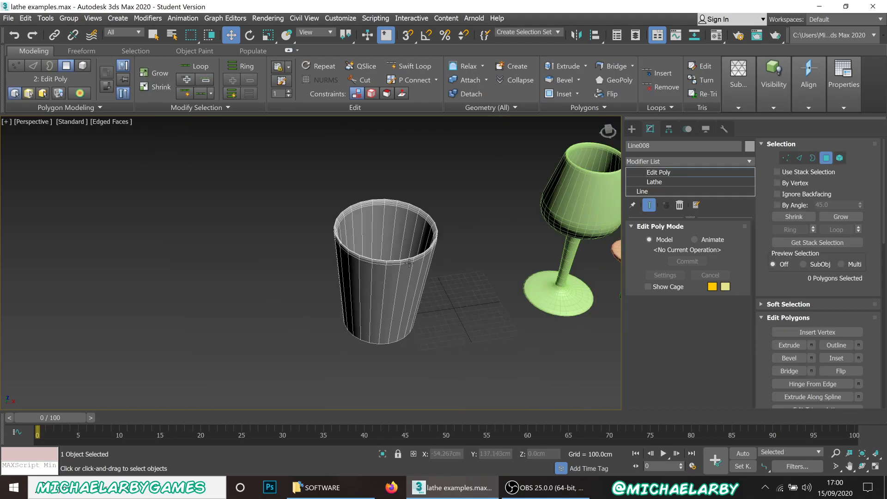
{"action": "scroll", "coordinate": [804, 307], "scroll_direction": "down", "scroll_amount": 5}
{"action": "scroll", "coordinate": [804, 308], "scroll_direction": "down", "scroll_amount": 8}
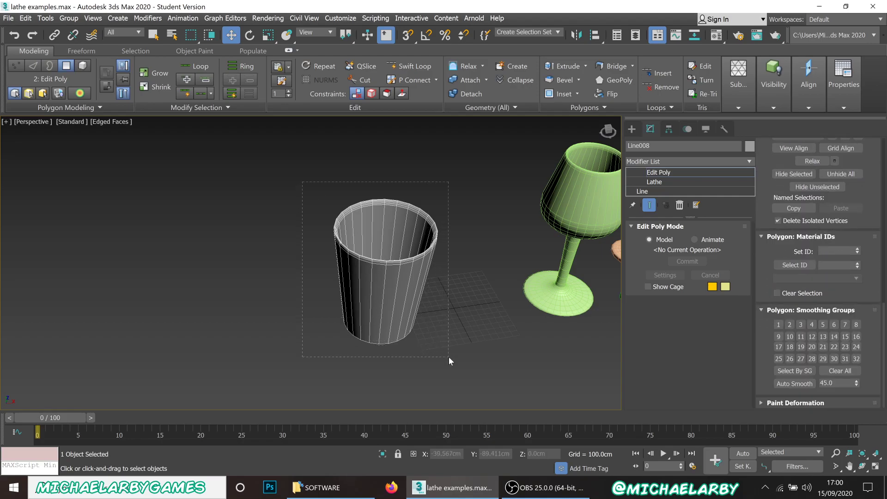
{"action": "key", "text": "ctrl+a"}
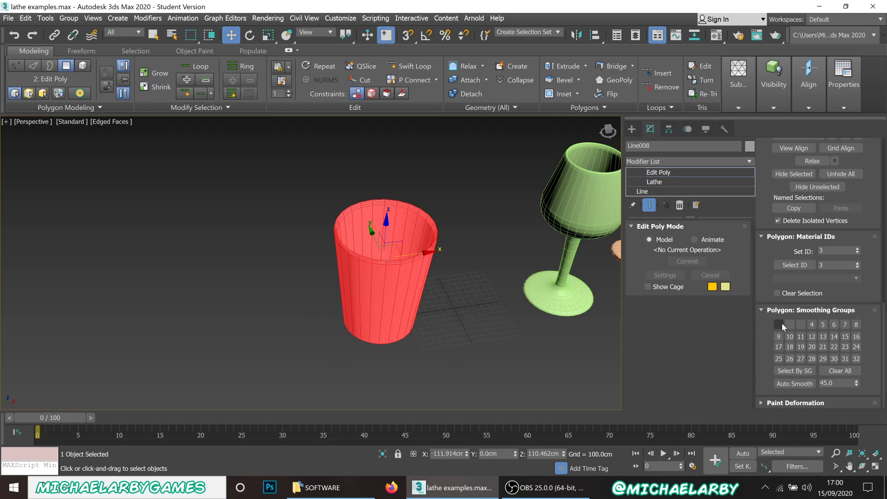
Clear all smoothing groups from the cup's polygons and view the deselected cup without edged faces.
{"action": "scroll", "coordinate": [363, 253], "scroll_direction": "up", "scroll_amount": 5}
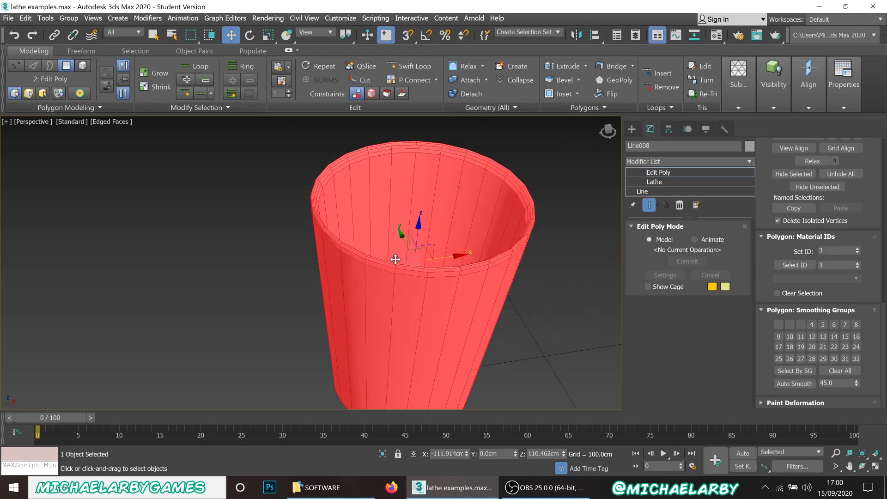
{"action": "scroll", "coordinate": [457, 270], "scroll_direction": "down", "scroll_amount": 2}
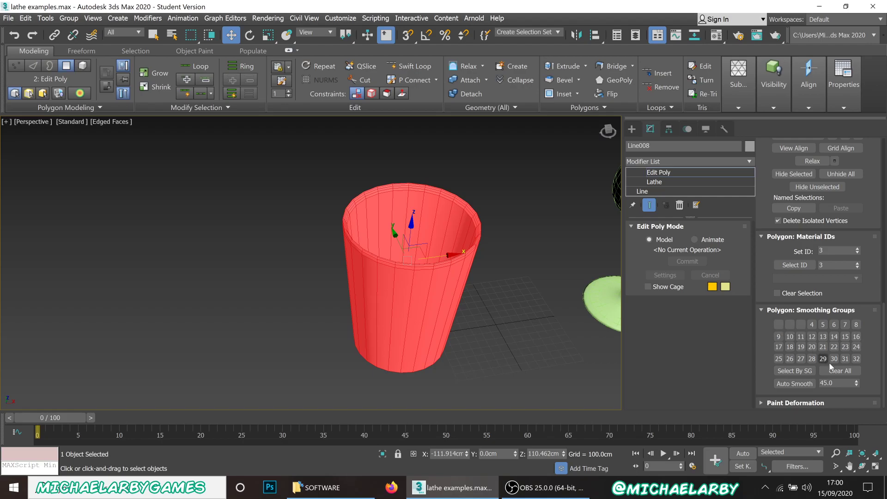
{"action": "left_click", "coordinate": [839, 371]}
{"action": "key", "text": "F4"}
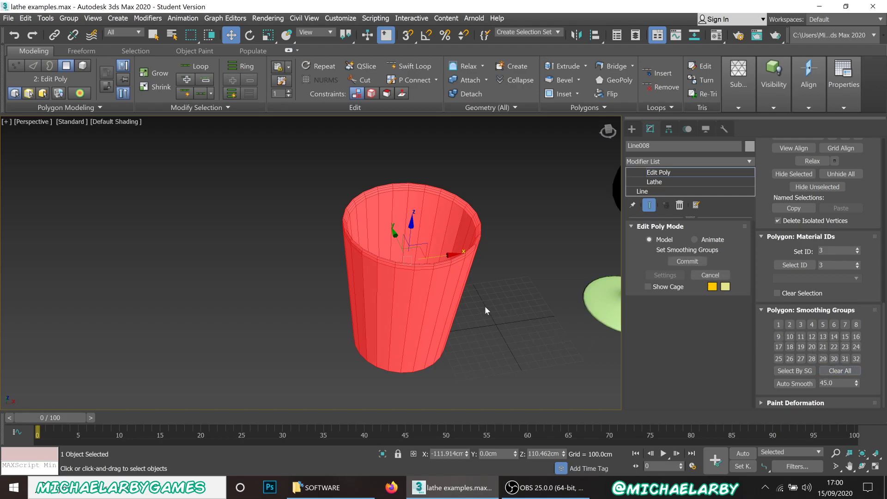
{"action": "left_click", "coordinate": [485, 307]}
{"action": "scroll", "coordinate": [384, 287], "scroll_direction": "up", "scroll_amount": 2}
{"action": "scroll", "coordinate": [386, 280], "scroll_direction": "down", "scroll_amount": 2}
{"action": "scroll", "coordinate": [433, 217], "scroll_direction": "up", "scroll_amount": 1}
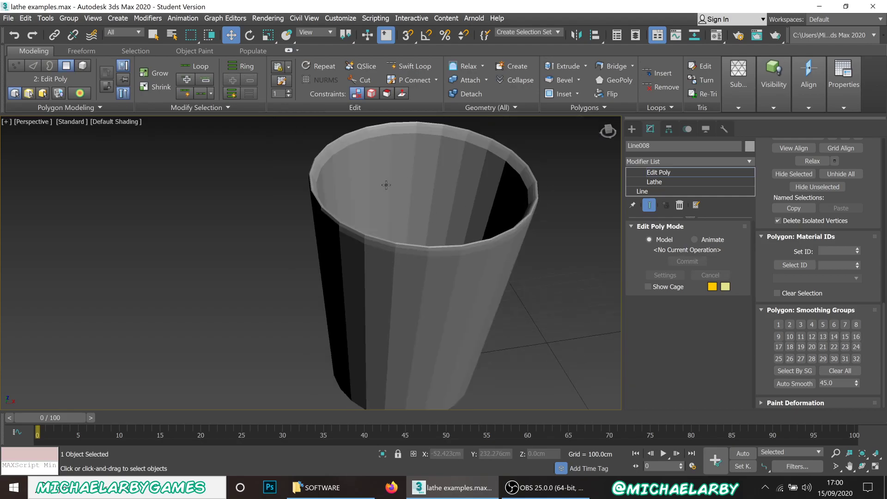
{"action": "scroll", "coordinate": [409, 196], "scroll_direction": "down", "scroll_amount": 2}
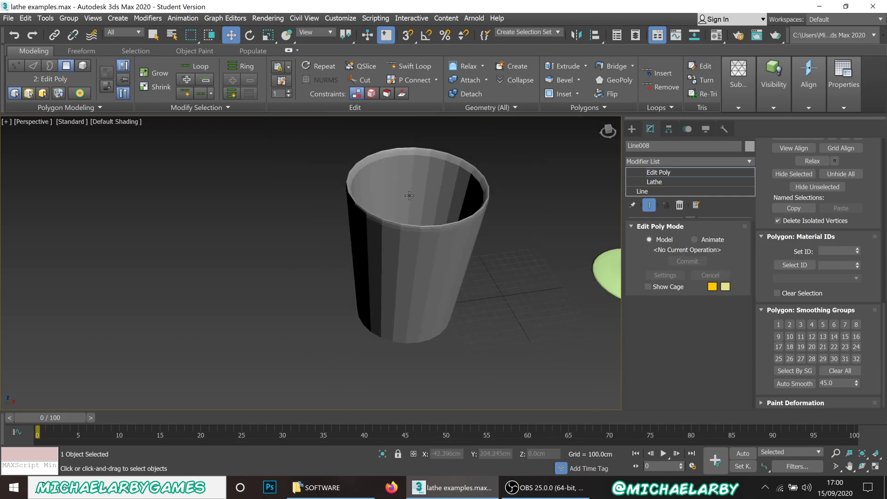
Assign smoothing group 1 to the polygons around the cup's wall below the rim, leaving the rim polygons out.
{"action": "middle_click_drag", "start_coordinate": [458, 293], "coordinate": [453, 270], "text": "alt"}
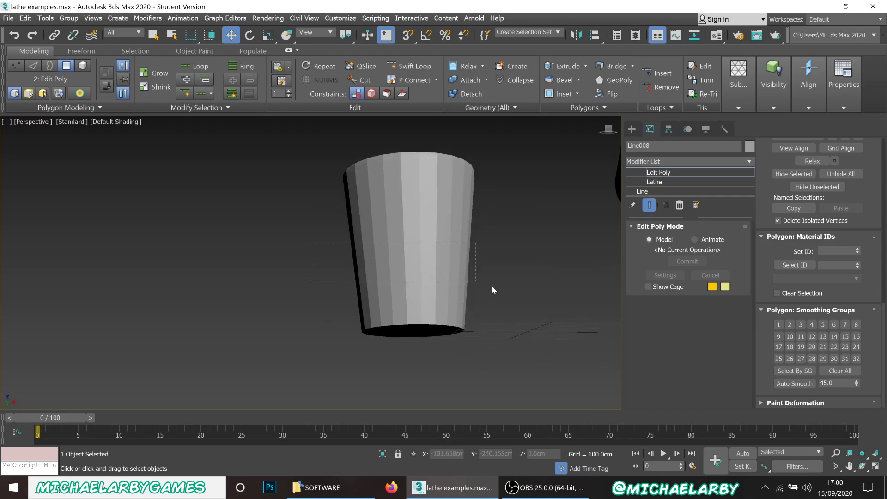
{"action": "left_click_drag", "start_coordinate": [490, 289], "coordinate": [496, 290]}
{"action": "left_click", "coordinate": [778, 325]}
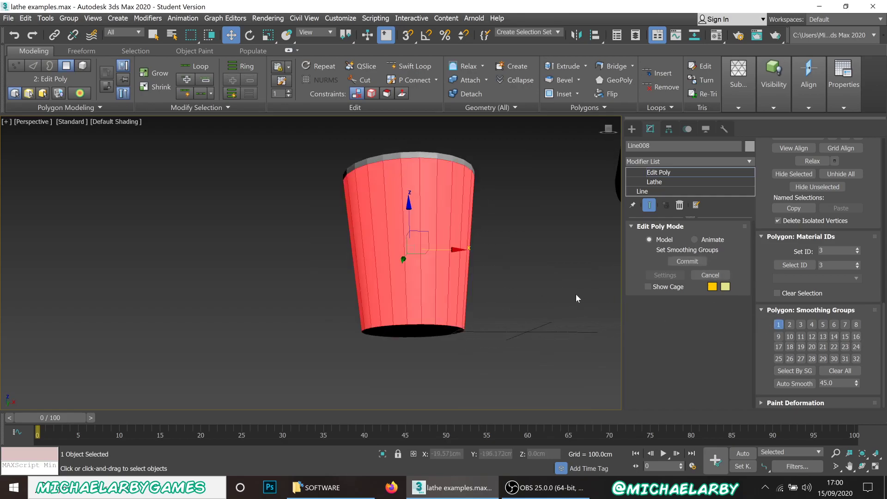
{"action": "left_click", "coordinate": [541, 287]}
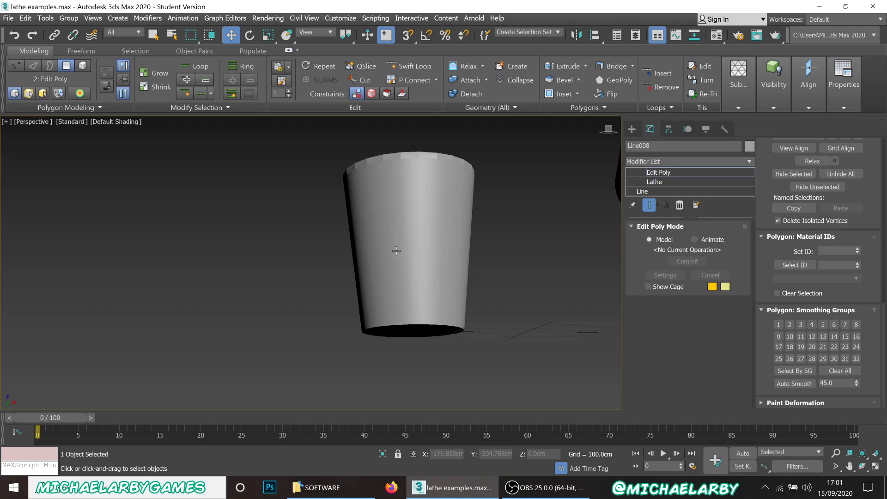
Compare the shading of the cup's rim with that of its wall, close up and from above.
{"action": "scroll", "coordinate": [409, 161], "scroll_direction": "up", "scroll_amount": 3}
{"action": "middle_click_drag", "start_coordinate": [407, 155], "coordinate": [404, 219]}
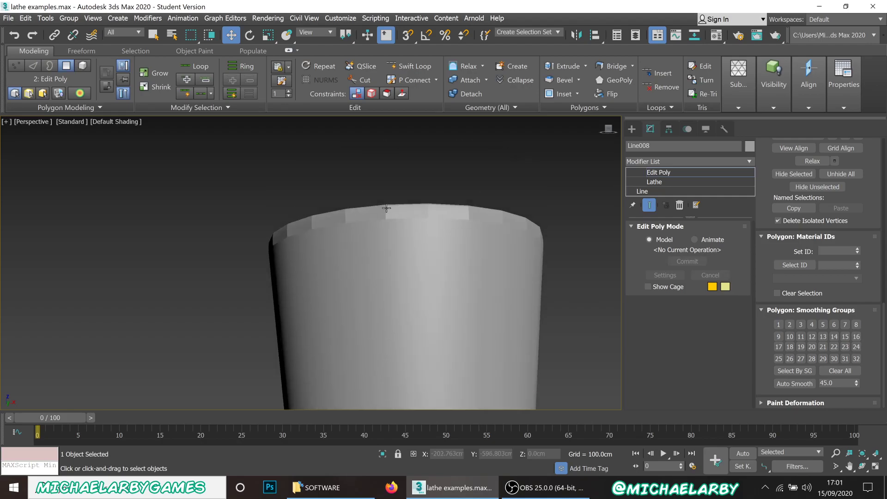
{"action": "middle_click_drag", "start_coordinate": [392, 200], "coordinate": [349, 249], "text": "alt"}
{"action": "scroll", "coordinate": [401, 201], "scroll_direction": "down", "scroll_amount": 8}
{"action": "scroll", "coordinate": [401, 201], "scroll_direction": "up", "scroll_amount": 4}
{"action": "scroll", "coordinate": [345, 240], "scroll_direction": "up", "scroll_amount": 4}
{"action": "scroll", "coordinate": [345, 236], "scroll_direction": "down", "scroll_amount": 2}
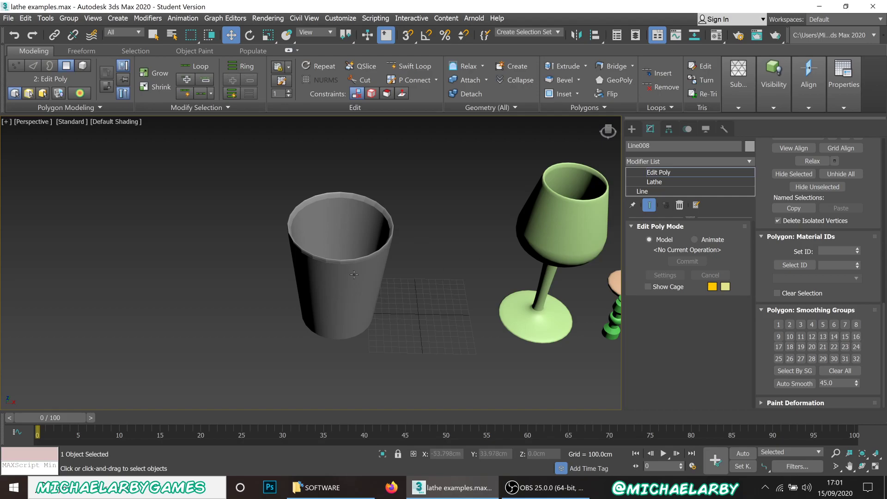
Add an Unwrap UVW modifier above the cup's Edit Poly modifier.
{"action": "left_click", "coordinate": [748, 161]}
{"action": "scroll", "coordinate": [788, 409], "scroll_direction": "down", "scroll_amount": 20}
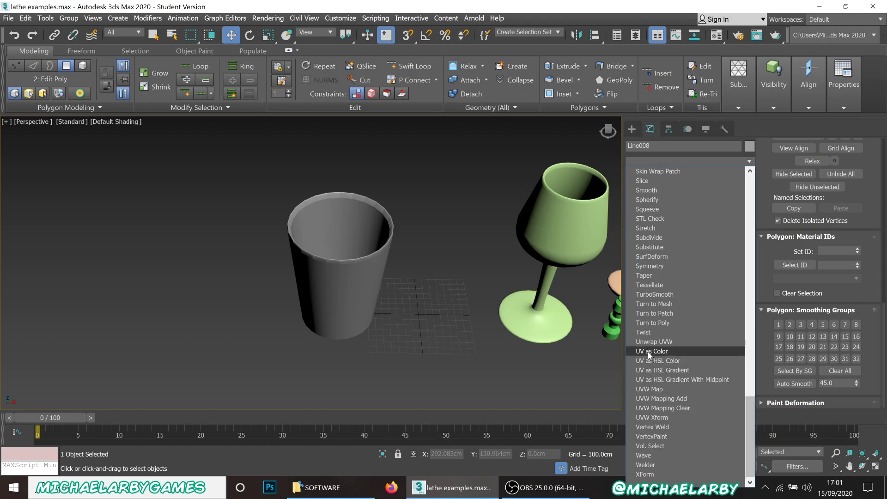
{"action": "left_click", "coordinate": [647, 343]}
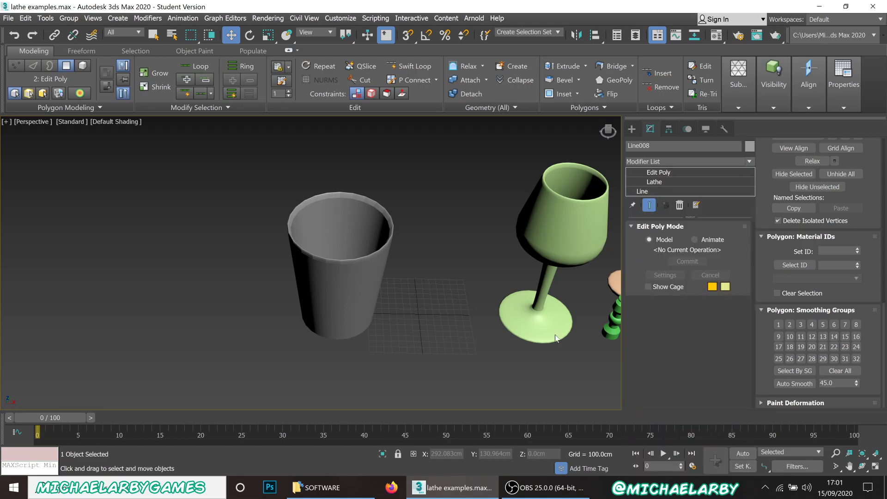
{"action": "scroll", "coordinate": [678, 161], "scroll_direction": "down", "scroll_amount": 3}
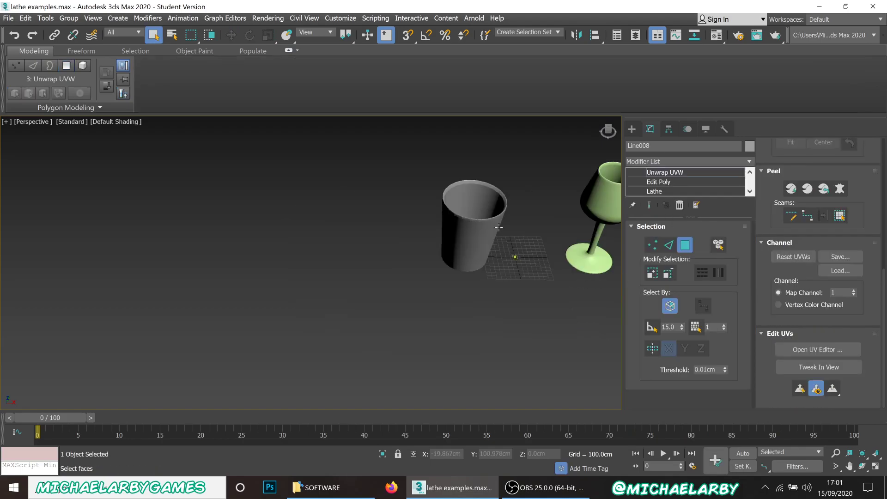
{"action": "scroll", "coordinate": [493, 227], "scroll_direction": "up", "scroll_amount": 2}
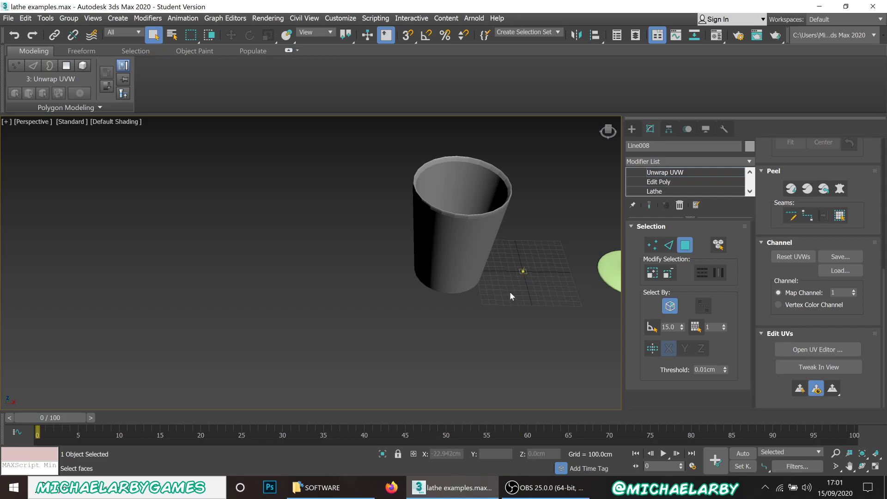
Open the UV Editor for the cup and enlarge its window, keeping the cup in view beside it.
{"action": "left_click", "coordinate": [808, 353]}
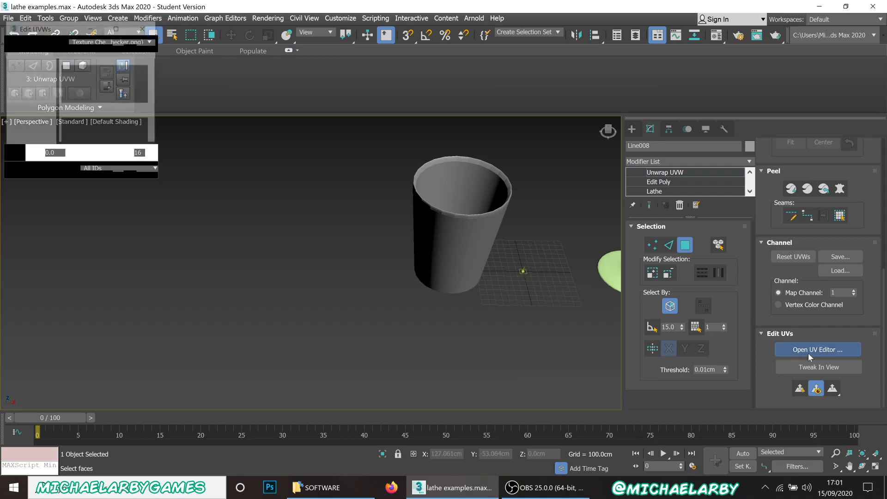
{"action": "left_click_drag", "start_coordinate": [157, 178], "coordinate": [373, 386]}
{"action": "left_click", "coordinate": [452, 258]}
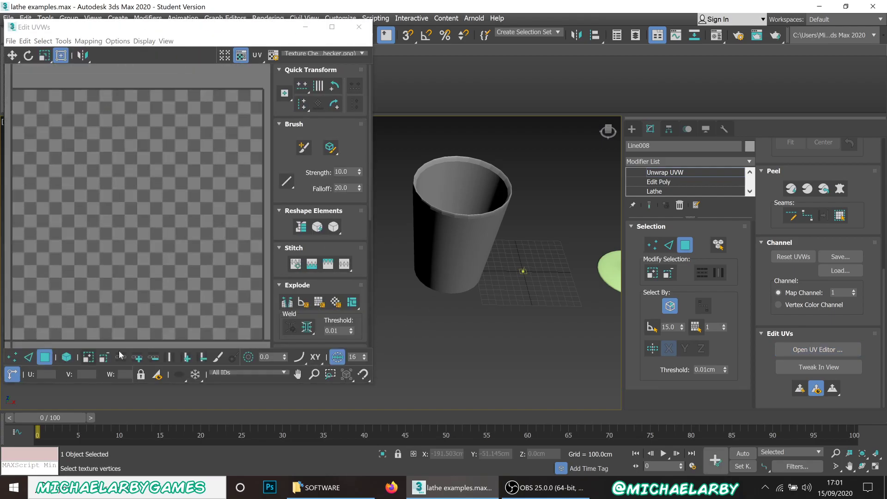
{"action": "mouse_move", "coordinate": [473, 244]}
{"action": "middle_mouse_down", "text": "alt"}
{"action": "mouse_move", "coordinate": [469, 220]}
{"action": "mouse_move", "coordinate": [469, 241]}
{"action": "middle_mouse_up", "text": "alt"}
Return Unwrap UVW from Polygon to the top level and reselect the cup.
{"action": "right_click", "coordinate": [509, 228]}
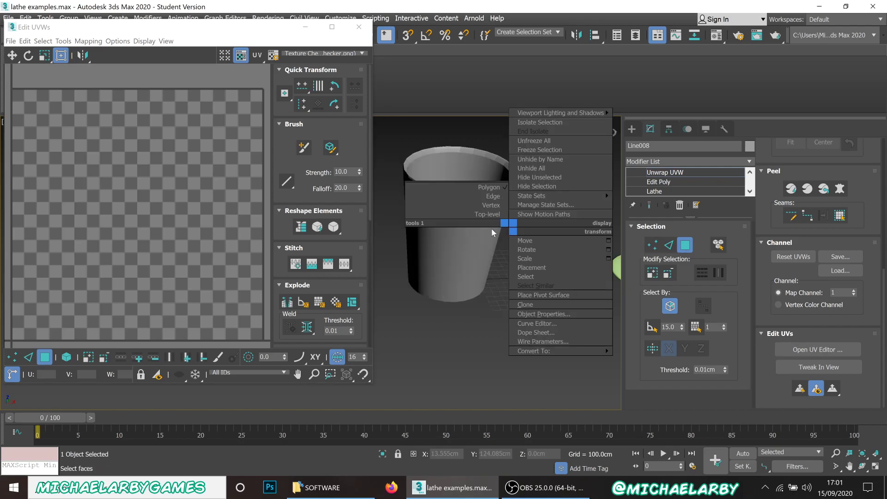
{"action": "left_click", "coordinate": [494, 215]}
{"action": "left_click", "coordinate": [451, 248]}
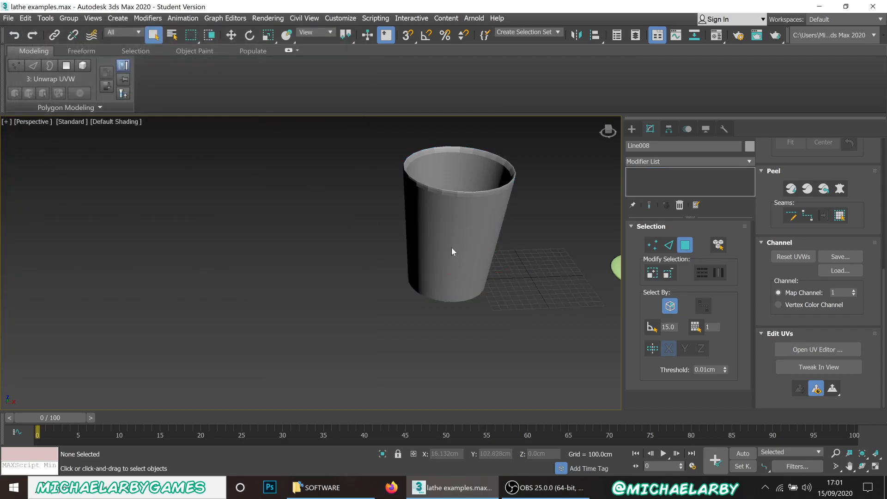
{"action": "left_click", "coordinate": [456, 242]}
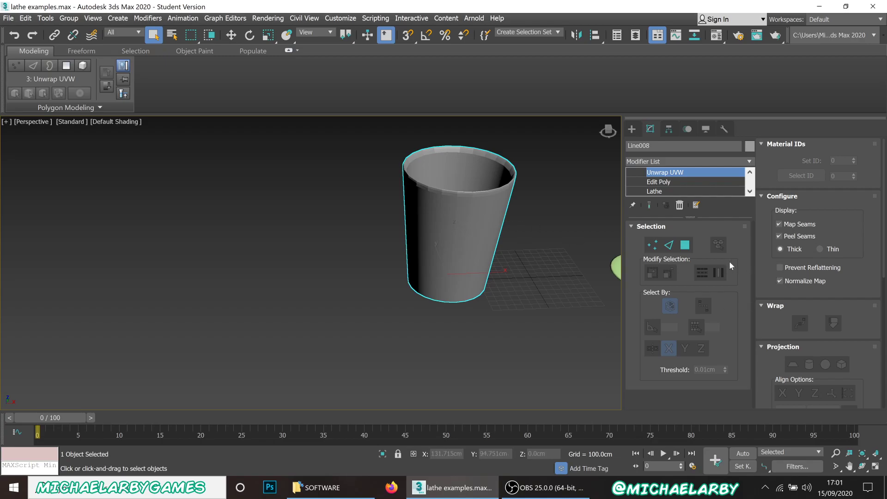
Reopen the UV Editor, switch it to Polygon selection, and return to the modifier's top level.
{"action": "scroll", "coordinate": [787, 297], "scroll_direction": "down", "scroll_amount": 5}
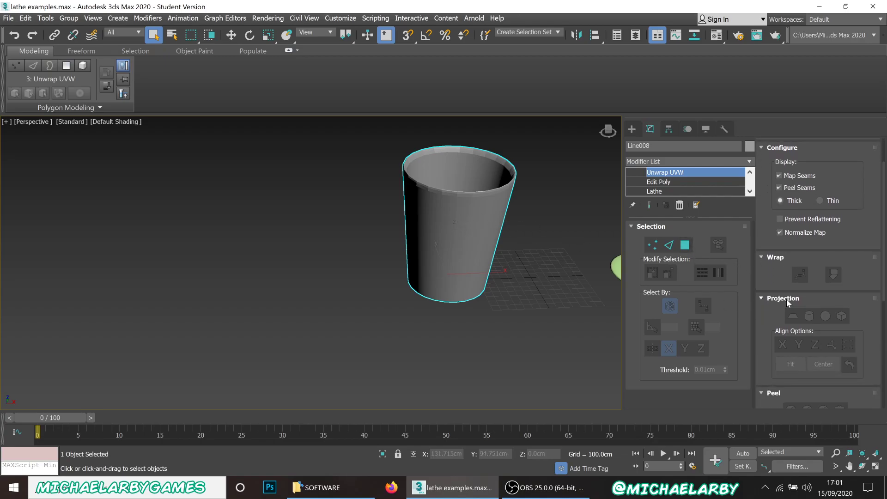
{"action": "scroll", "coordinate": [785, 299], "scroll_direction": "down", "scroll_amount": 2}
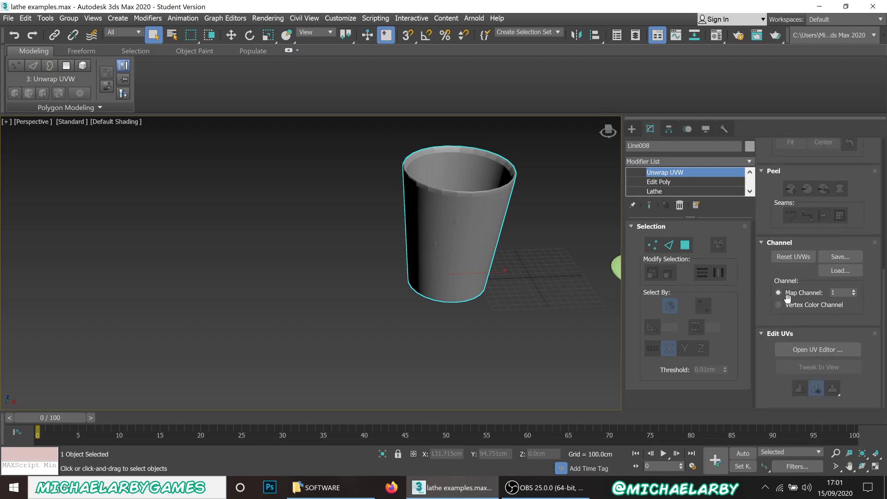
{"action": "left_click", "coordinate": [822, 350]}
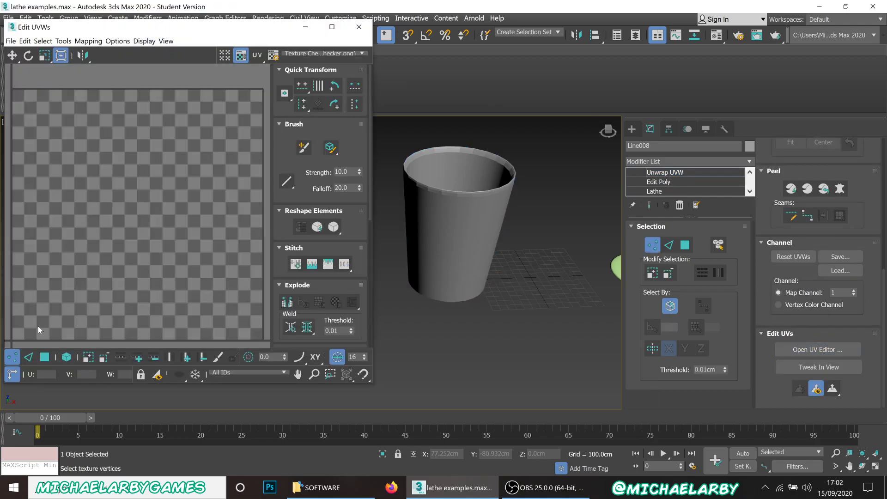
{"action": "left_click", "coordinate": [45, 357]}
{"action": "right_click", "coordinate": [437, 213]}
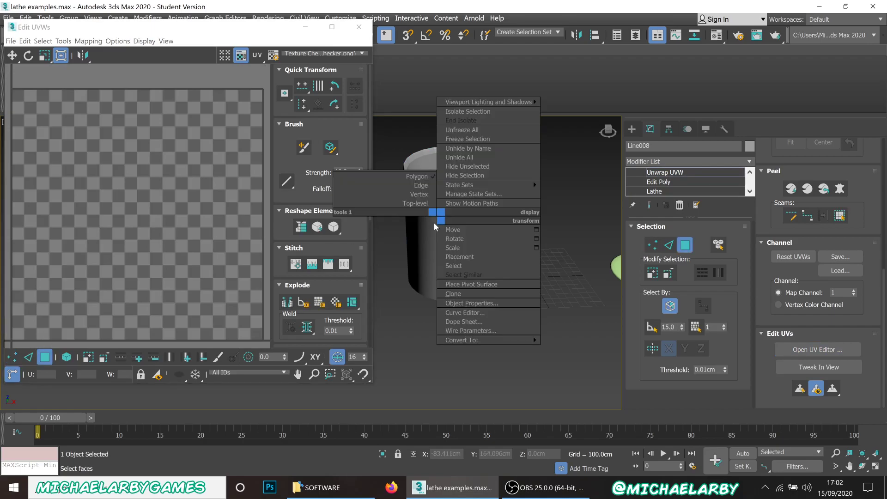
{"action": "left_click", "coordinate": [415, 208]}
Switch between the cup's Edit Poly and Unwrap UVW modifiers, finishing on Edit Poly and accepting the topology dependency warning each time.
{"action": "left_click", "coordinate": [677, 183]}
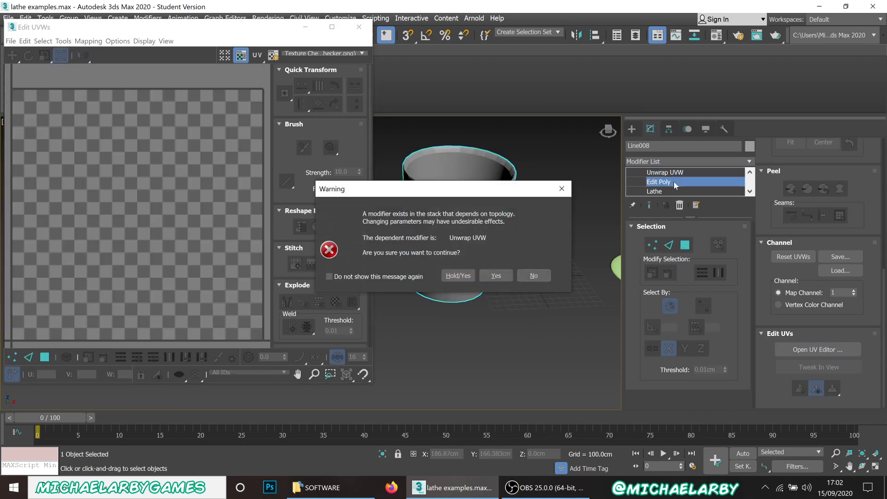
{"action": "left_click", "coordinate": [495, 275]}
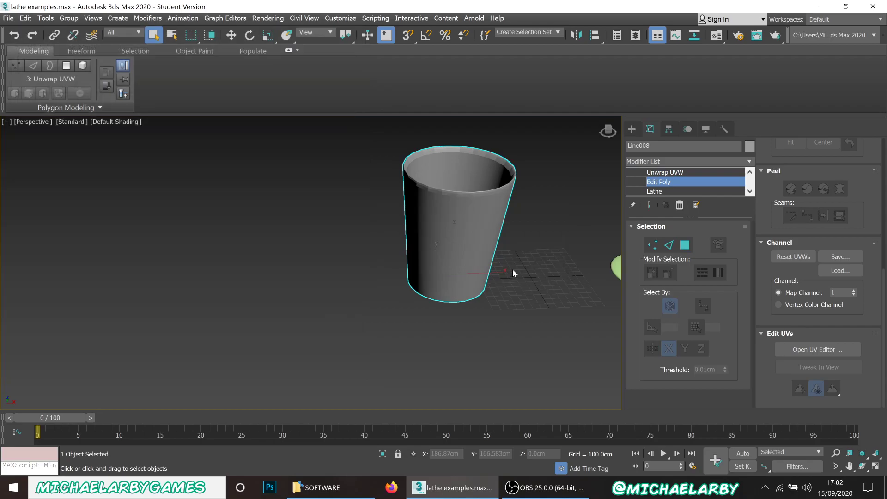
{"action": "left_click", "coordinate": [668, 179]}
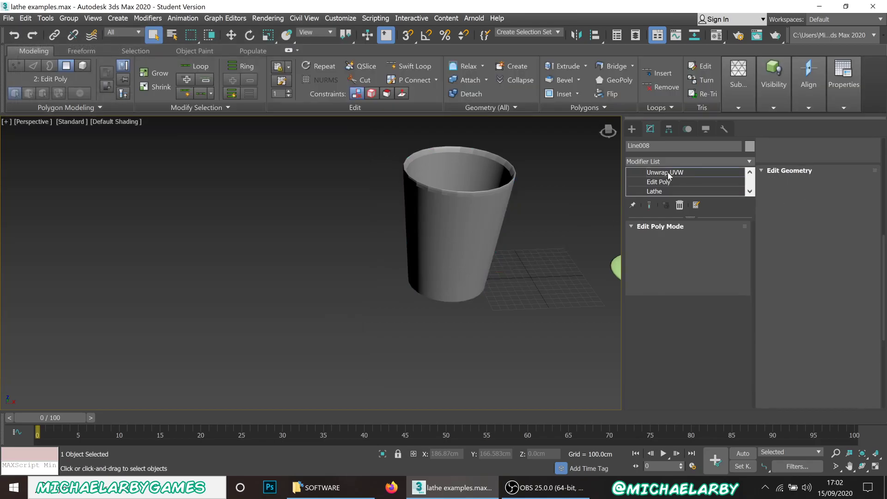
{"action": "left_click", "coordinate": [669, 181]}
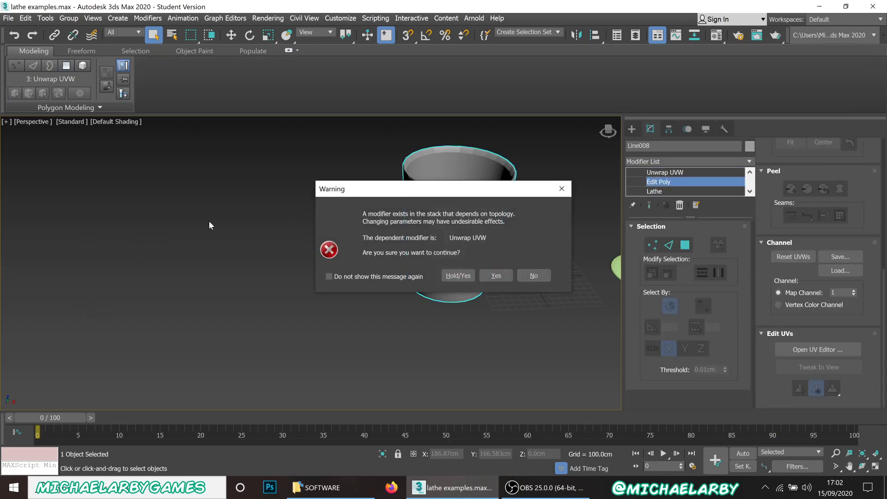
{"action": "left_click", "coordinate": [504, 278]}
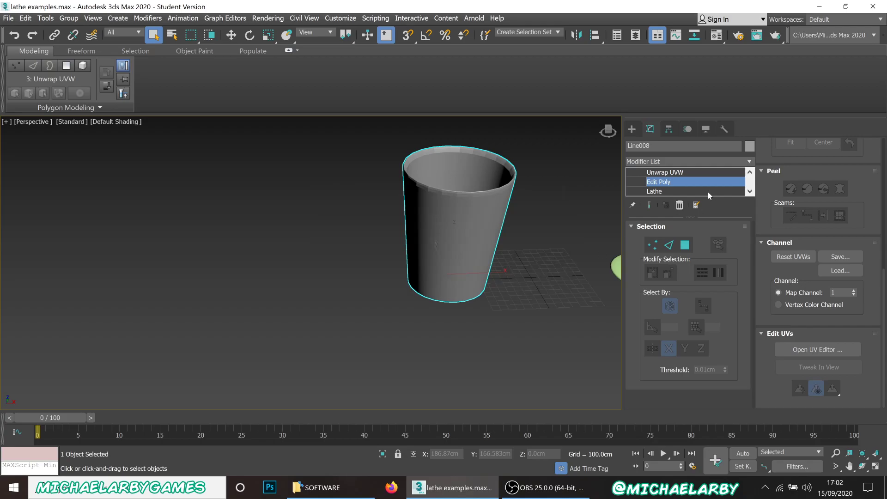
Activate the Edit Poly modifier in the cup's stack and toggle its Polygon sub-object level.
{"action": "left_click", "coordinate": [686, 181]}
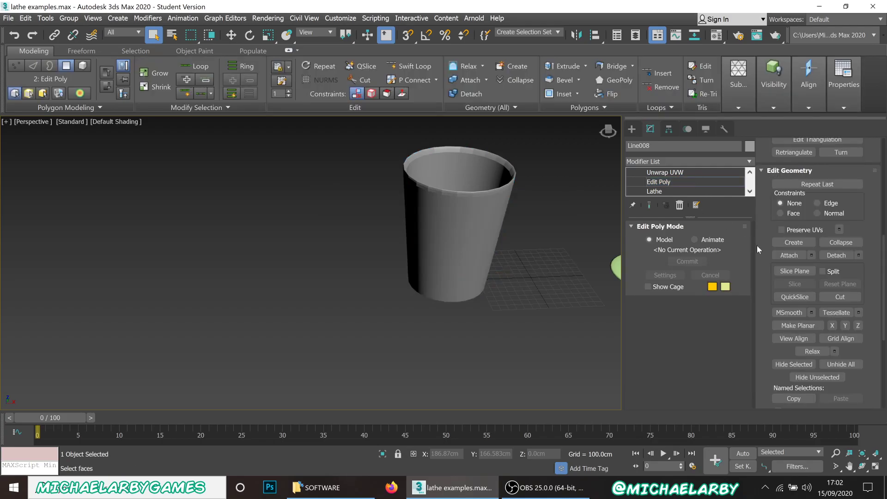
{"action": "scroll", "coordinate": [780, 253], "scroll_direction": "up", "scroll_amount": 2}
{"action": "scroll", "coordinate": [780, 252], "scroll_direction": "up", "scroll_amount": 10}
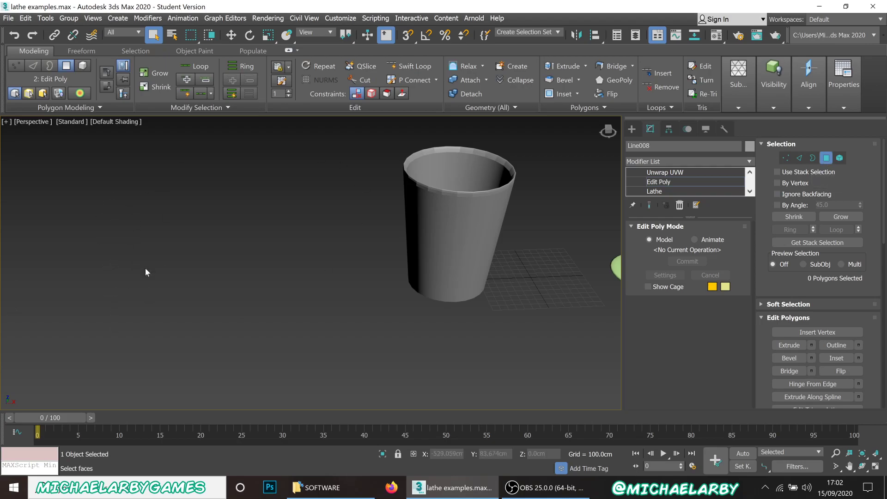
{"action": "left_click", "coordinate": [826, 159]}
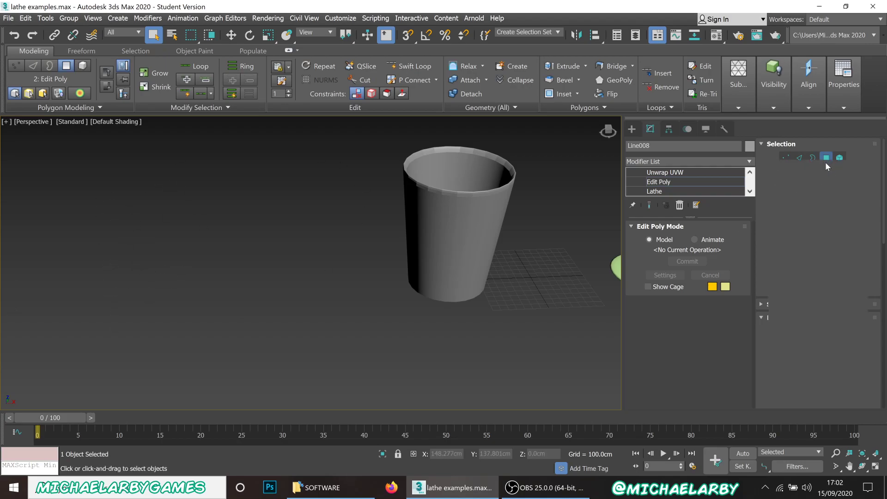
Switch to the cup's Unwrap UVW modifier, open its UV Editor, and bring the whole UV layout into view.
{"action": "left_click", "coordinate": [677, 173]}
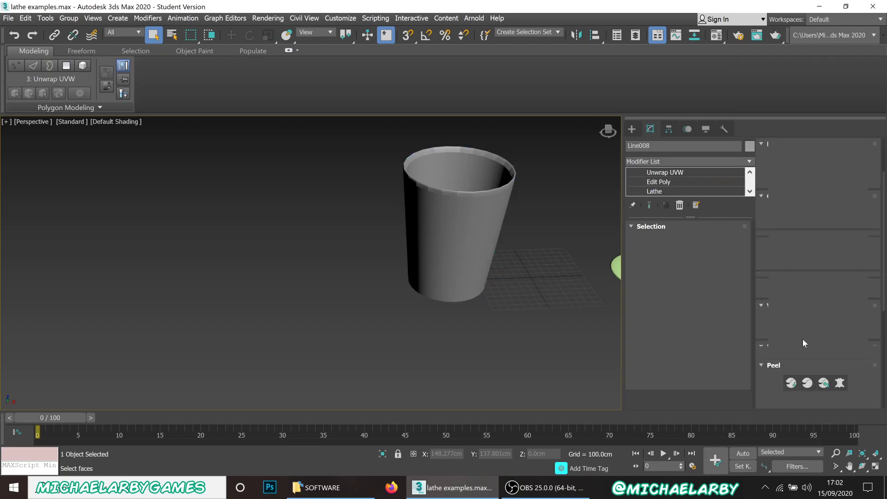
{"action": "scroll", "coordinate": [778, 313], "scroll_direction": "down", "scroll_amount": 5}
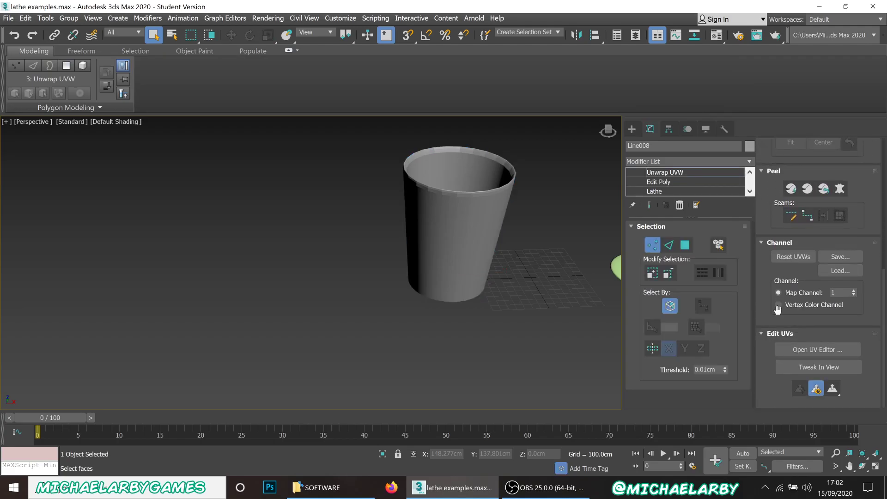
{"action": "left_click", "coordinate": [806, 353]}
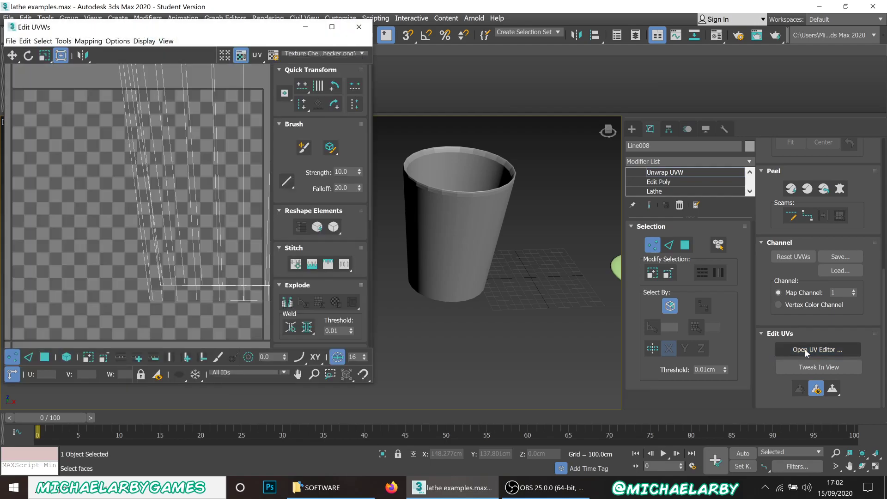
{"action": "scroll", "coordinate": [26, 225], "scroll_direction": "down", "scroll_amount": 5}
{"action": "scroll", "coordinate": [31, 222], "scroll_direction": "up", "scroll_amount": 3}
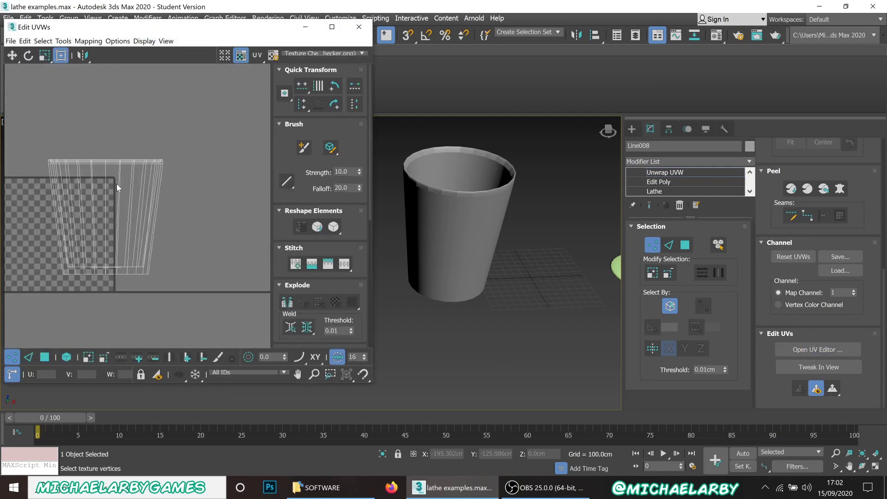
{"action": "scroll", "coordinate": [522, 286], "scroll_direction": "down", "scroll_amount": 3}
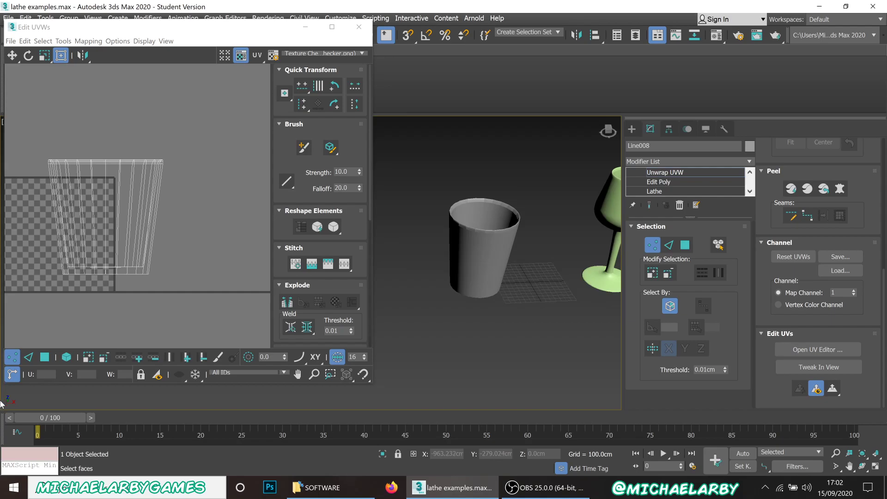
In Polygon selection mode, select the faces of the cup's outer wall across its full width.
{"action": "left_click", "coordinate": [44, 357]}
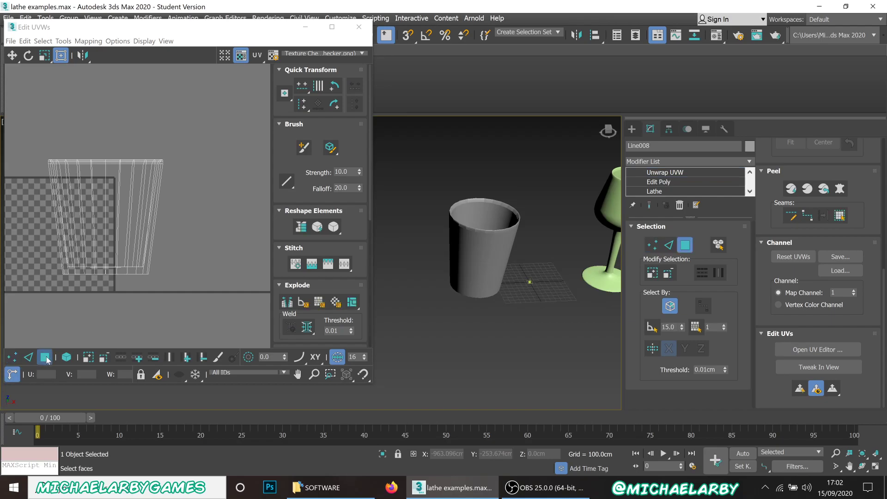
{"action": "scroll", "coordinate": [472, 238], "scroll_direction": "up", "scroll_amount": 3}
{"action": "left_click", "coordinate": [471, 240]}
{"action": "middle_click_drag", "start_coordinate": [410, 271], "coordinate": [405, 255], "text": "alt"}
{"action": "left_click_drag", "start_coordinate": [405, 267], "coordinate": [597, 327]}
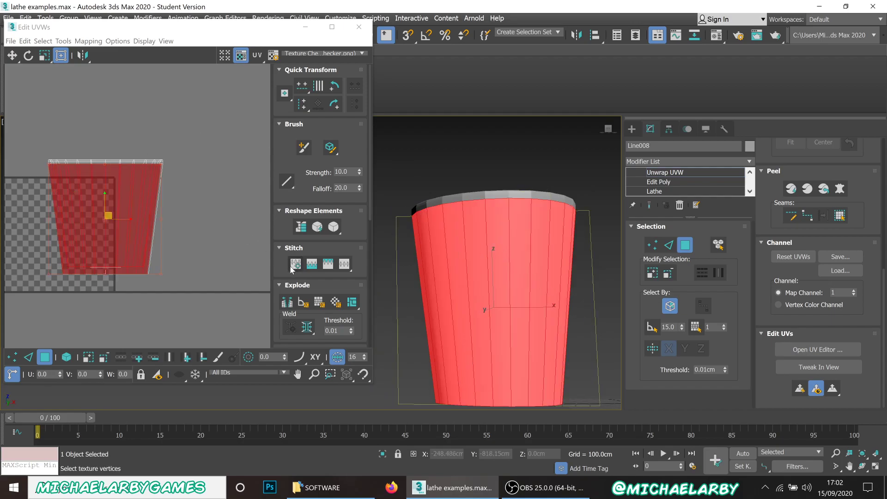
Select a single vertical strip on the cup's outer wall and break its UVs from the rest.
{"action": "scroll", "coordinate": [291, 277], "scroll_direction": "down", "scroll_amount": 2}
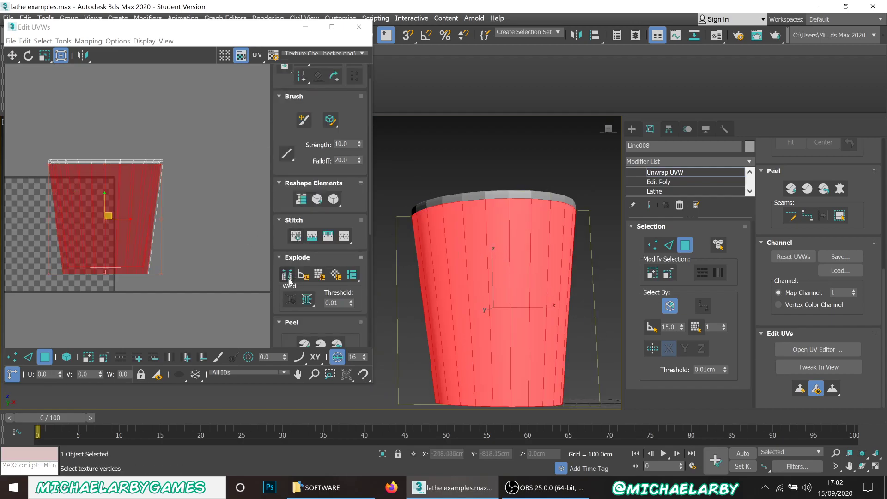
{"action": "left_click", "coordinate": [481, 301]}
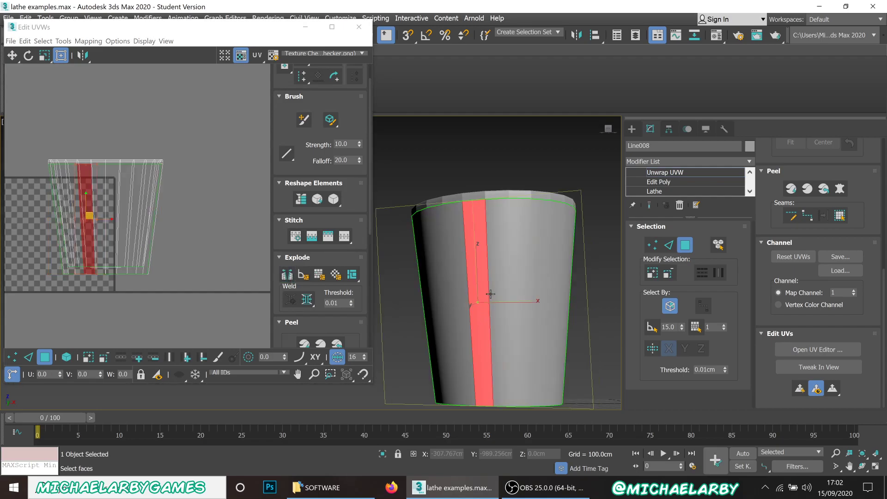
{"action": "left_click", "coordinate": [286, 275]}
Enable element selection in the UV Editor and select the cup's main UV element to inspect how the strip separates from it.
{"action": "left_click", "coordinate": [494, 274]}
{"action": "left_click", "coordinate": [66, 357]}
{"action": "left_click", "coordinate": [540, 280]}
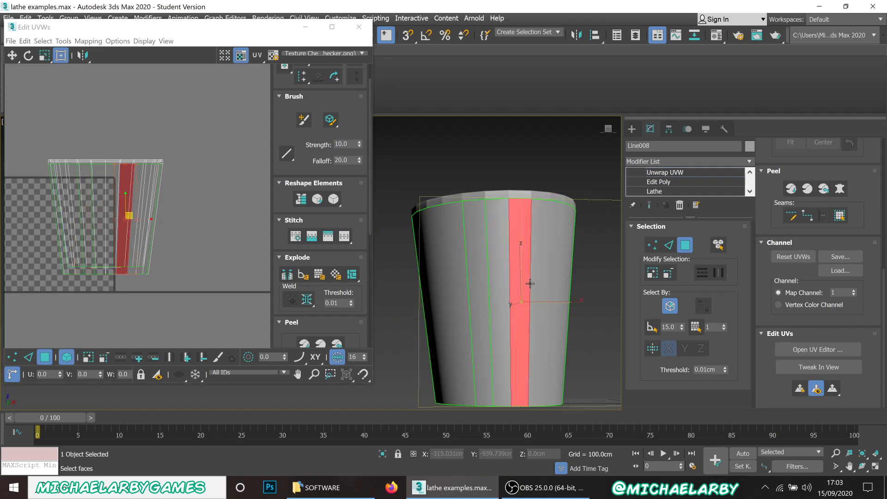
{"action": "left_click", "coordinate": [519, 290]}
{"action": "left_click", "coordinate": [126, 225]}
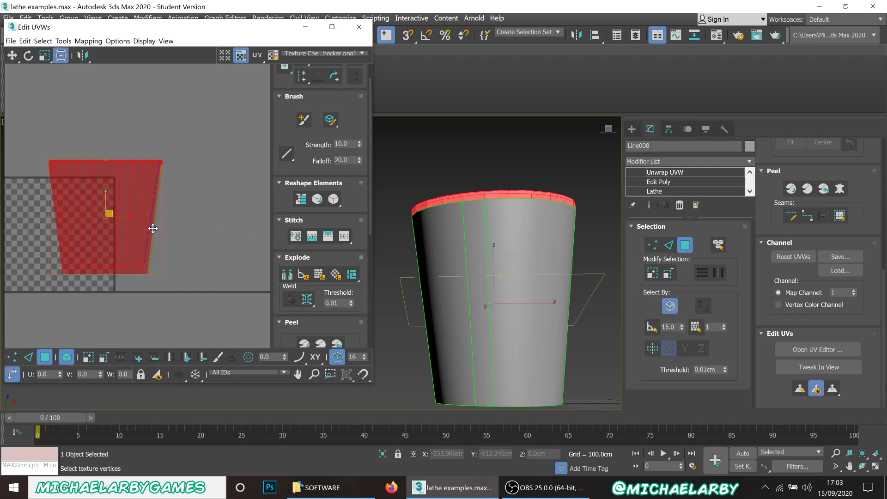
{"action": "left_click", "coordinate": [219, 245]}
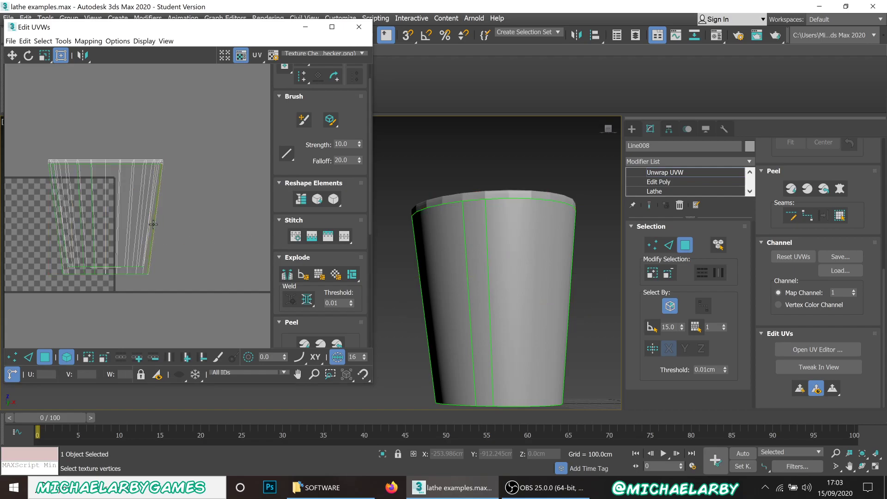
{"action": "left_click", "coordinate": [152, 224]}
{"action": "middle_click_drag", "start_coordinate": [469, 228], "coordinate": [383, 256], "text": "alt"}
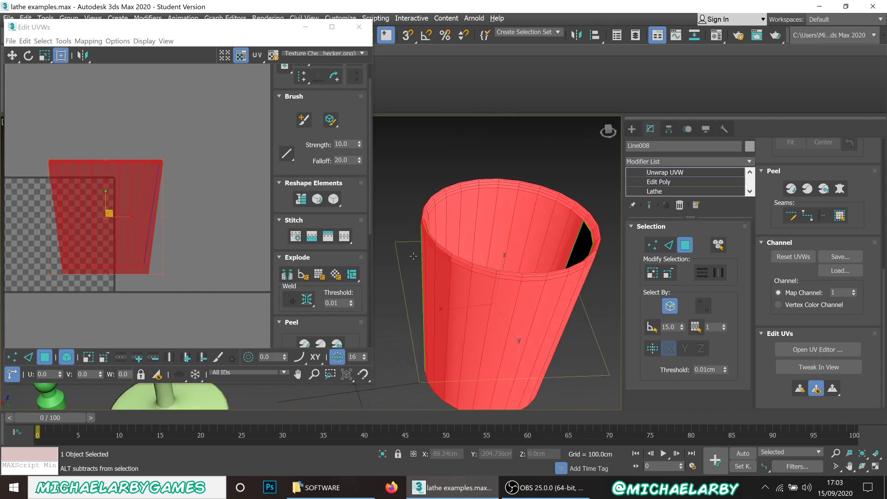
{"action": "scroll", "coordinate": [309, 221], "scroll_direction": "up", "scroll_amount": 2}
{"action": "scroll", "coordinate": [309, 221], "scroll_direction": "up", "scroll_amount": 1}
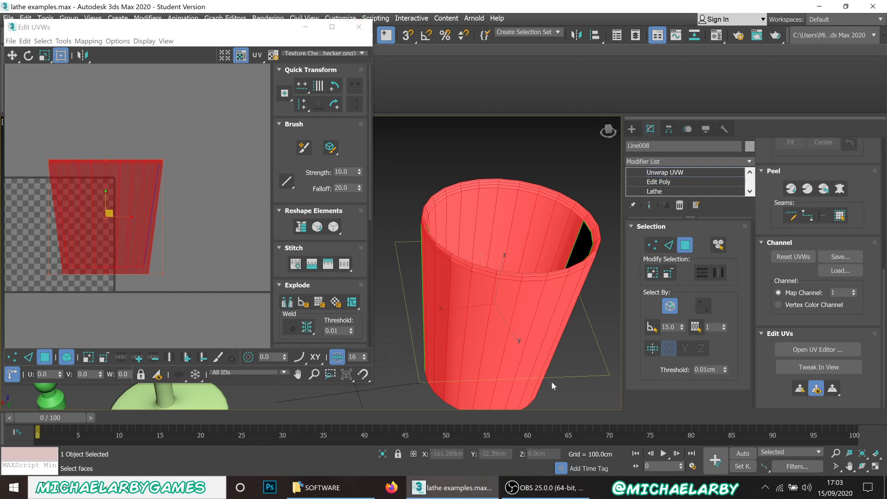
Close the UV Editor, return Unwrap UVW to its top level, and deselect the cup.
{"action": "left_click", "coordinate": [359, 27]}
{"action": "scroll", "coordinate": [644, 185], "scroll_direction": "down", "scroll_amount": 1}
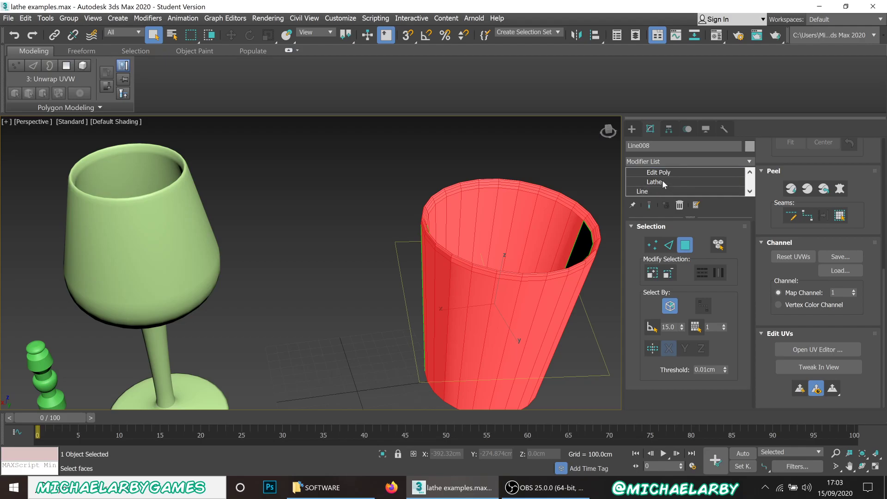
{"action": "scroll", "coordinate": [661, 180], "scroll_direction": "up", "scroll_amount": 1}
{"action": "scroll", "coordinate": [327, 242], "scroll_direction": "down", "scroll_amount": 5}
{"action": "right_click", "coordinate": [331, 235]}
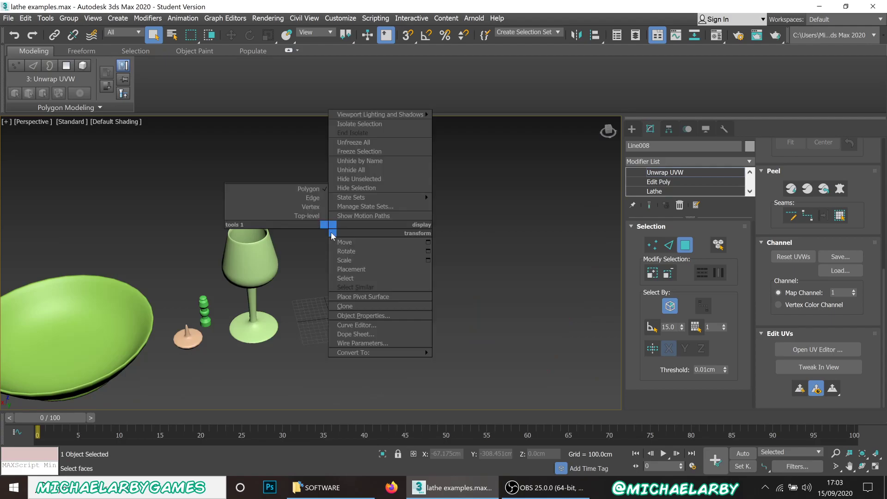
{"action": "left_click", "coordinate": [307, 215]}
{"action": "left_click", "coordinate": [339, 280]}
Reselect the cup and move it close to the grid origin, at about X 3.925 cm and Y -9.888 cm.
{"action": "scroll", "coordinate": [322, 225], "scroll_direction": "up", "scroll_amount": 3}
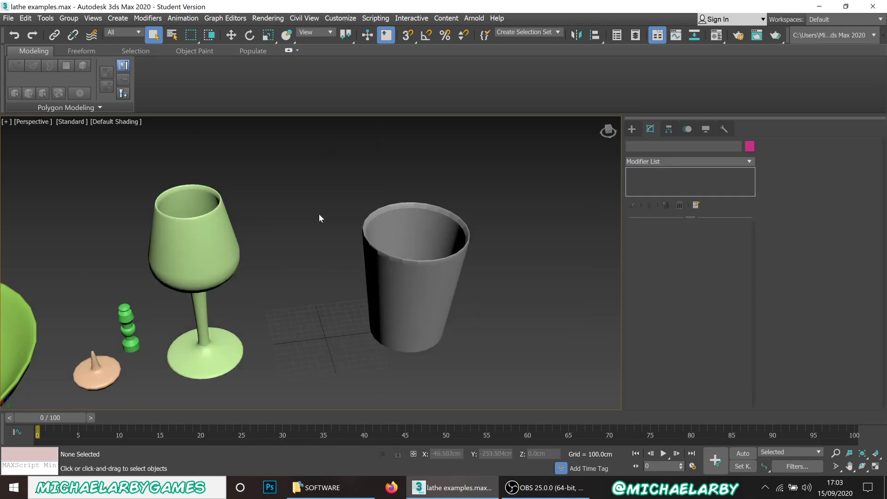
{"action": "left_click_drag", "start_coordinate": [494, 361], "coordinate": [508, 385]}
{"action": "left_click_drag", "start_coordinate": [448, 351], "coordinate": [432, 365]}
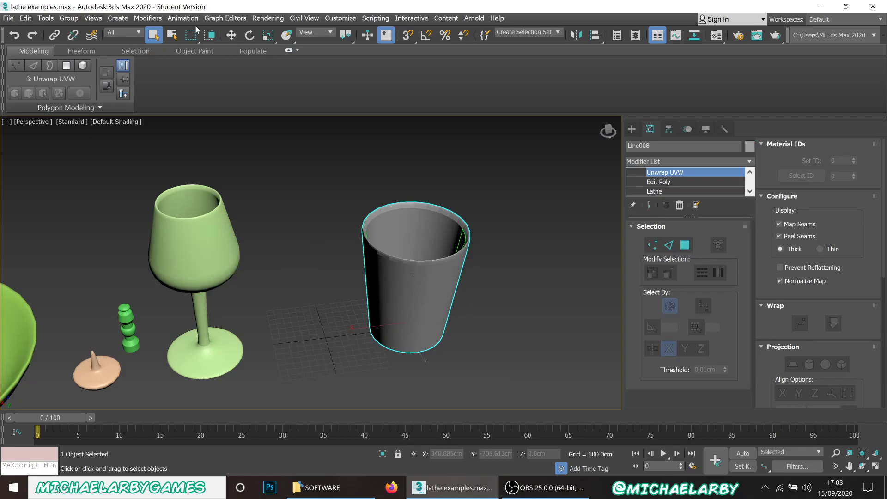
{"action": "key", "text": "w"}
{"action": "left_click_drag", "start_coordinate": [369, 327], "coordinate": [280, 337]}
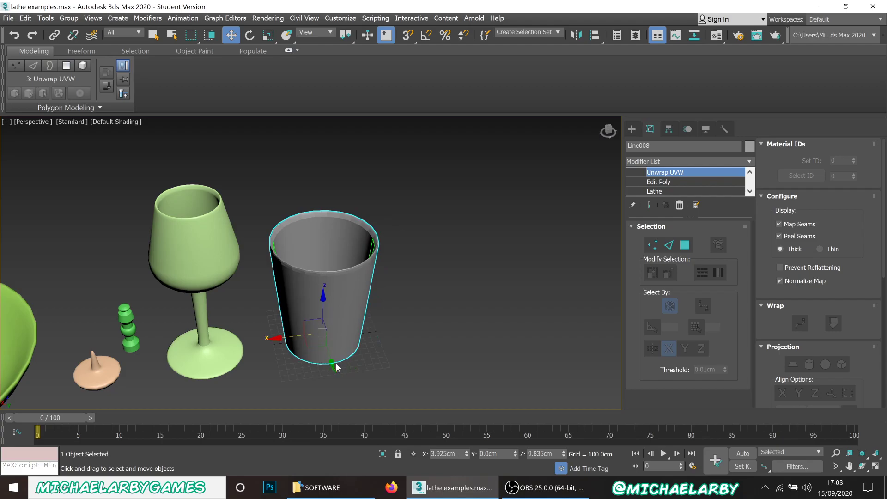
{"action": "left_click_drag", "start_coordinate": [336, 367], "coordinate": [334, 361]}
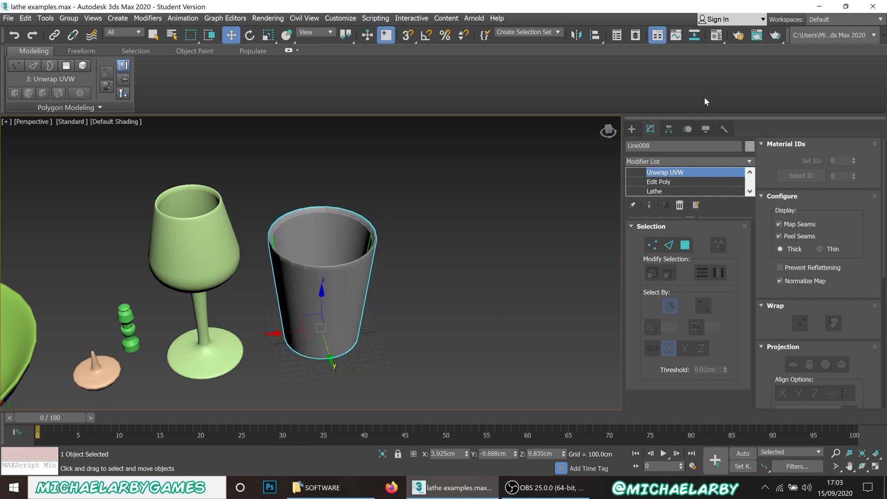
Reset the cup's scale through the Hierarchy pivot adjustments.
{"action": "left_click", "coordinate": [705, 128]}
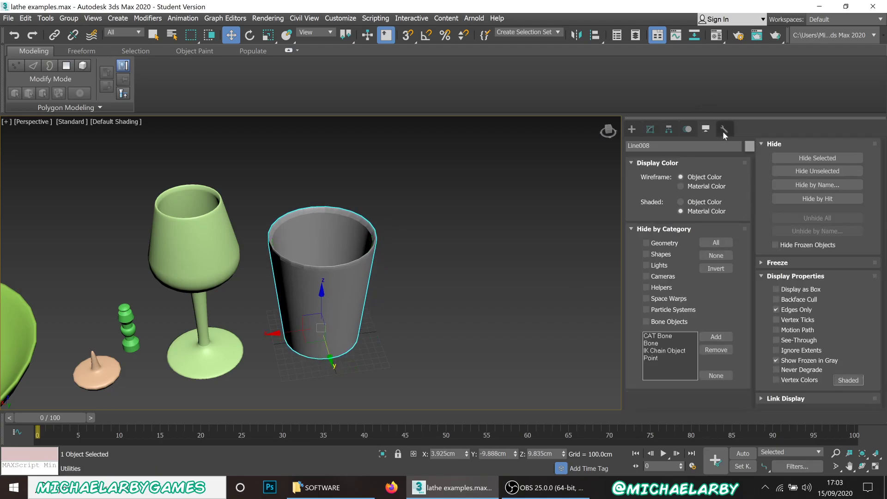
{"action": "left_click", "coordinate": [724, 132]}
{"action": "left_click", "coordinate": [670, 130]}
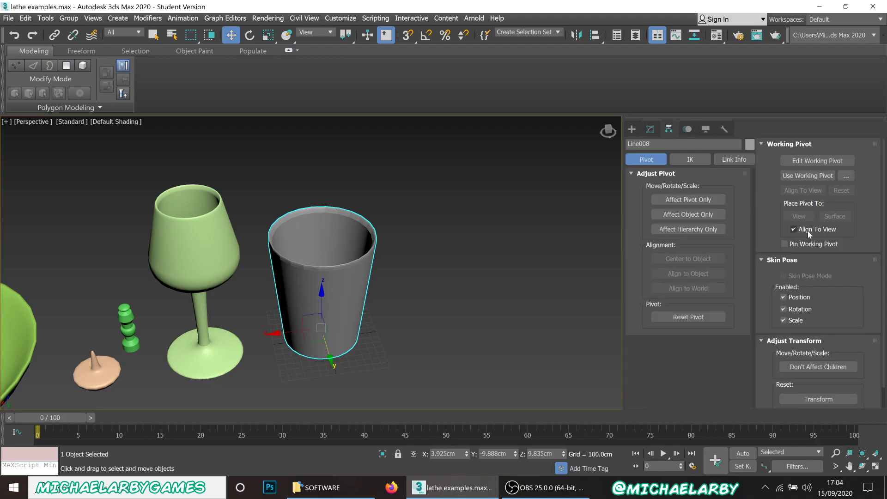
{"action": "scroll", "coordinate": [807, 231], "scroll_direction": "down", "scroll_amount": 1}
{"action": "left_click", "coordinate": [817, 391]}
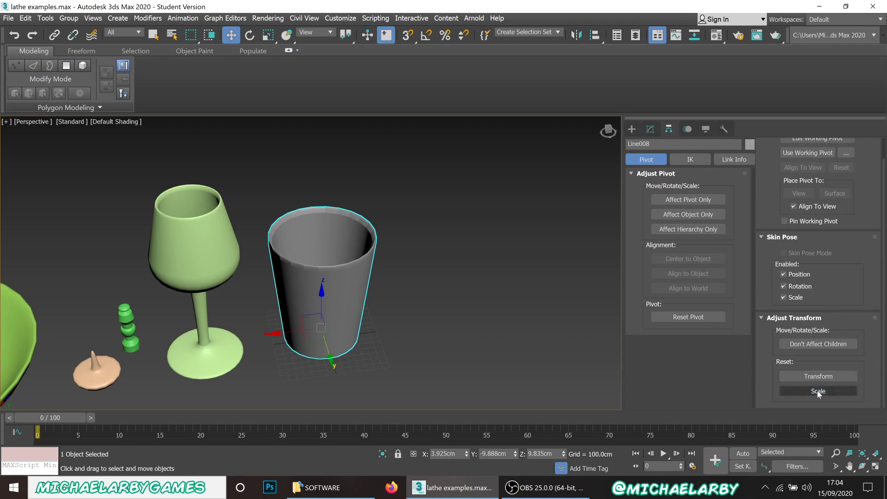
Open Export Selected for the cup to view the FBX export options, and cancel without exporting.
{"action": "left_click", "coordinate": [8, 18]}
{"action": "mouse_move", "coordinate": [40, 172]}
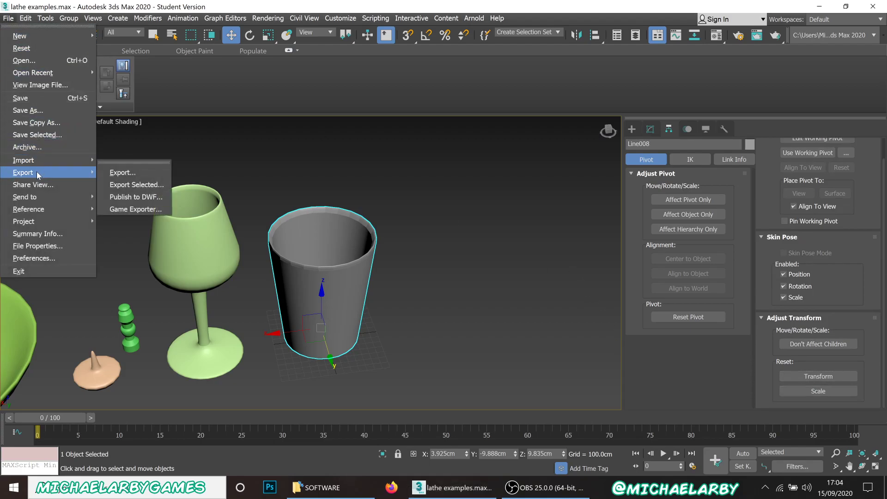
{"action": "left_click", "coordinate": [121, 183]}
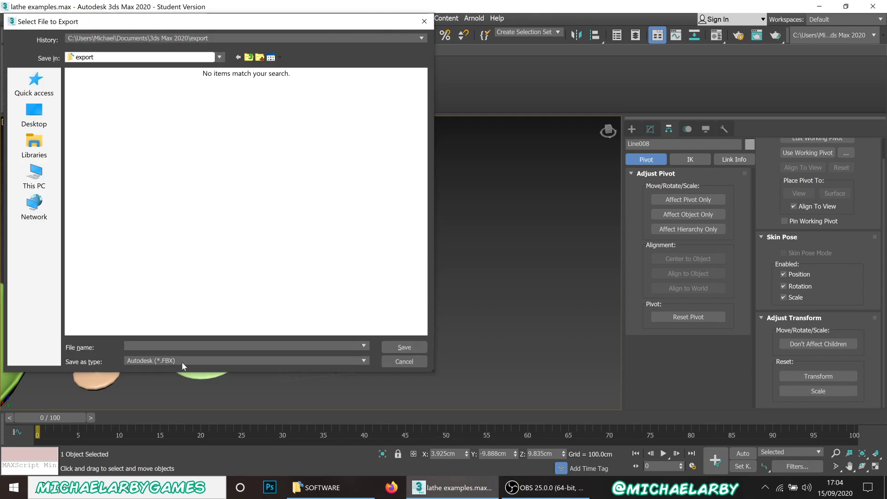
{"action": "left_click", "coordinate": [414, 364]}
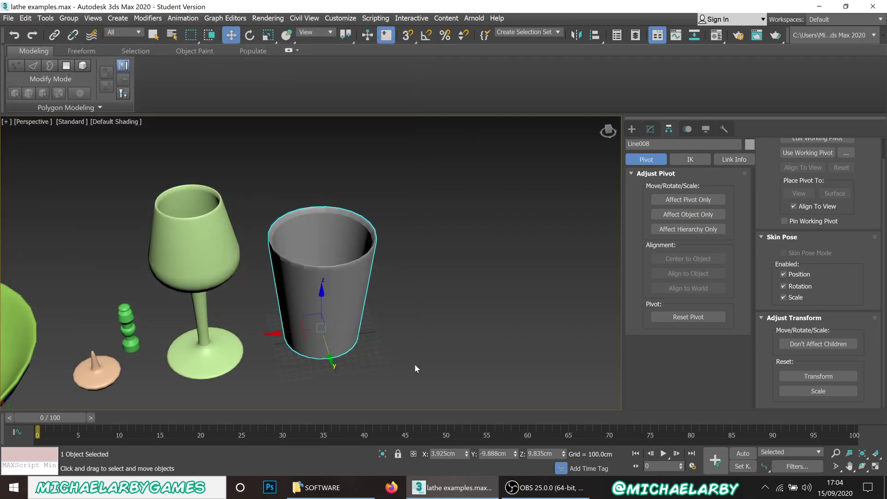
Examine the cup, goblet, turned post, spinning top and bowl together in one perspective view.
{"action": "right_click", "coordinate": [426, 256]}
{"action": "left_click", "coordinate": [400, 259]}
{"action": "scroll", "coordinate": [397, 261], "scroll_direction": "down", "scroll_amount": 5}
{"action": "middle_click_drag", "start_coordinate": [215, 265], "coordinate": [196, 254], "text": "alt"}
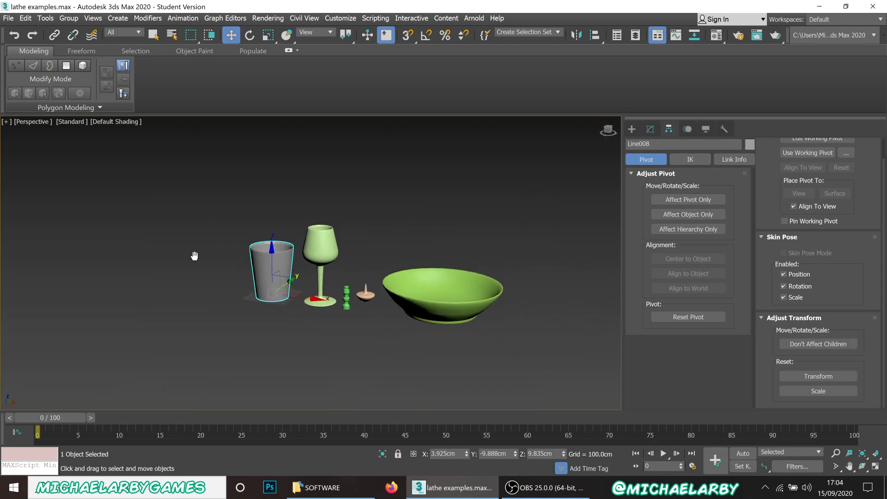
{"action": "scroll", "coordinate": [354, 304], "scroll_direction": "up", "scroll_amount": 4}
{"action": "scroll", "coordinate": [302, 281], "scroll_direction": "down", "scroll_amount": 4}
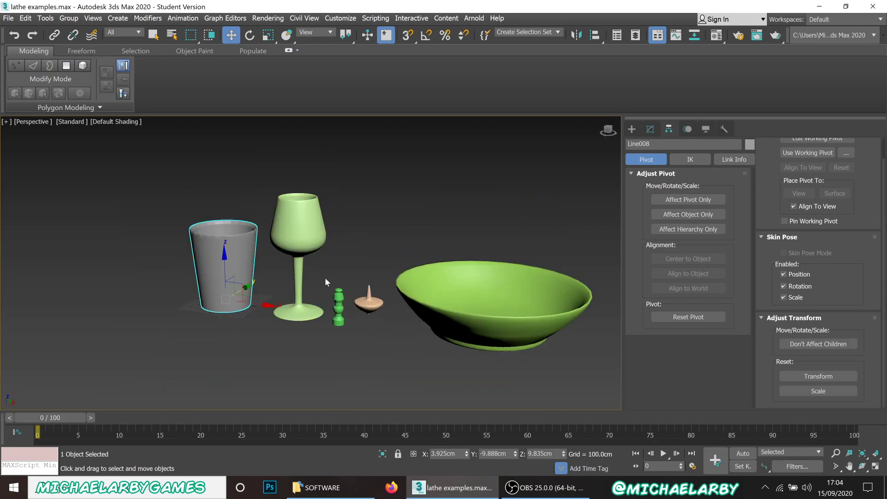
{"action": "middle_click_drag", "start_coordinate": [325, 278], "coordinate": [283, 281]}
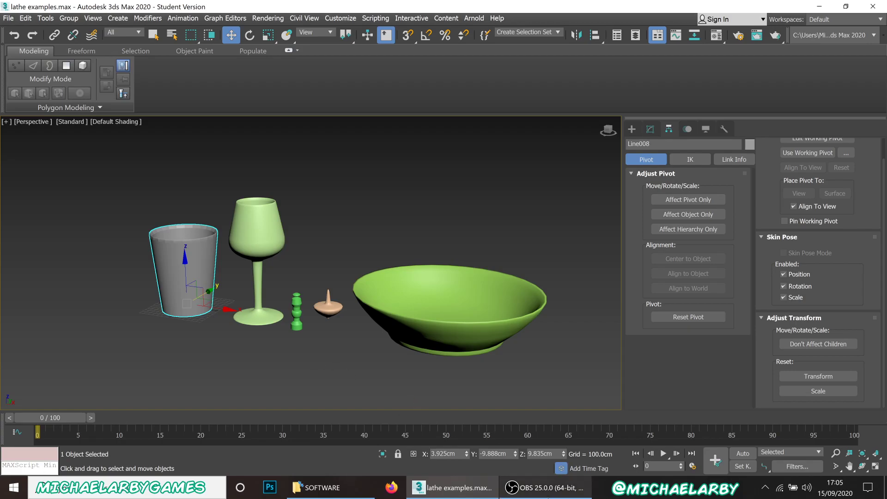
{"action": "left_click", "coordinate": [550, 488]}
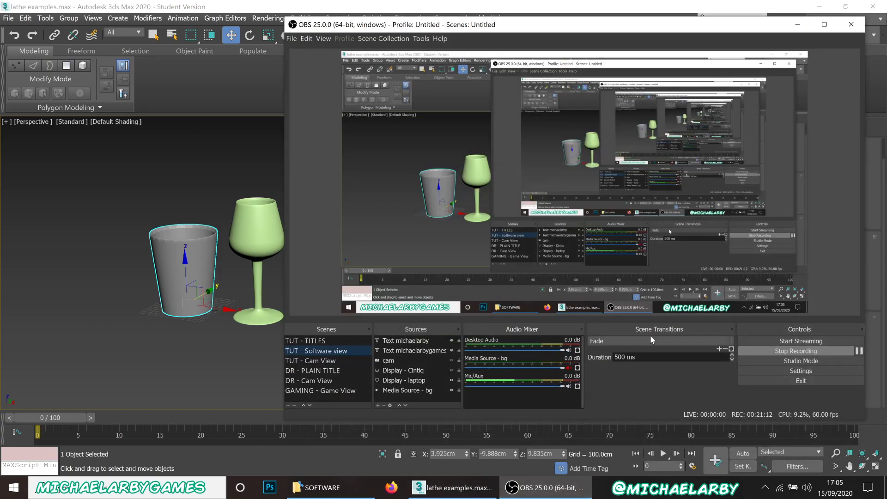